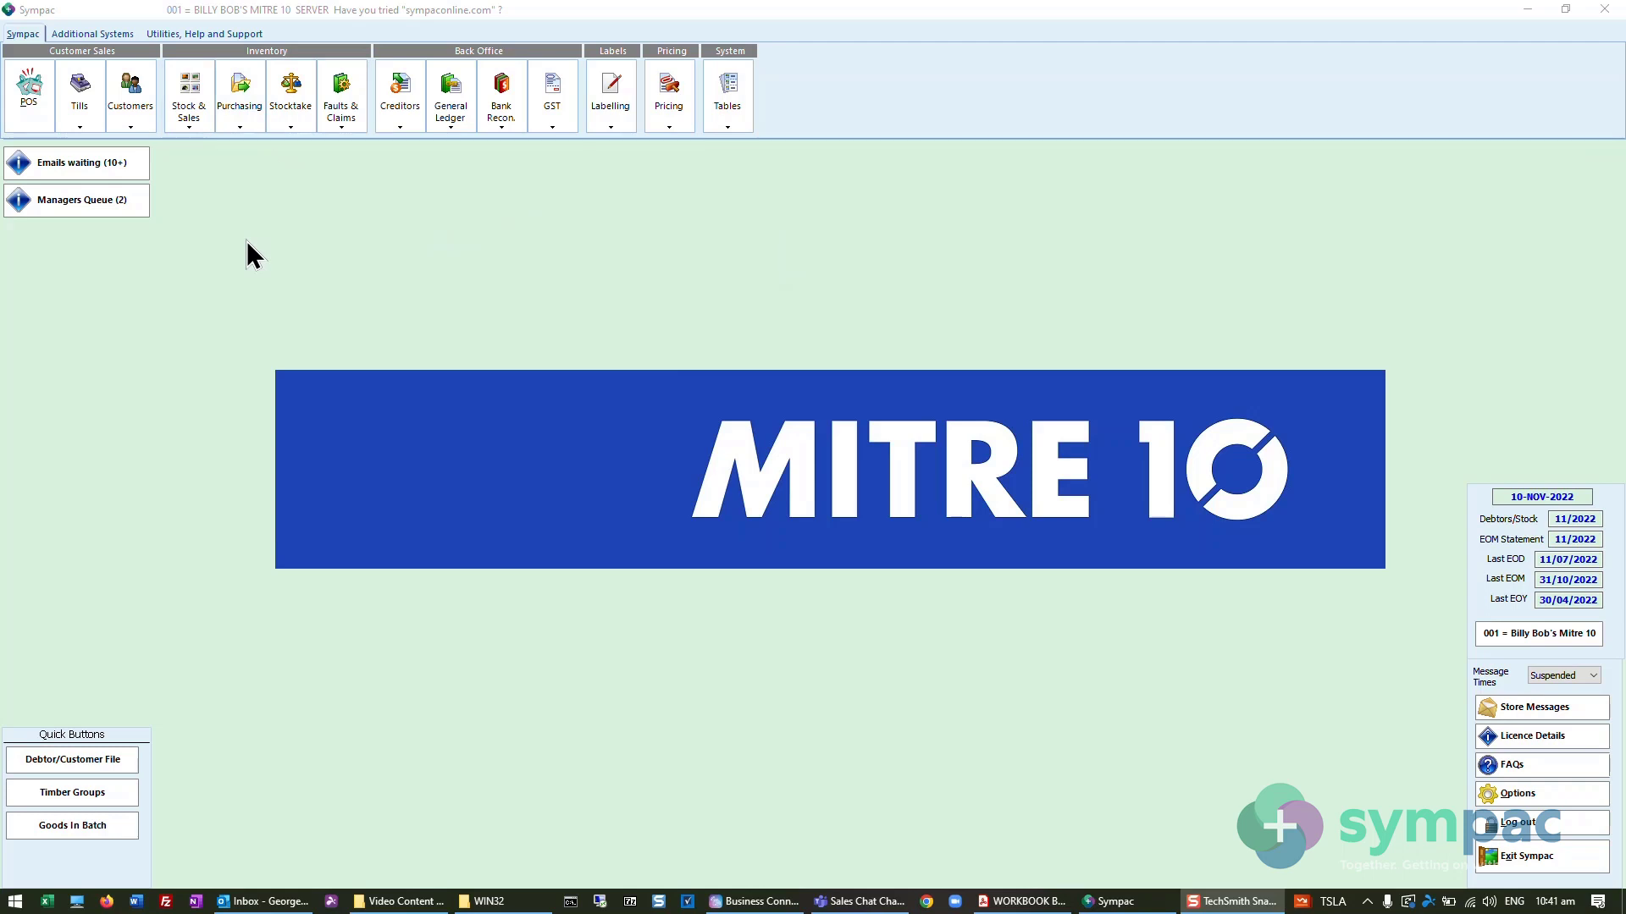
- Open Point of Sale as staff 99 and start a Customer Order Creation docket for the TEST customer account
{"action": "left_click", "coordinate": [43, 103]}
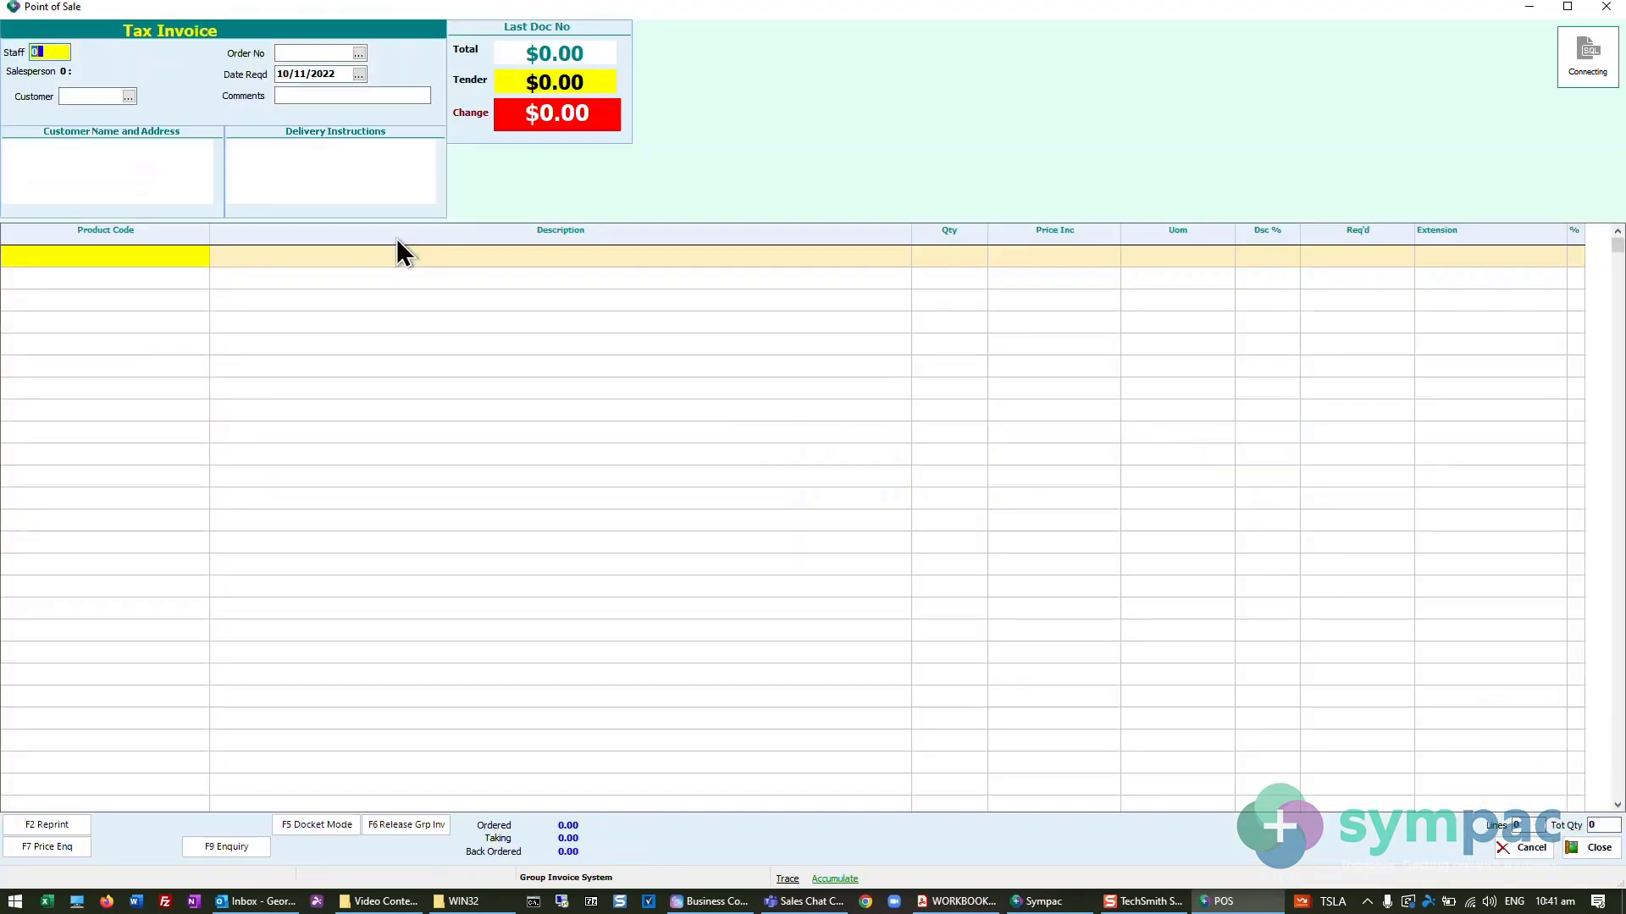
{"action": "type", "text": "99"}
{"action": "key", "text": "Return"}
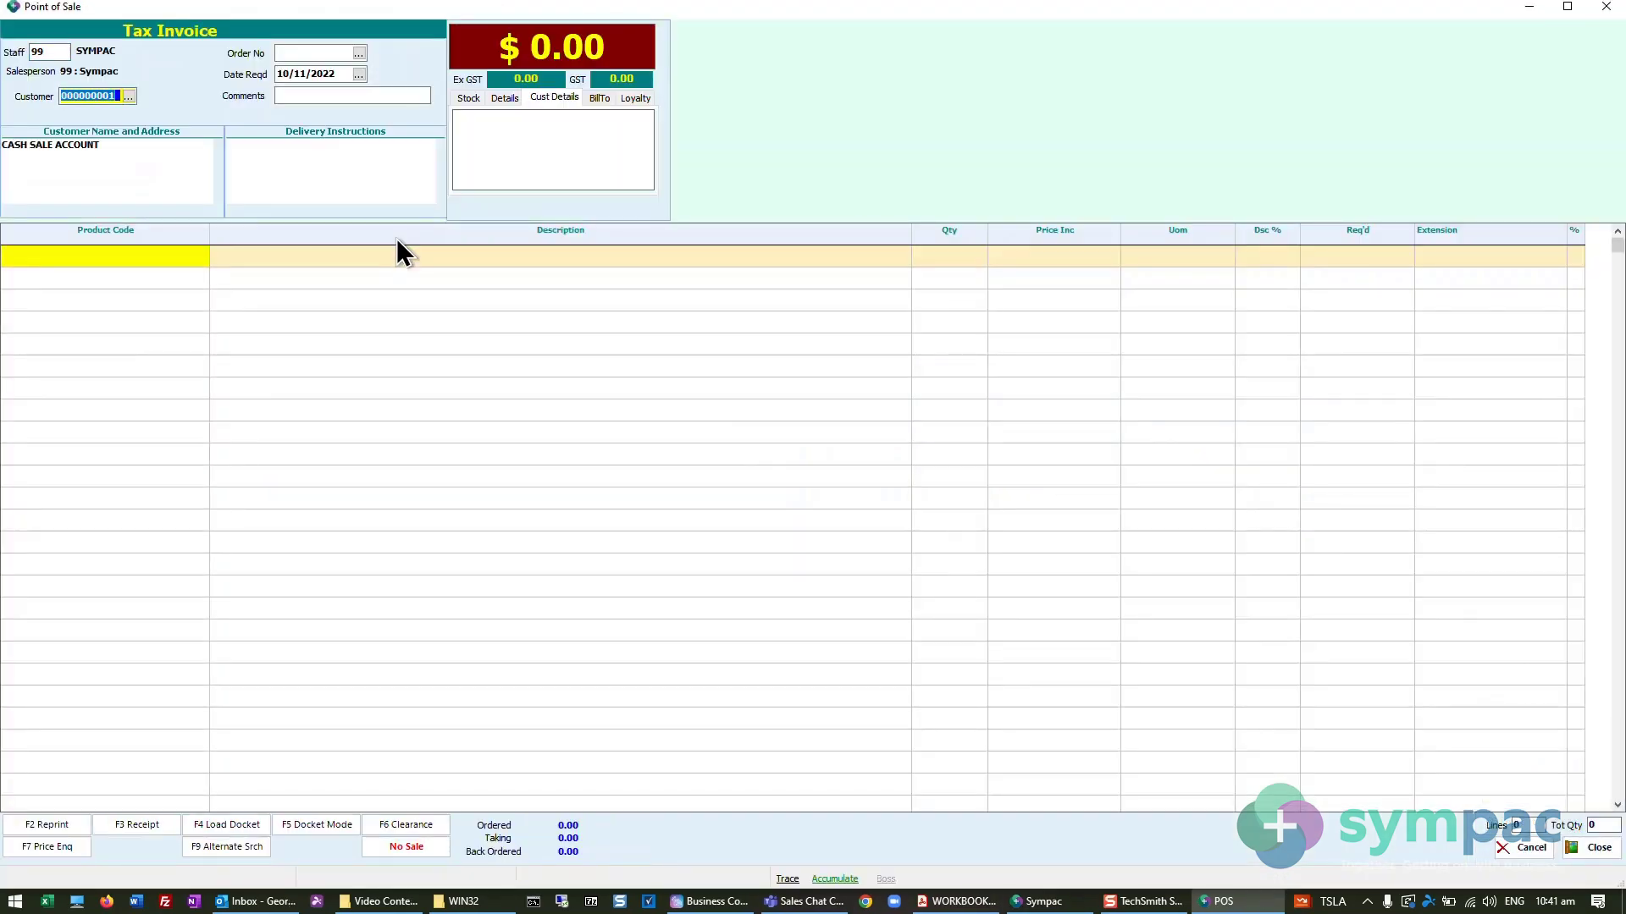
{"action": "key", "text": "F5"}
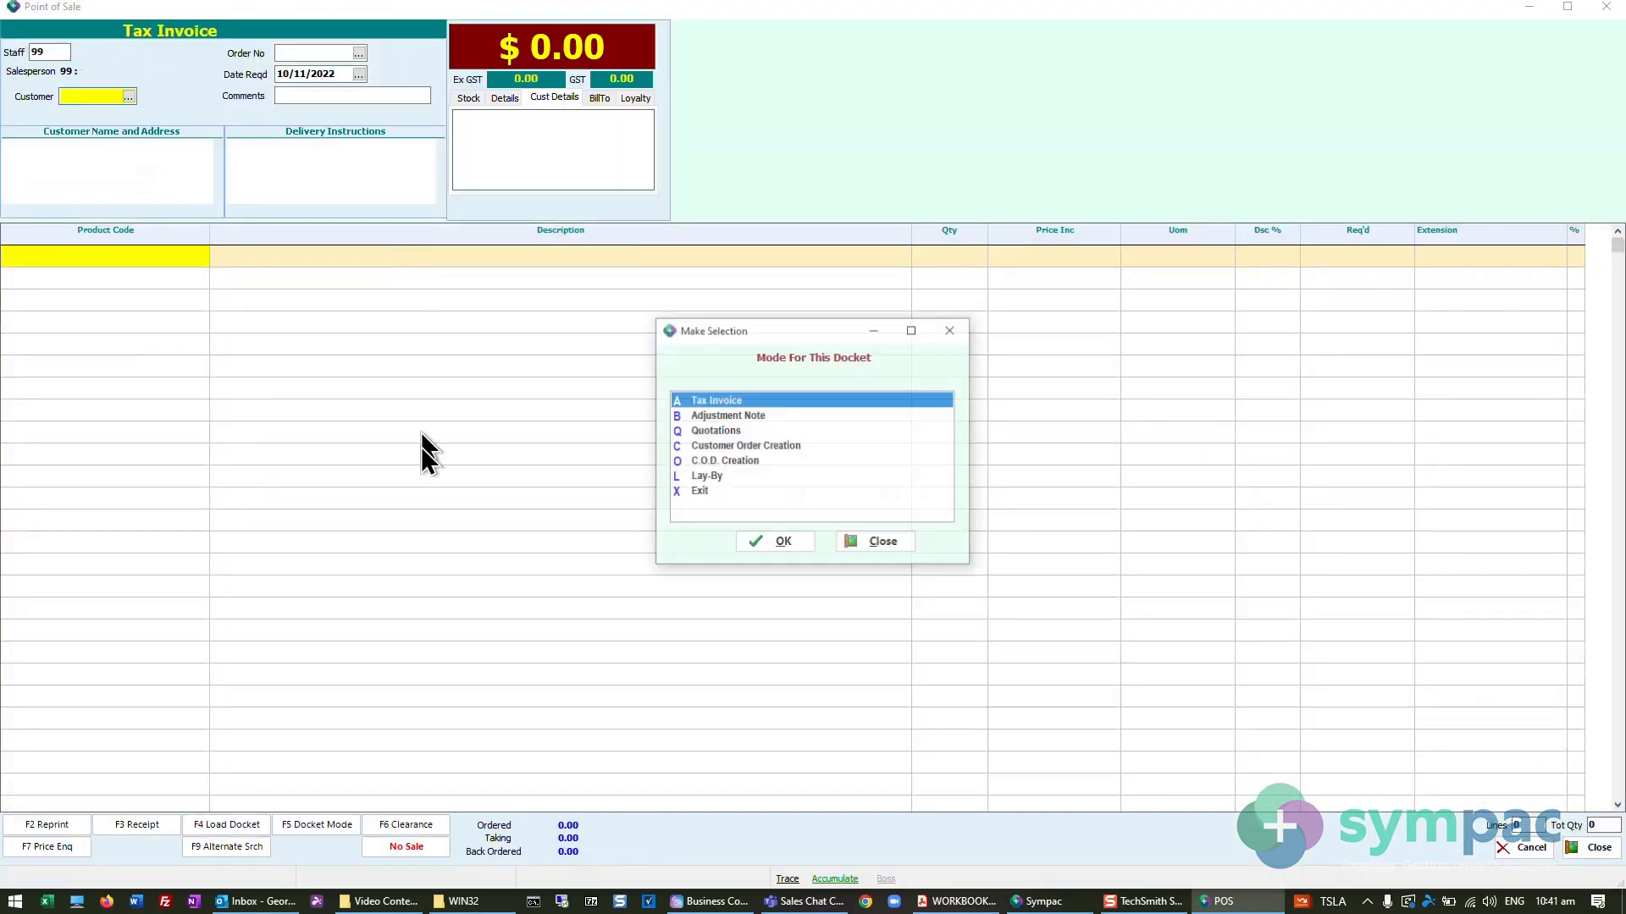
{"action": "left_click", "coordinate": [730, 447]}
{"action": "left_click", "coordinate": [771, 544]}
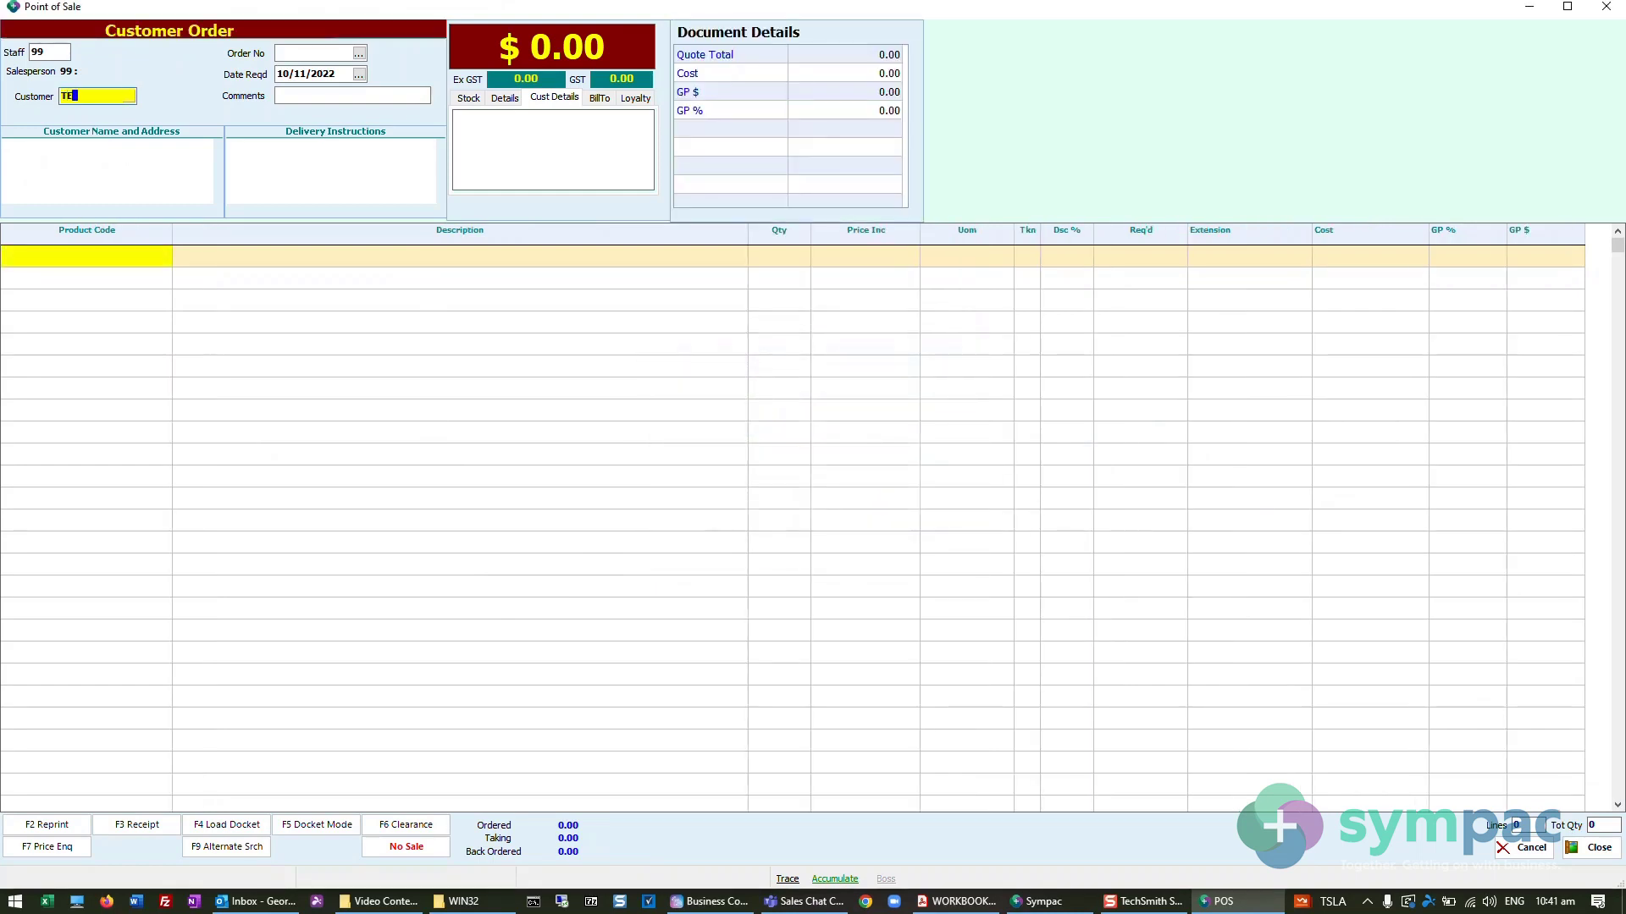
{"action": "key", "text": "Return"}
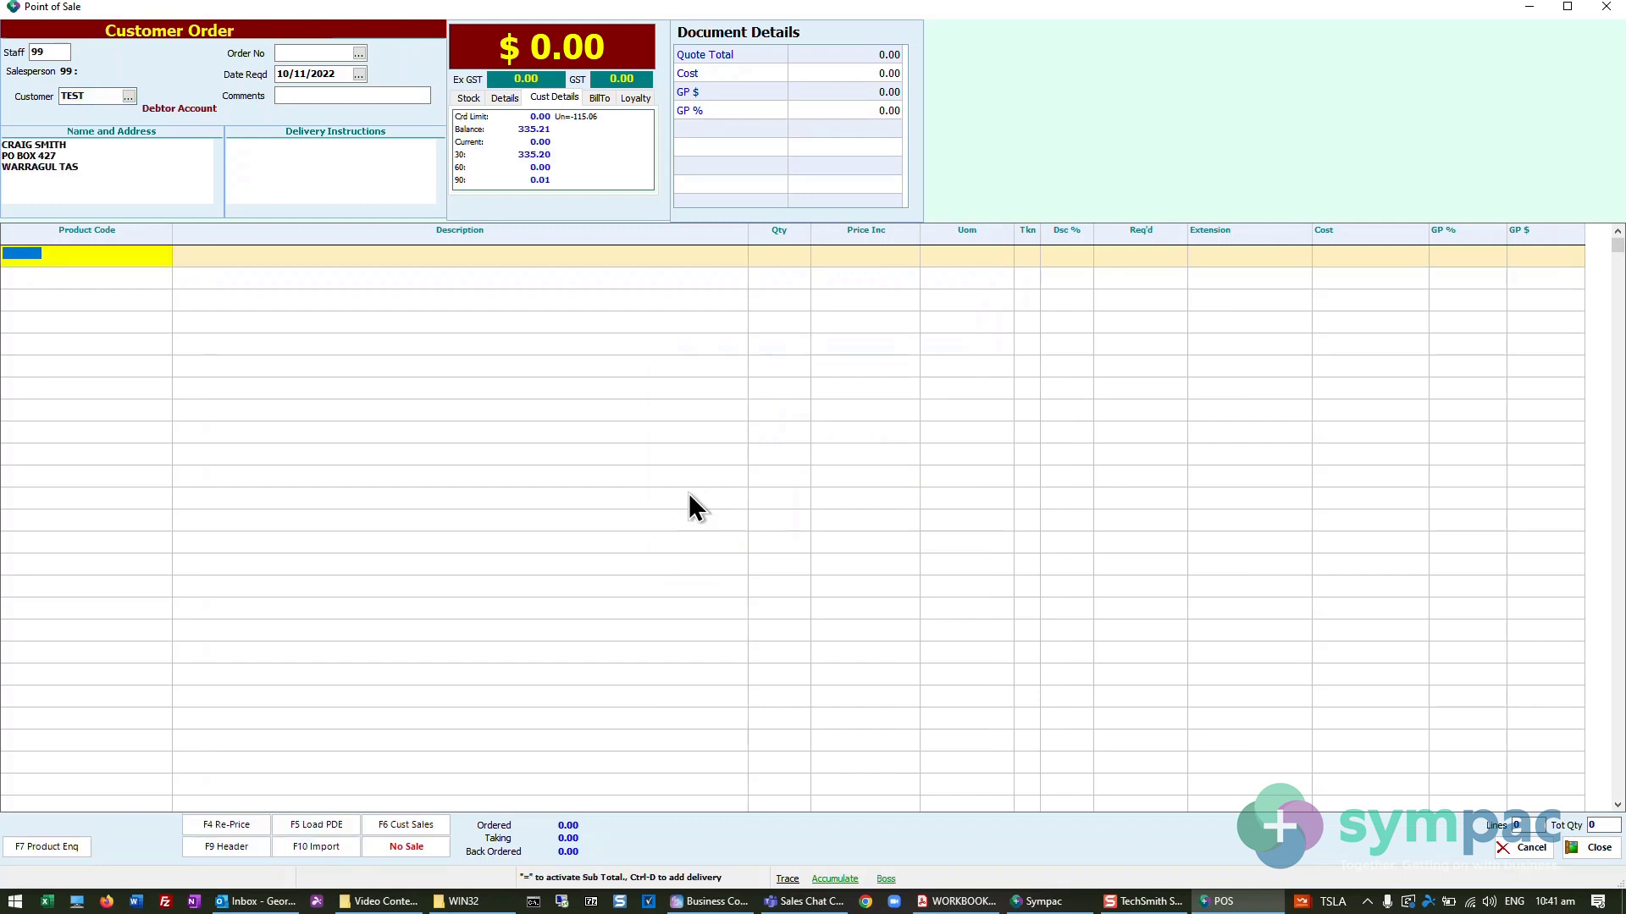
- Search products for HAMMER CLAW and add the first five results, 2260818 through 27455, to the order
{"action": "type", "text": "HAMMER CLAW"}
{"action": "key", "text": "Return"}
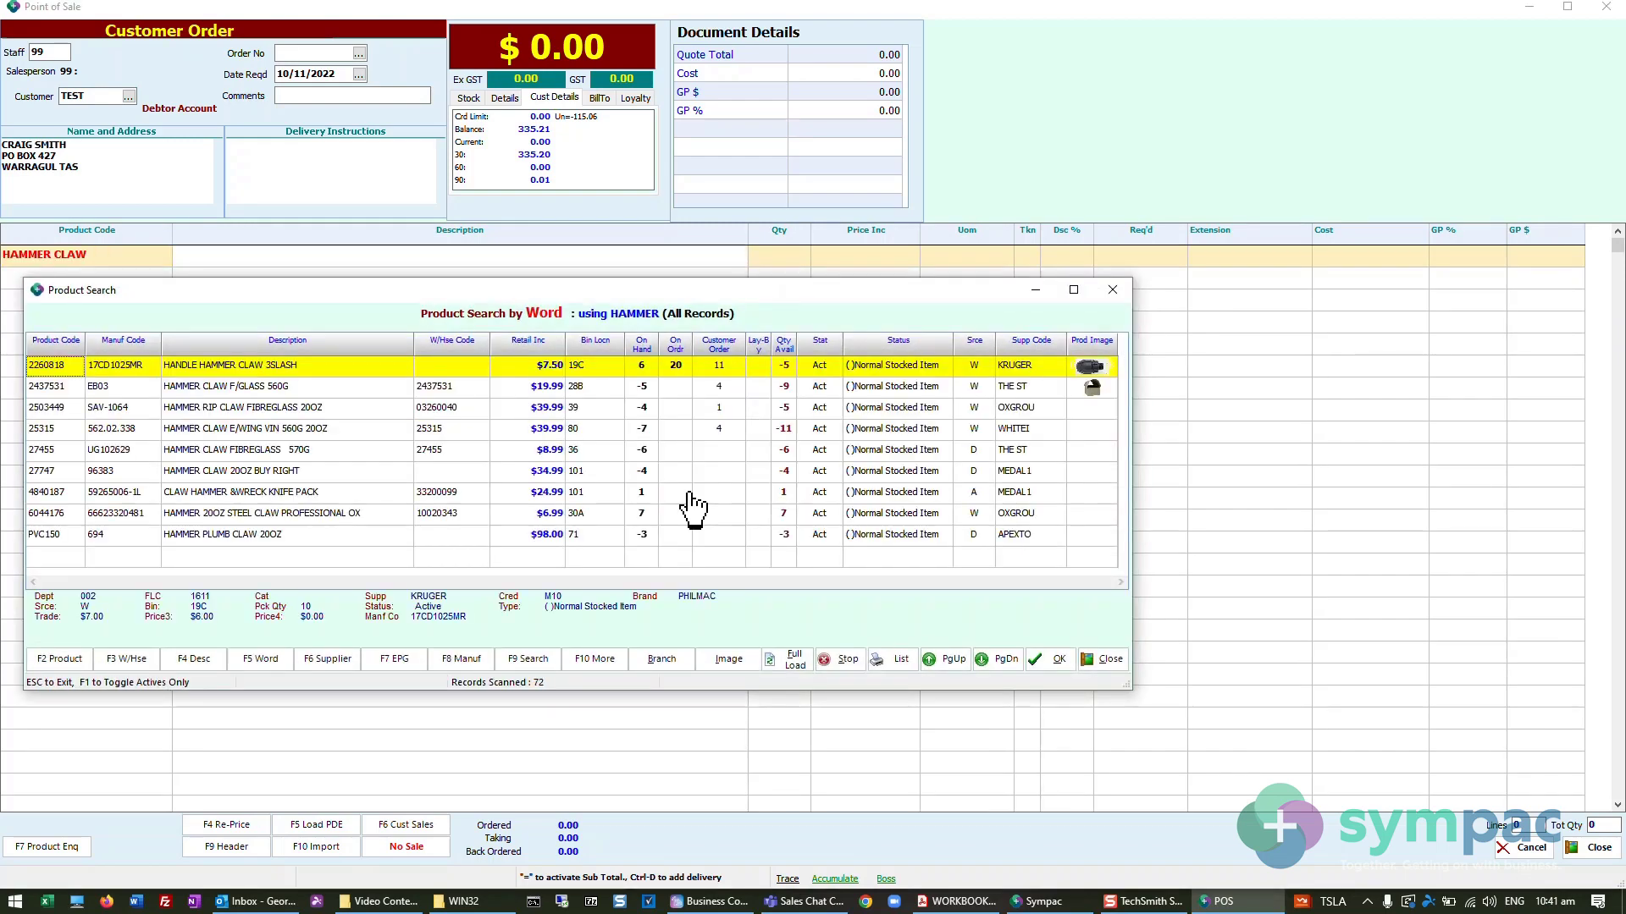
{"action": "key", "text": "shift+Down"}
{"action": "key", "text": "shift+Down"}
{"action": "key", "text": "shift+Down"}
{"action": "key", "text": "shift+Down"}
{"action": "key", "text": "Return"}
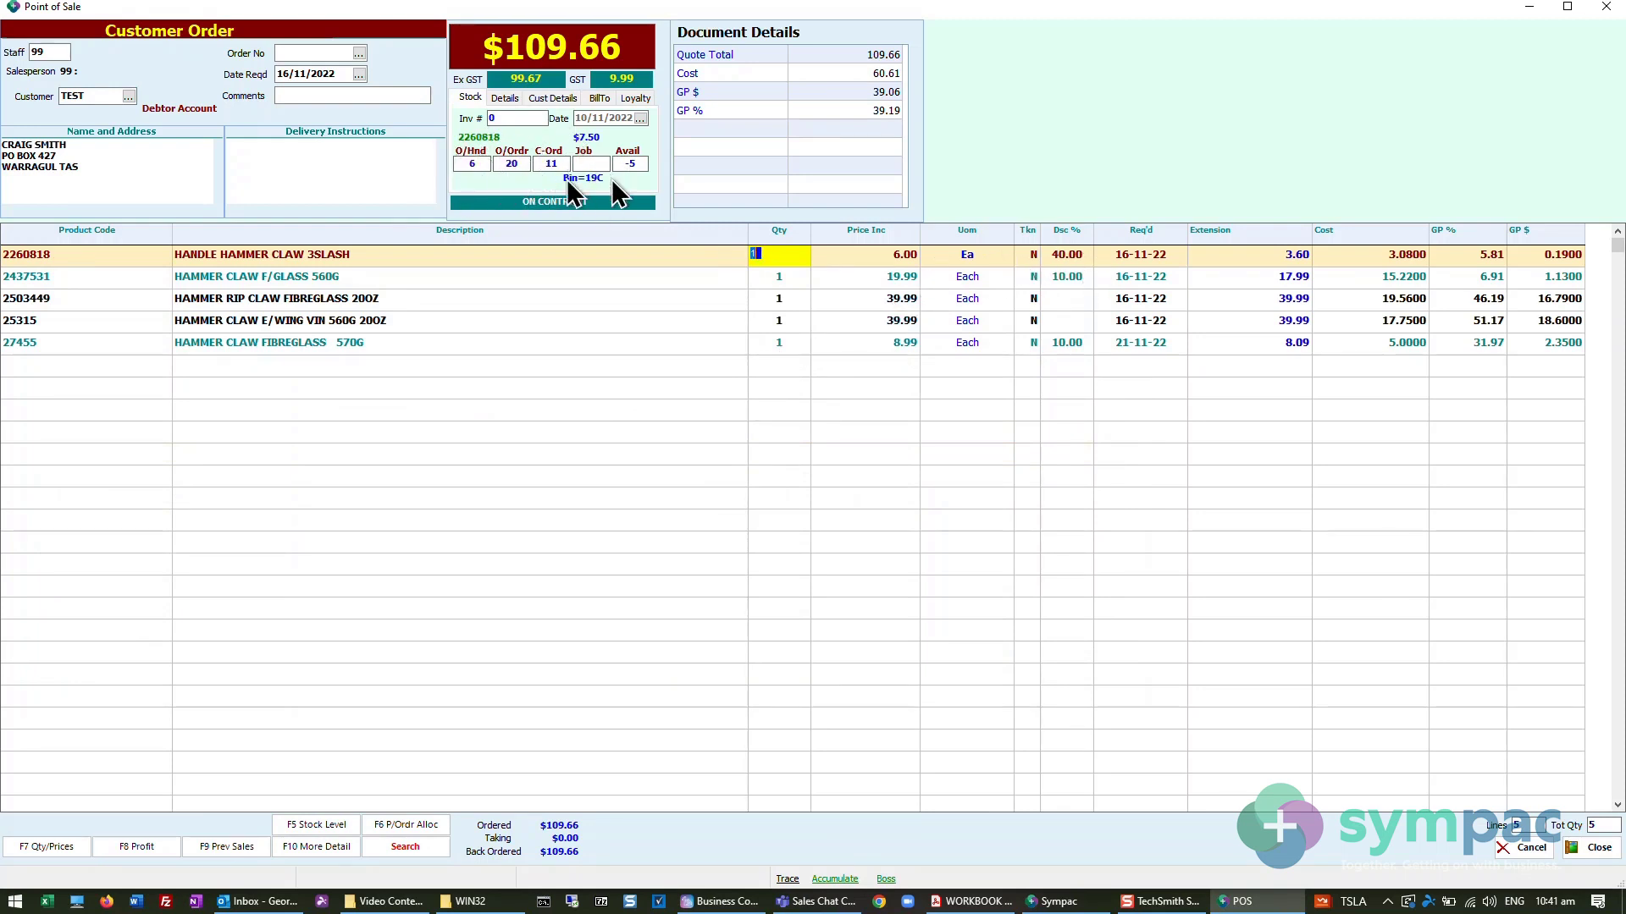
- Set Tkn to T on the first three order lines, saving the Purchase Order & TBO Details with supplier 4197 for each
{"action": "left_click", "coordinate": [1025, 256]}
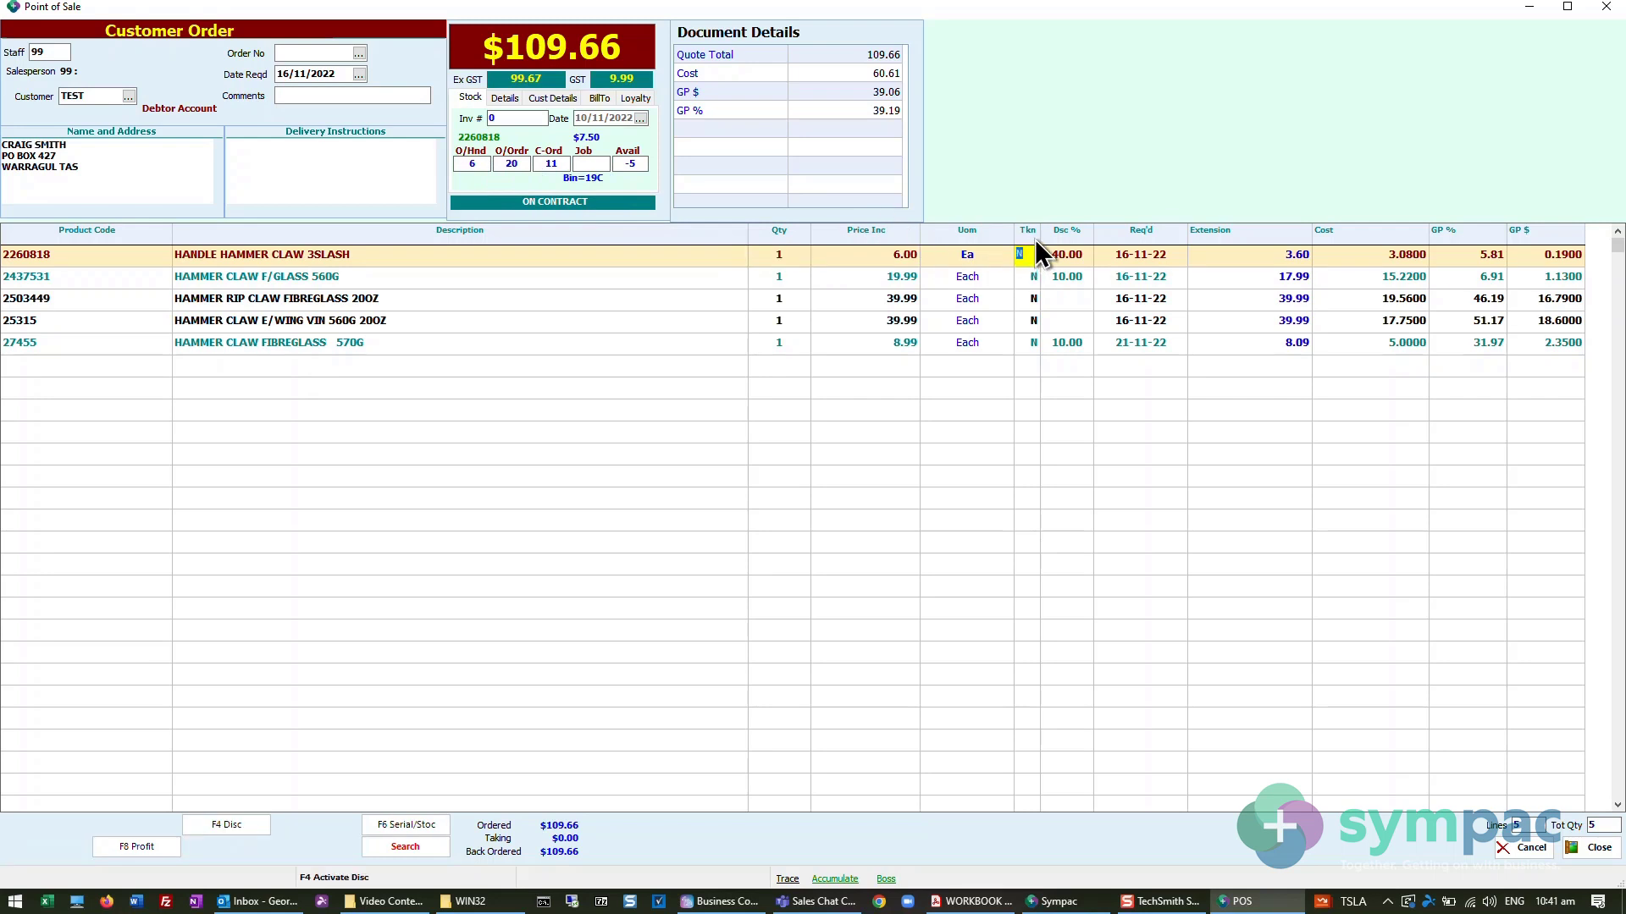
{"action": "type", "text": "T"}
{"action": "key", "text": "Return"}
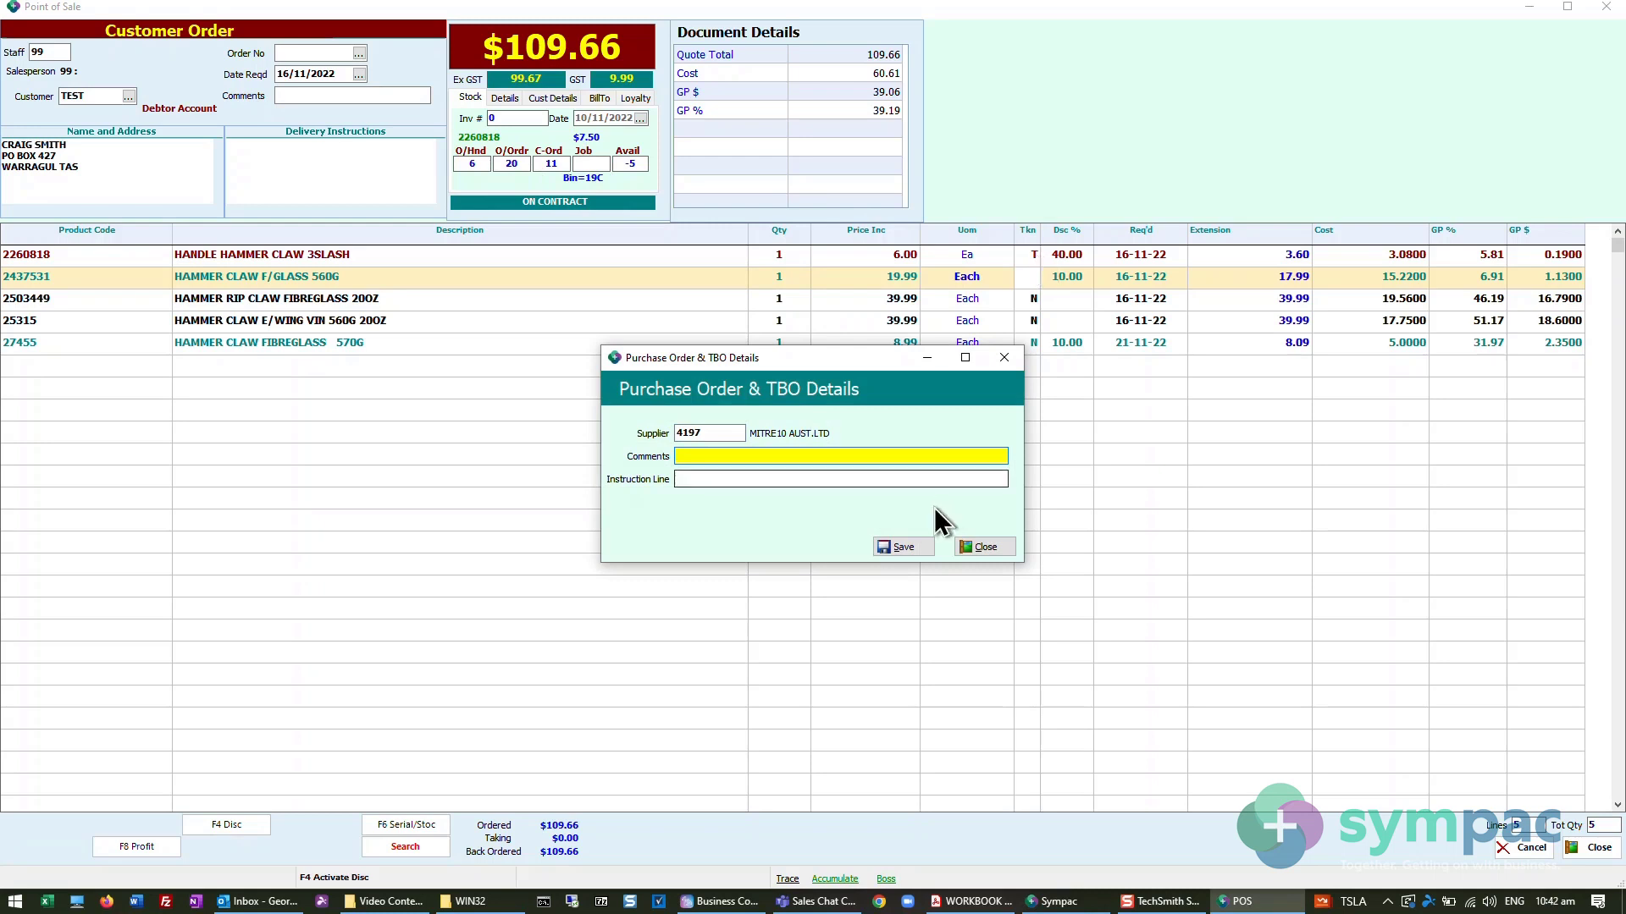
{"action": "left_click", "coordinate": [898, 547]}
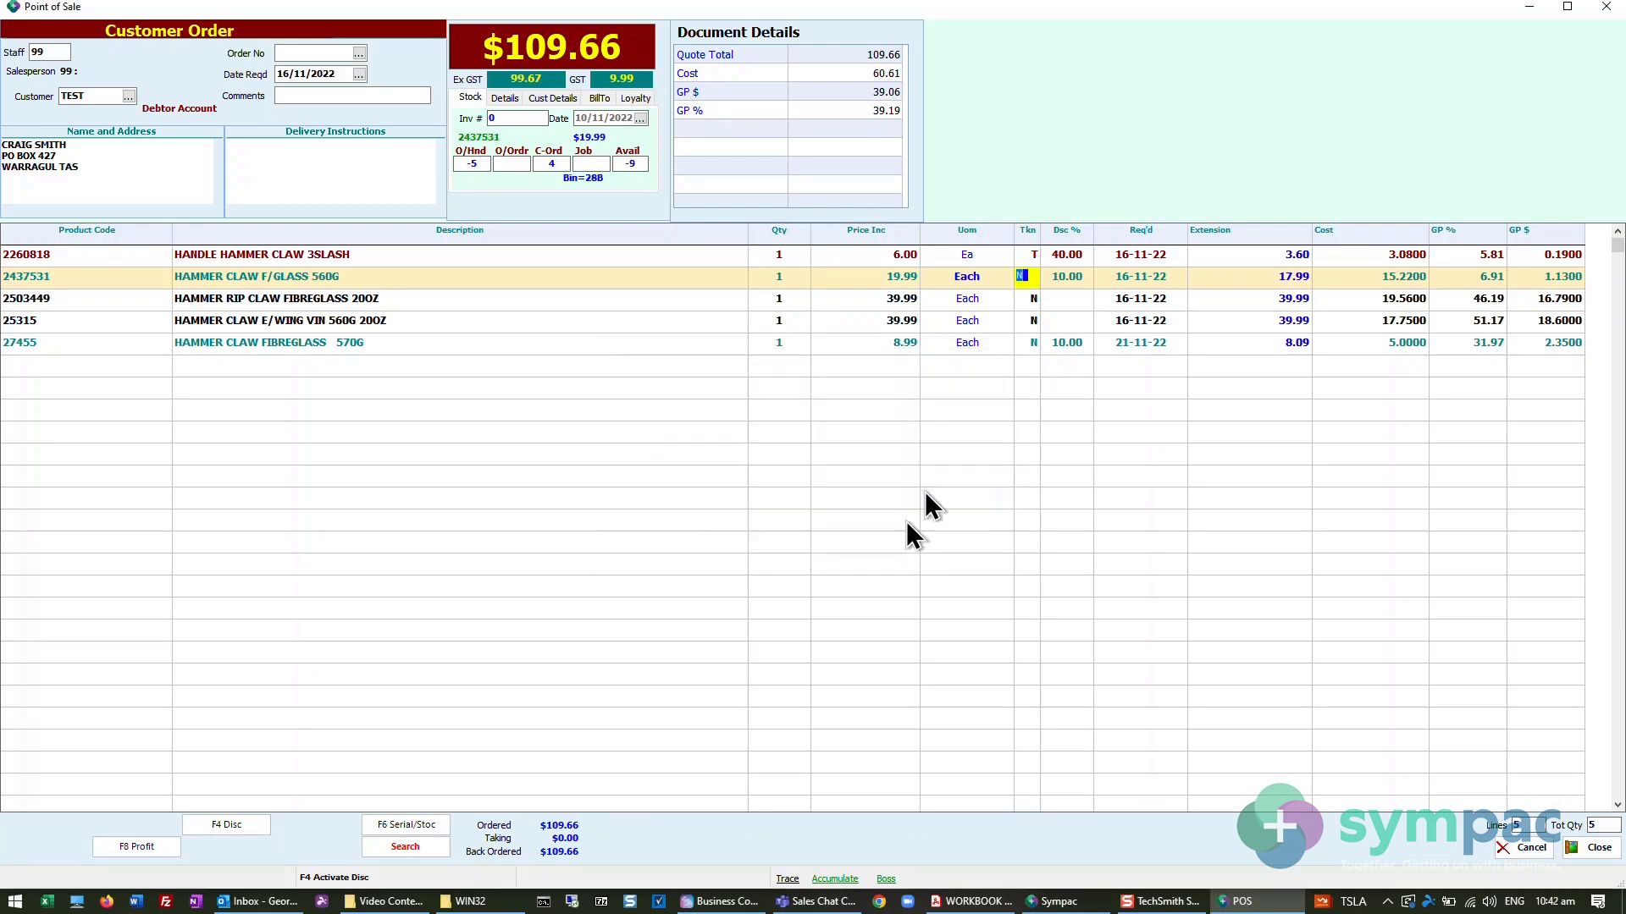
{"action": "type", "text": "T"}
{"action": "key", "text": "Return"}
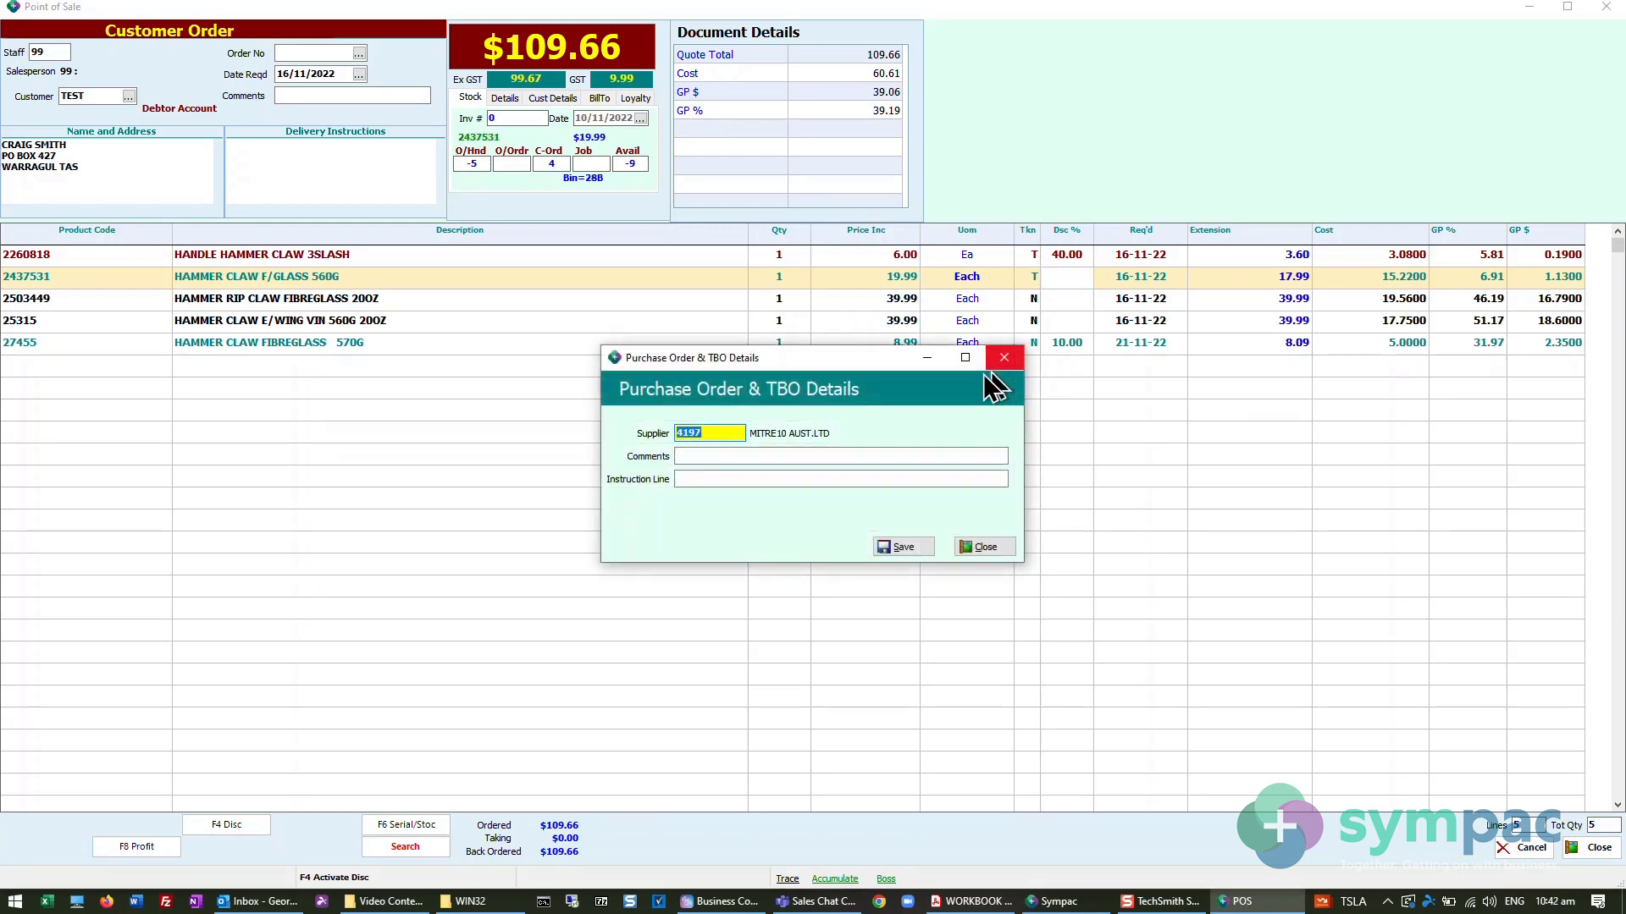
{"action": "left_click", "coordinate": [900, 547]}
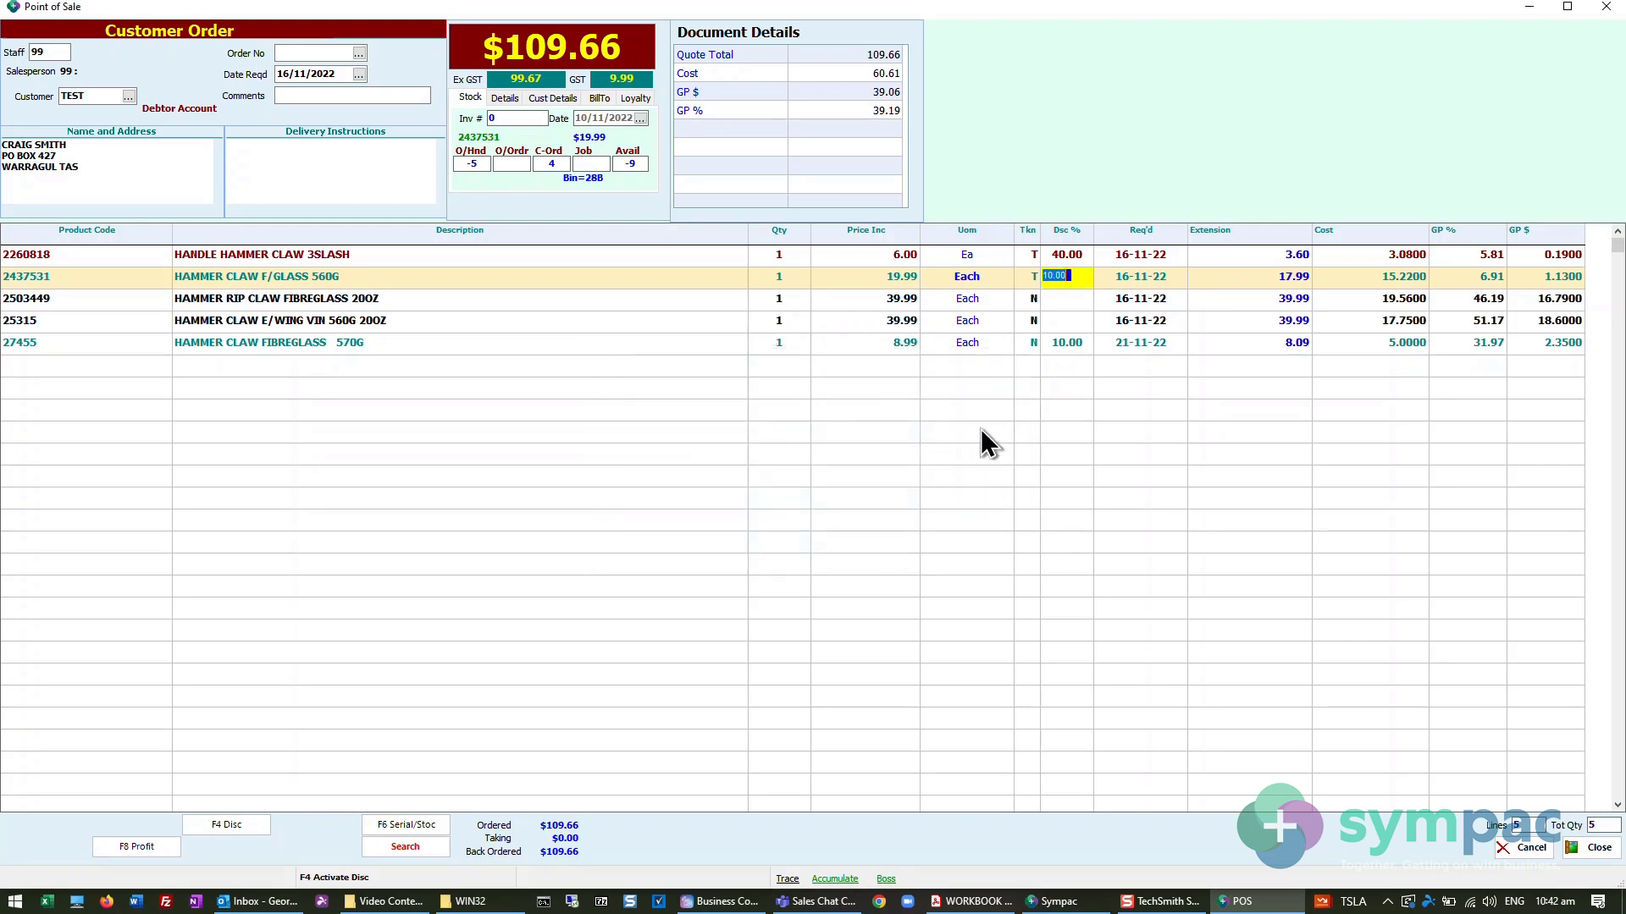
{"action": "left_click", "coordinate": [1030, 301]}
{"action": "type", "text": "T"}
{"action": "key", "text": "Return"}
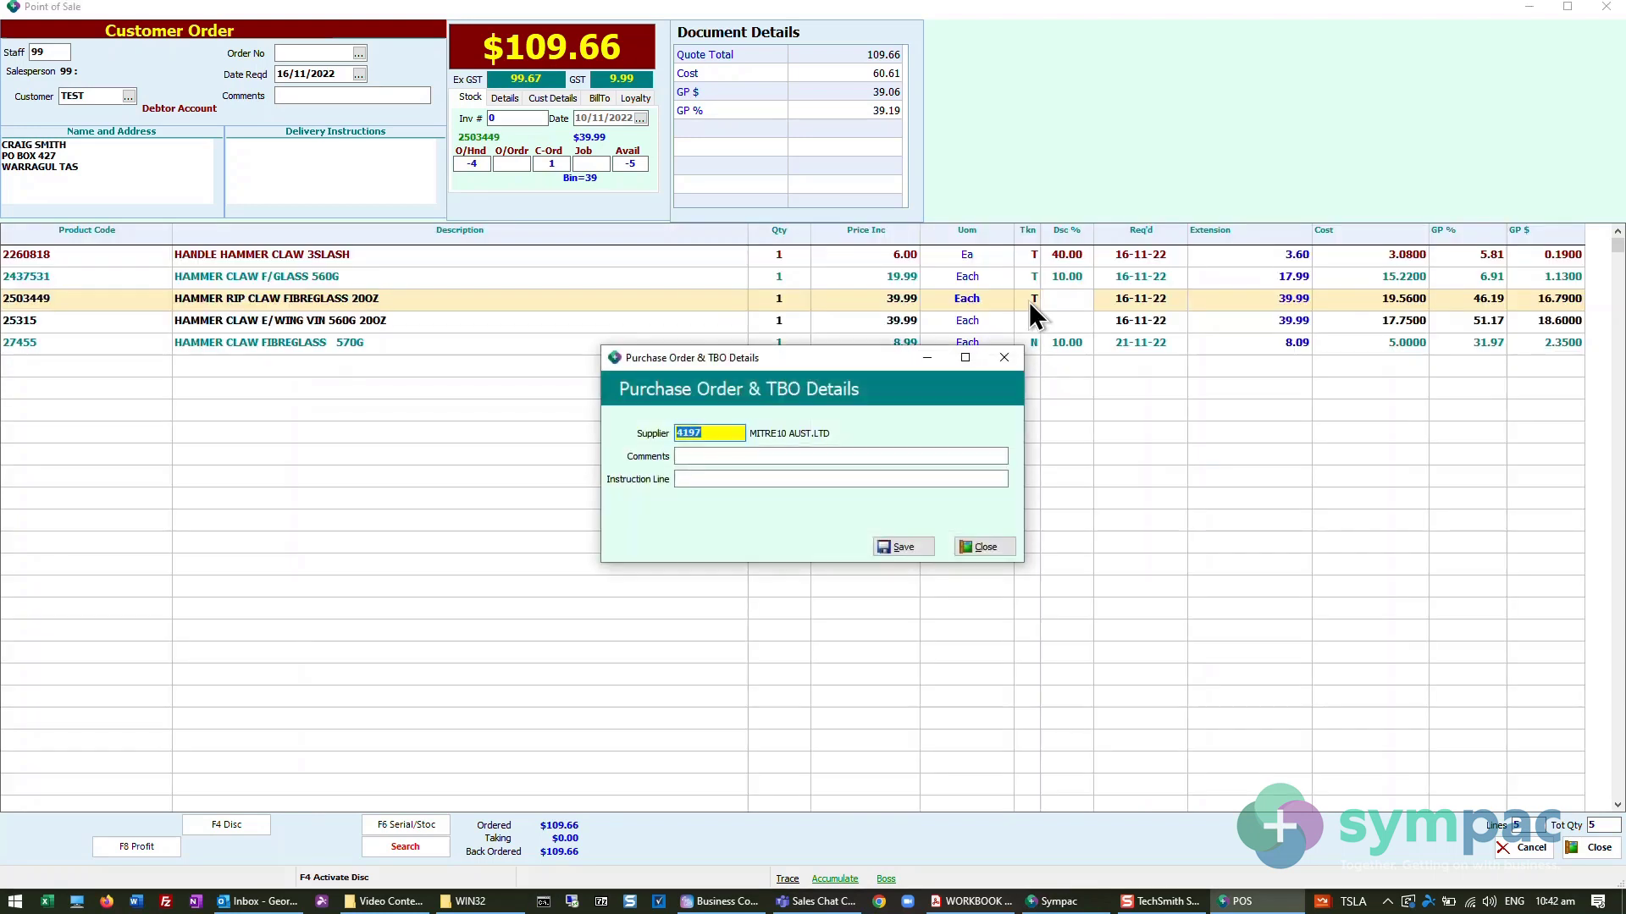
{"action": "left_click", "coordinate": [898, 547]}
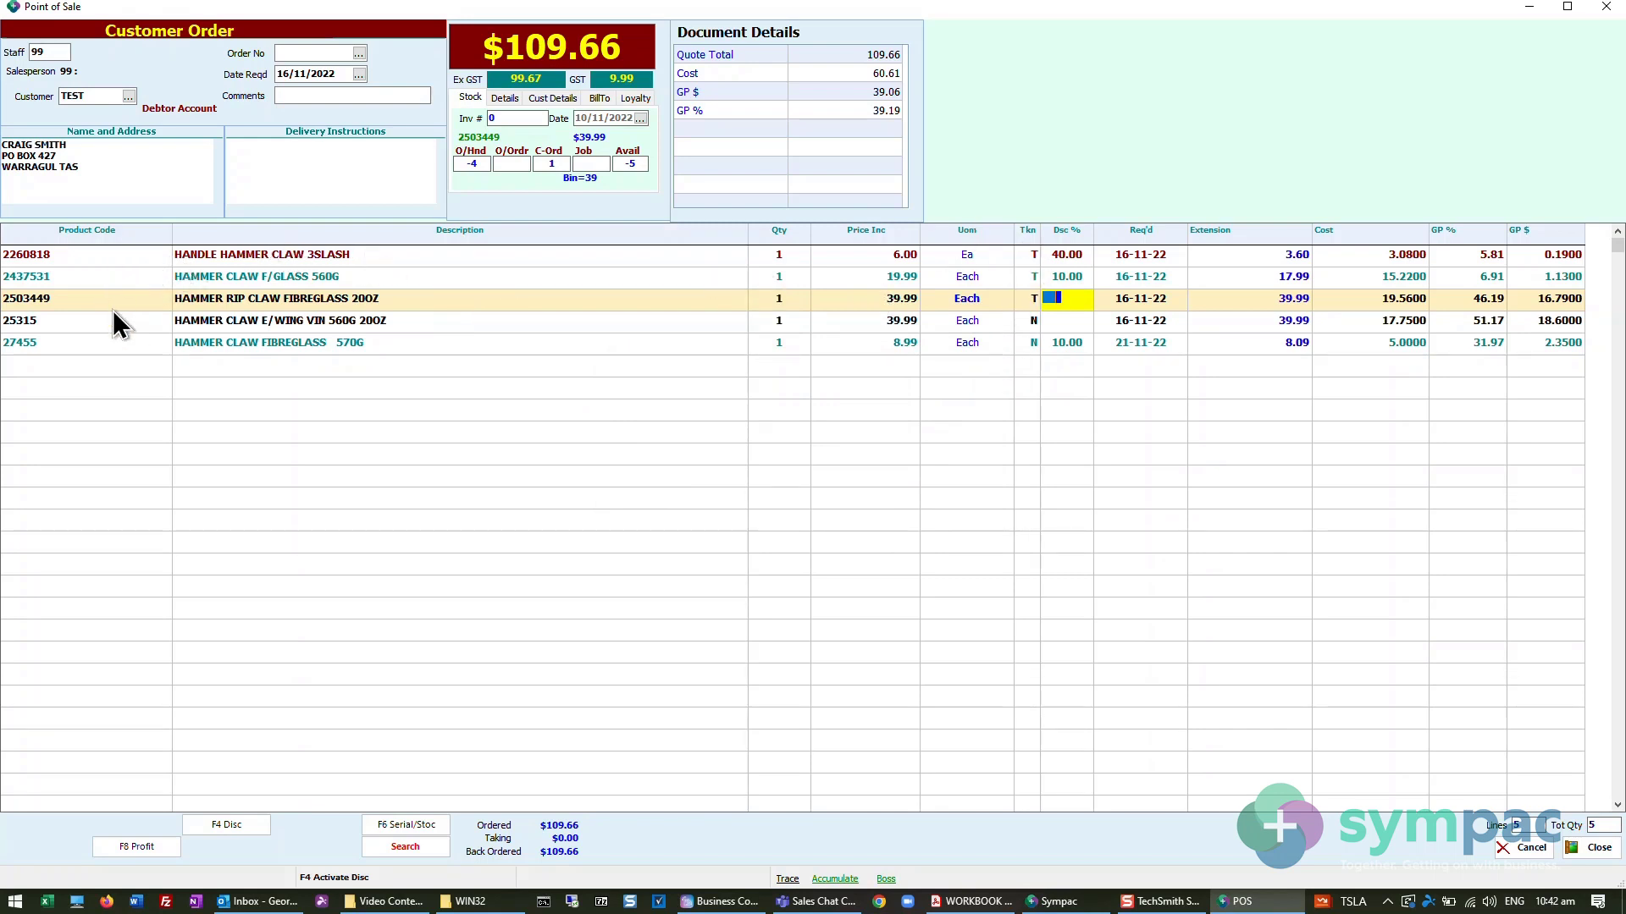
- Finalise the customer order, processing it only to the TBO stage with no printing
{"action": "left_click", "coordinate": [29, 389]}
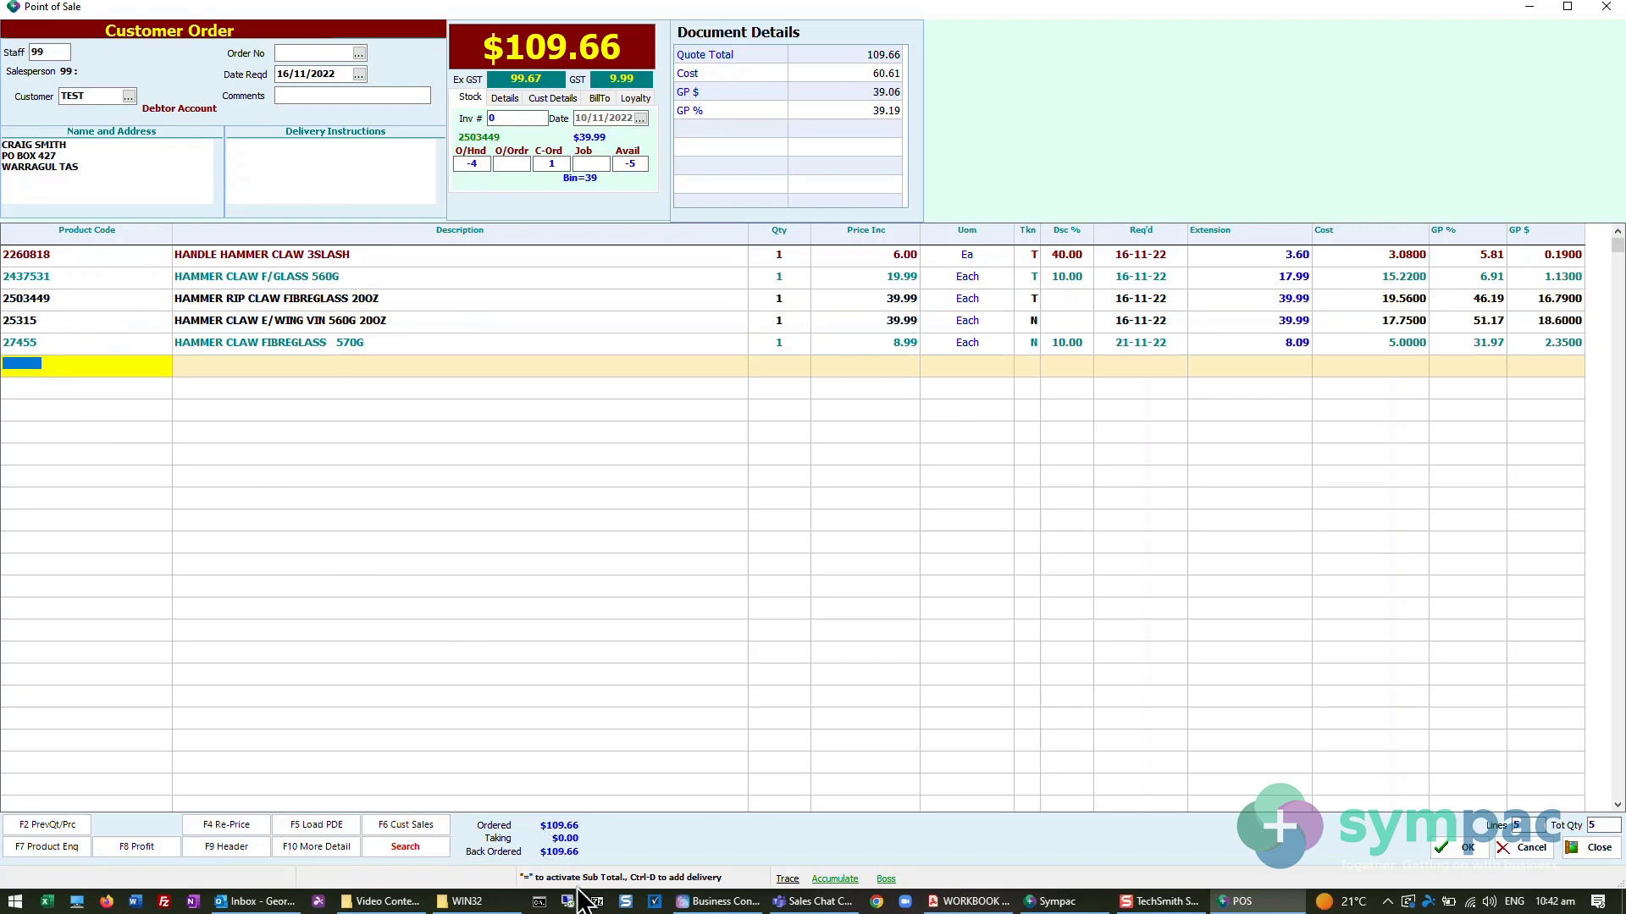
{"action": "left_click", "coordinate": [1462, 847]}
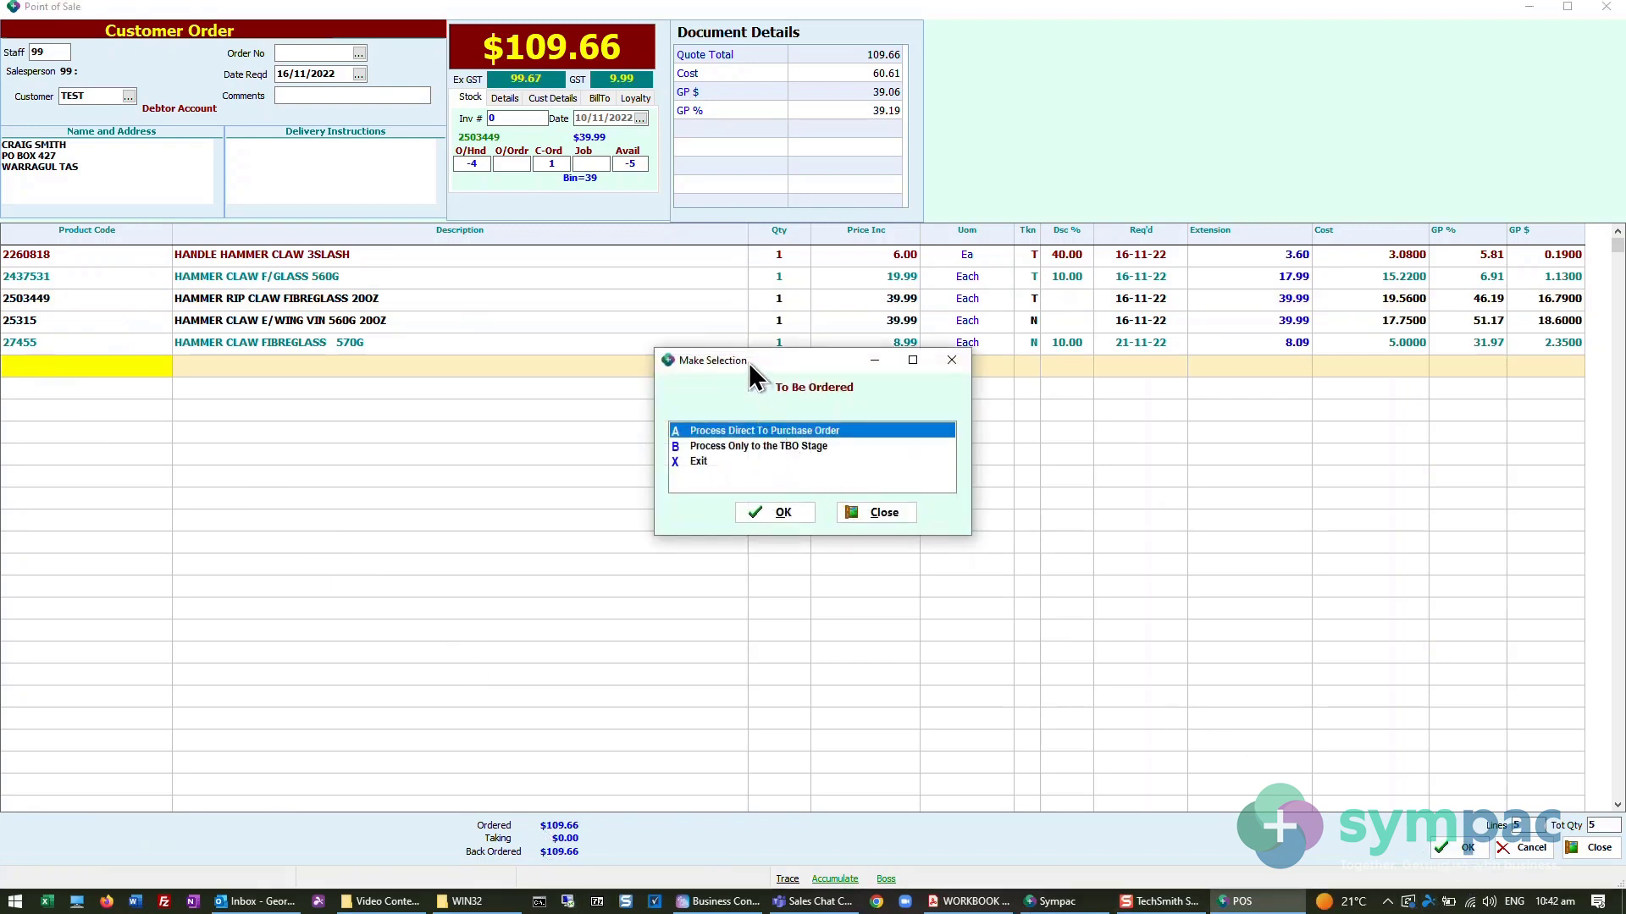
{"action": "left_click_drag", "start_coordinate": [755, 376], "coordinate": [625, 437]}
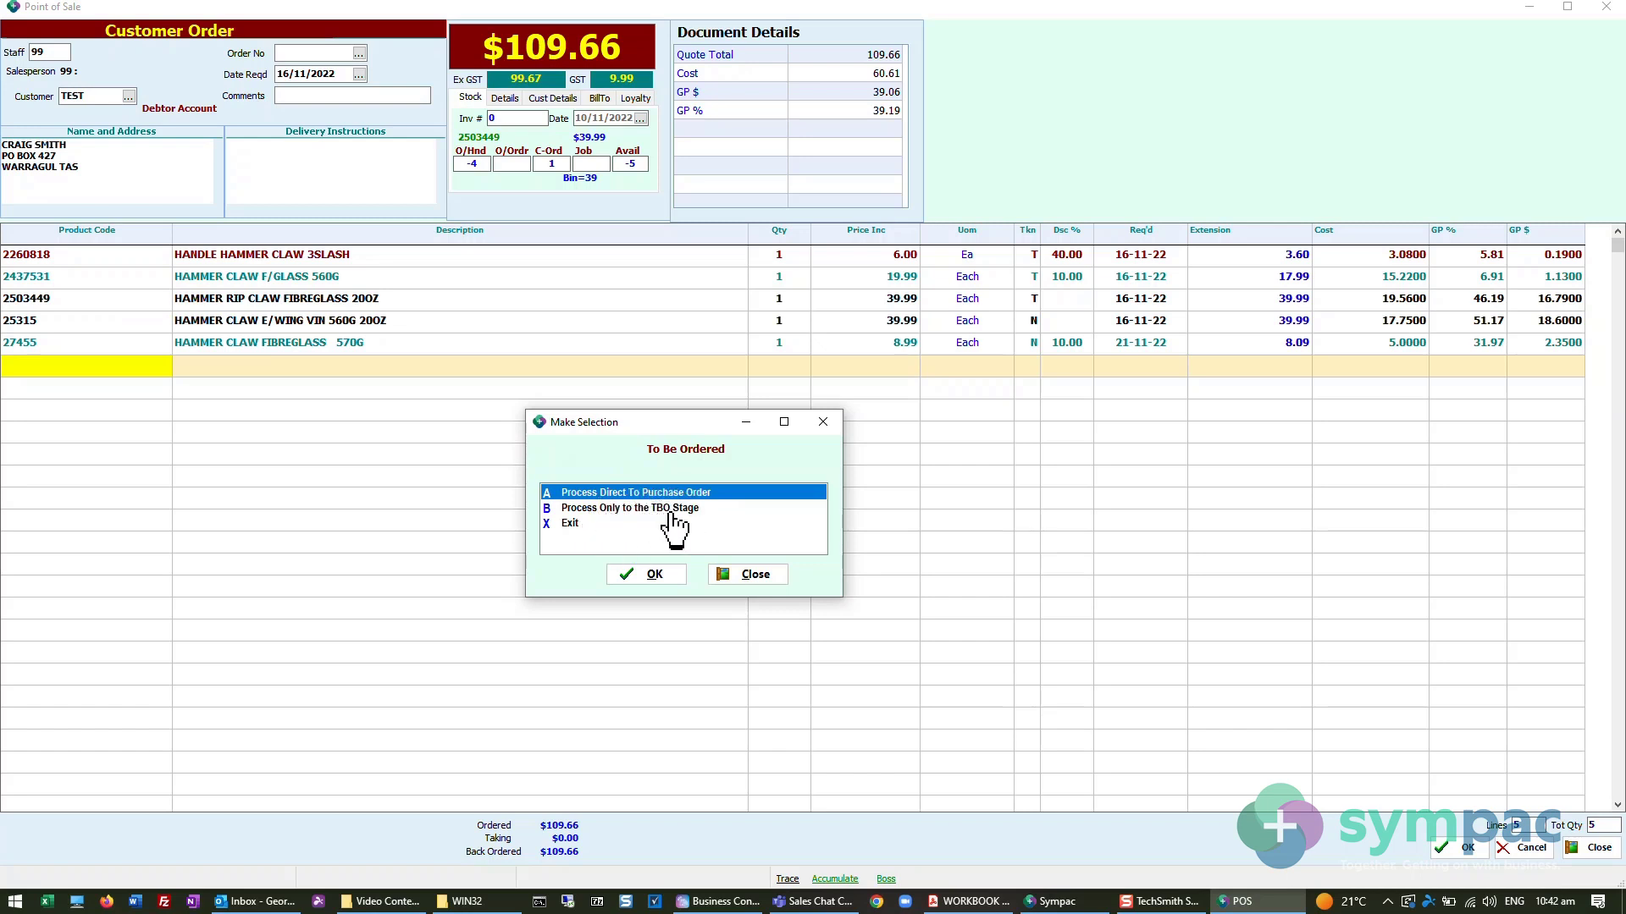
{"action": "left_click", "coordinate": [643, 509]}
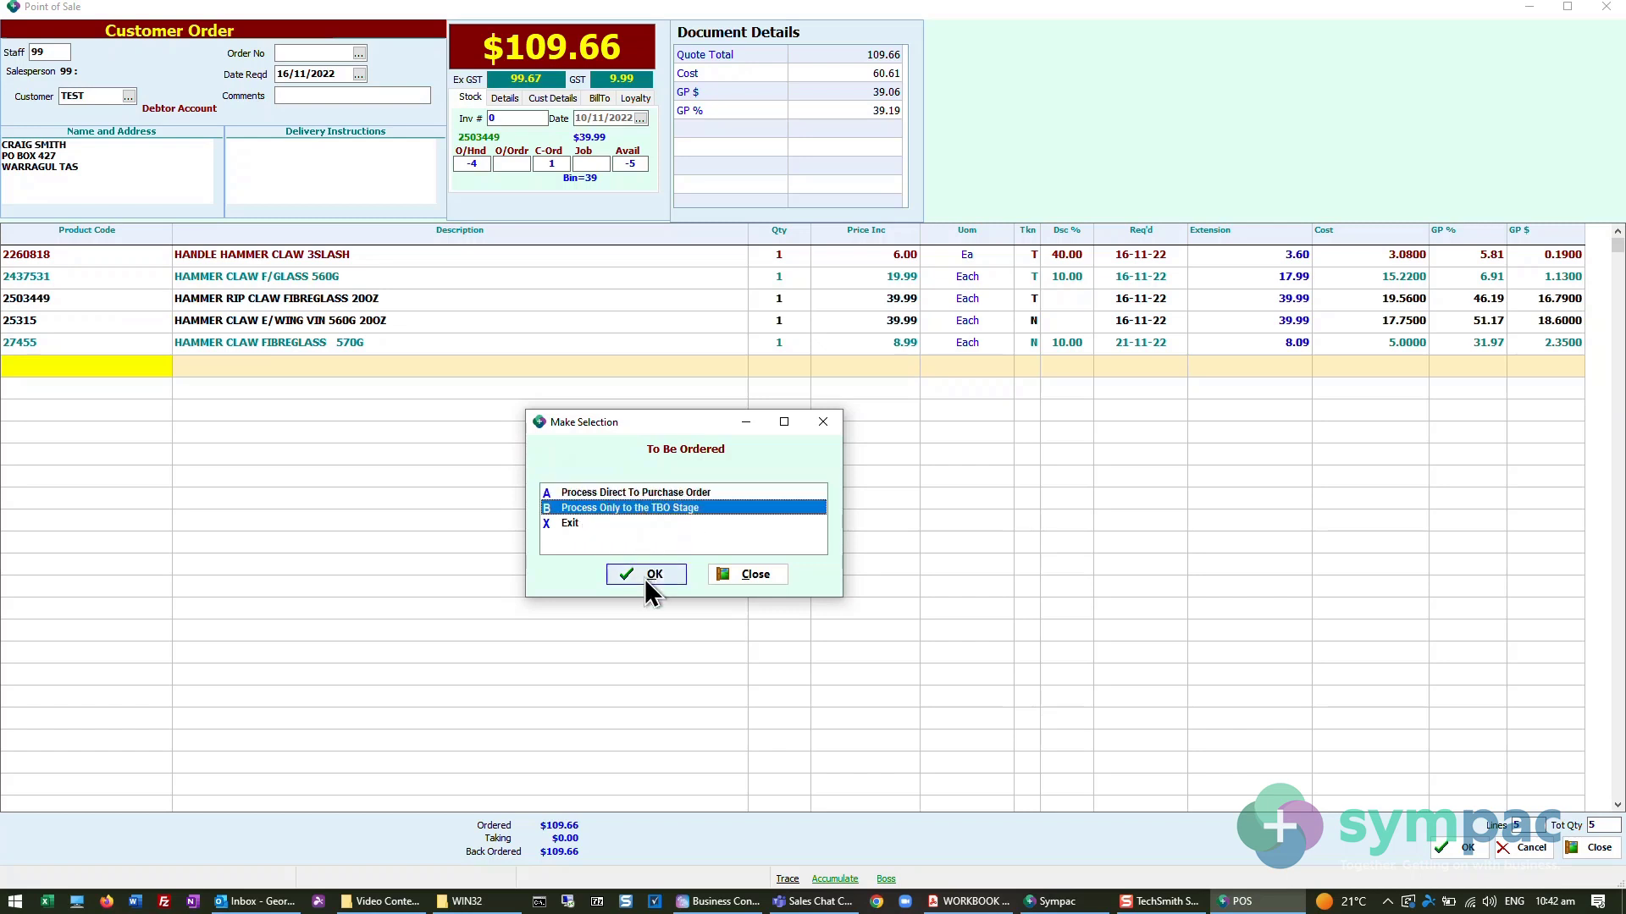
{"action": "left_click", "coordinate": [645, 580]}
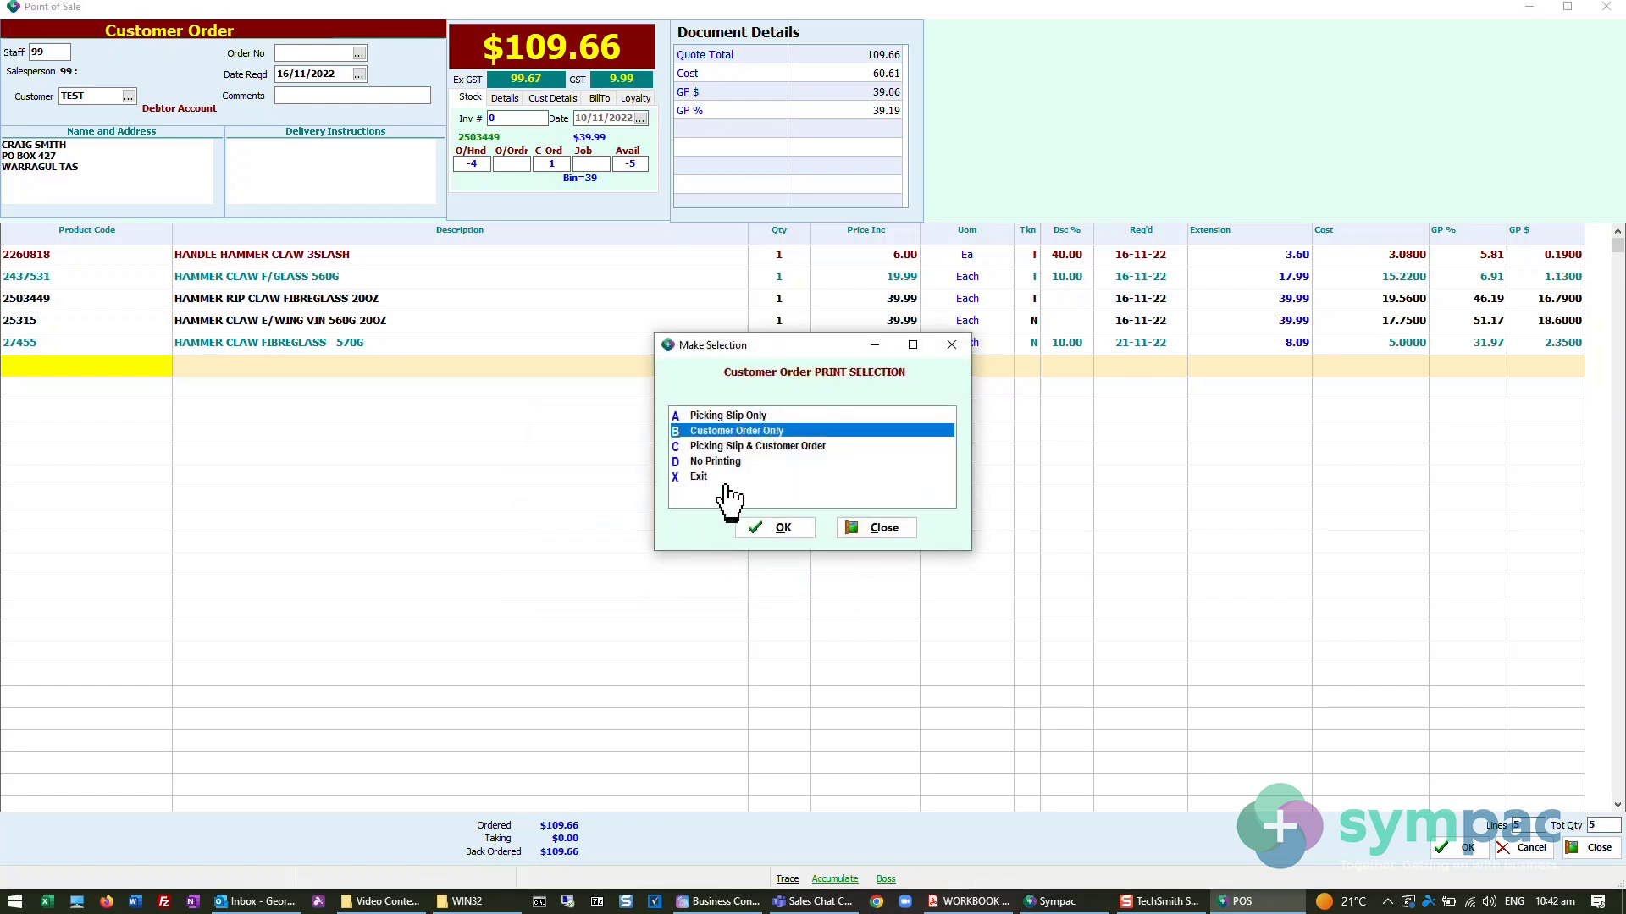
{"action": "left_click", "coordinate": [715, 461]}
{"action": "left_click", "coordinate": [762, 526]}
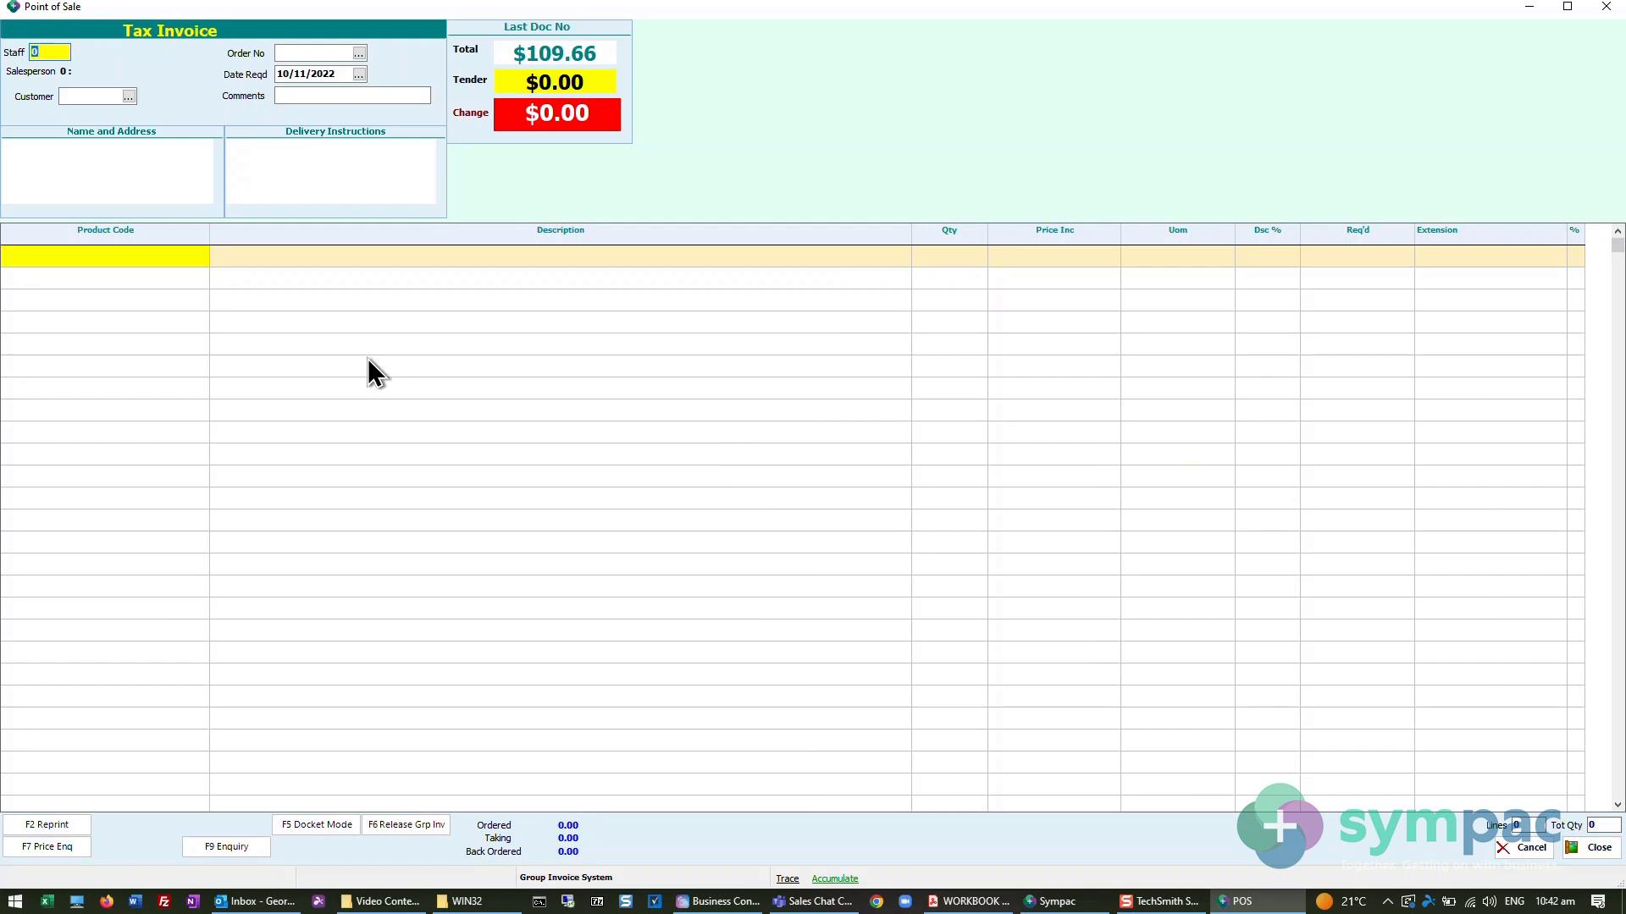
- Start a tax invoice as staff 99 for the default cash sale account
{"action": "type", "text": "99"}
{"action": "key", "text": "Return"}
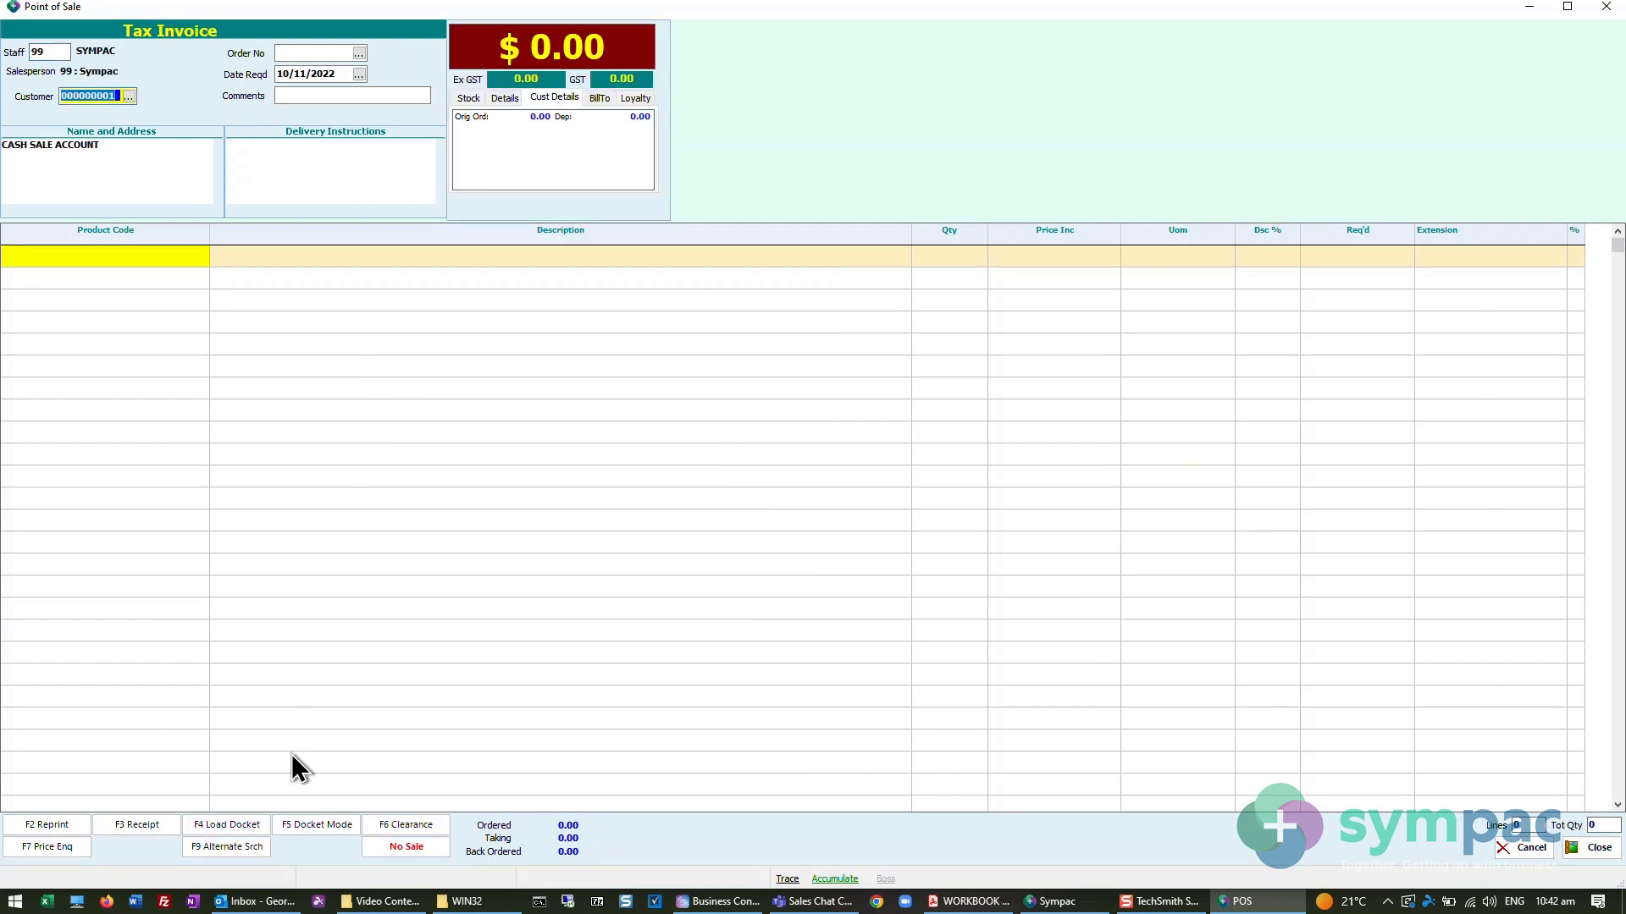
{"action": "key", "text": "Return"}
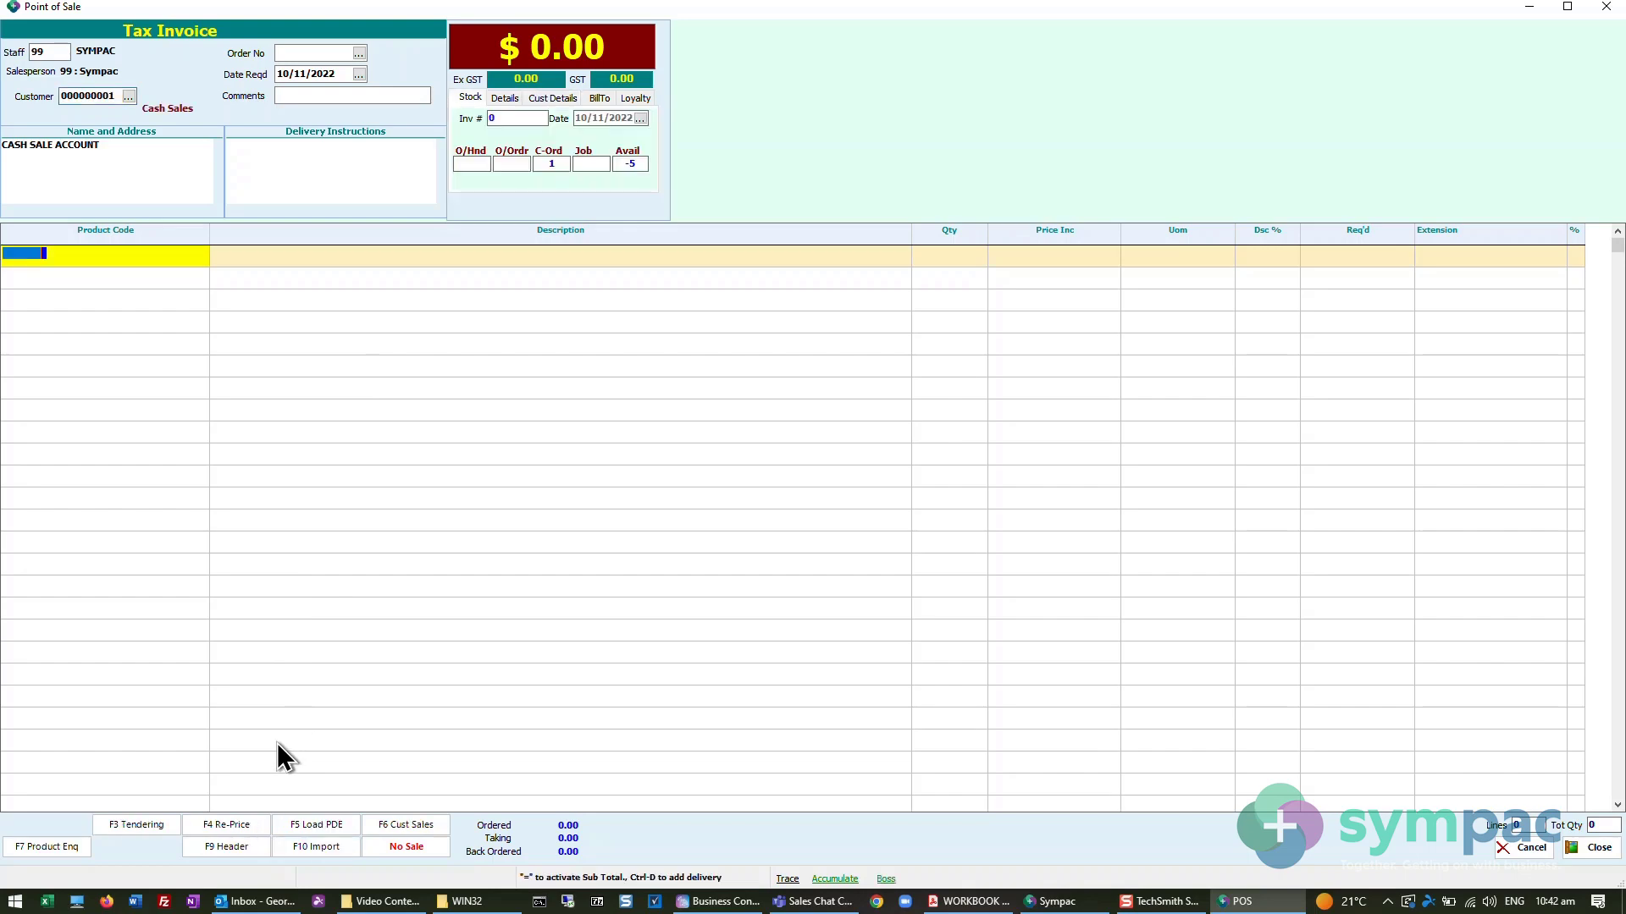
- Search products for HAMMER CLAW and open the Product Dashboard of the claw hammer and wreck knife pack, 4840187
{"action": "type", "text": "HAMMER CLAW"}
{"action": "key", "text": "Return"}
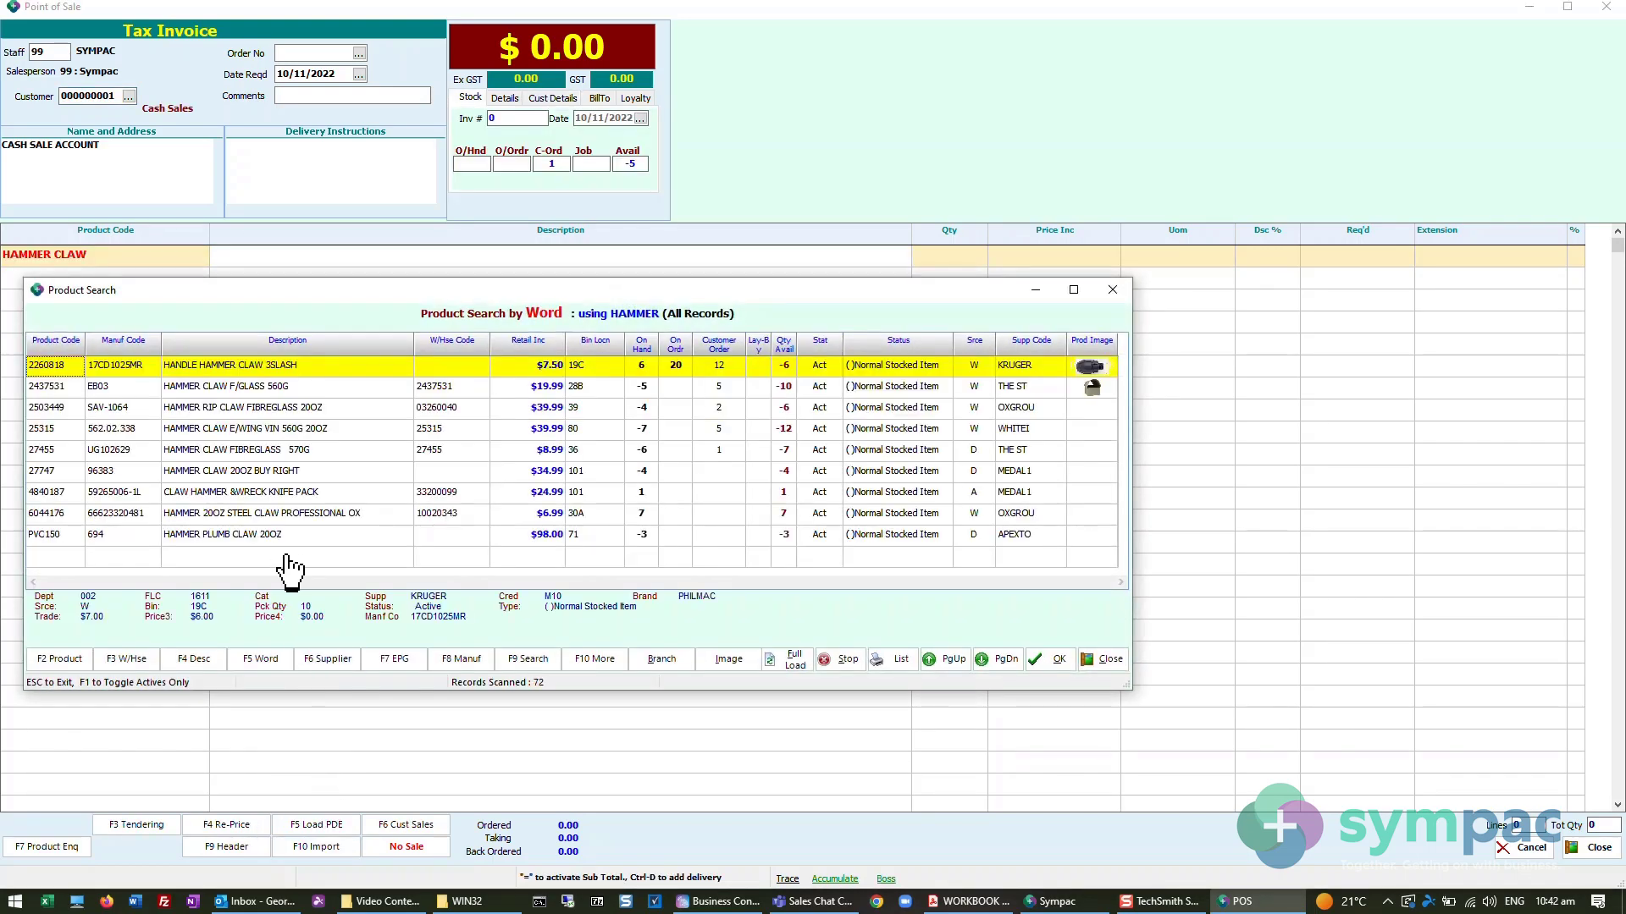
{"action": "left_click", "coordinate": [640, 494]}
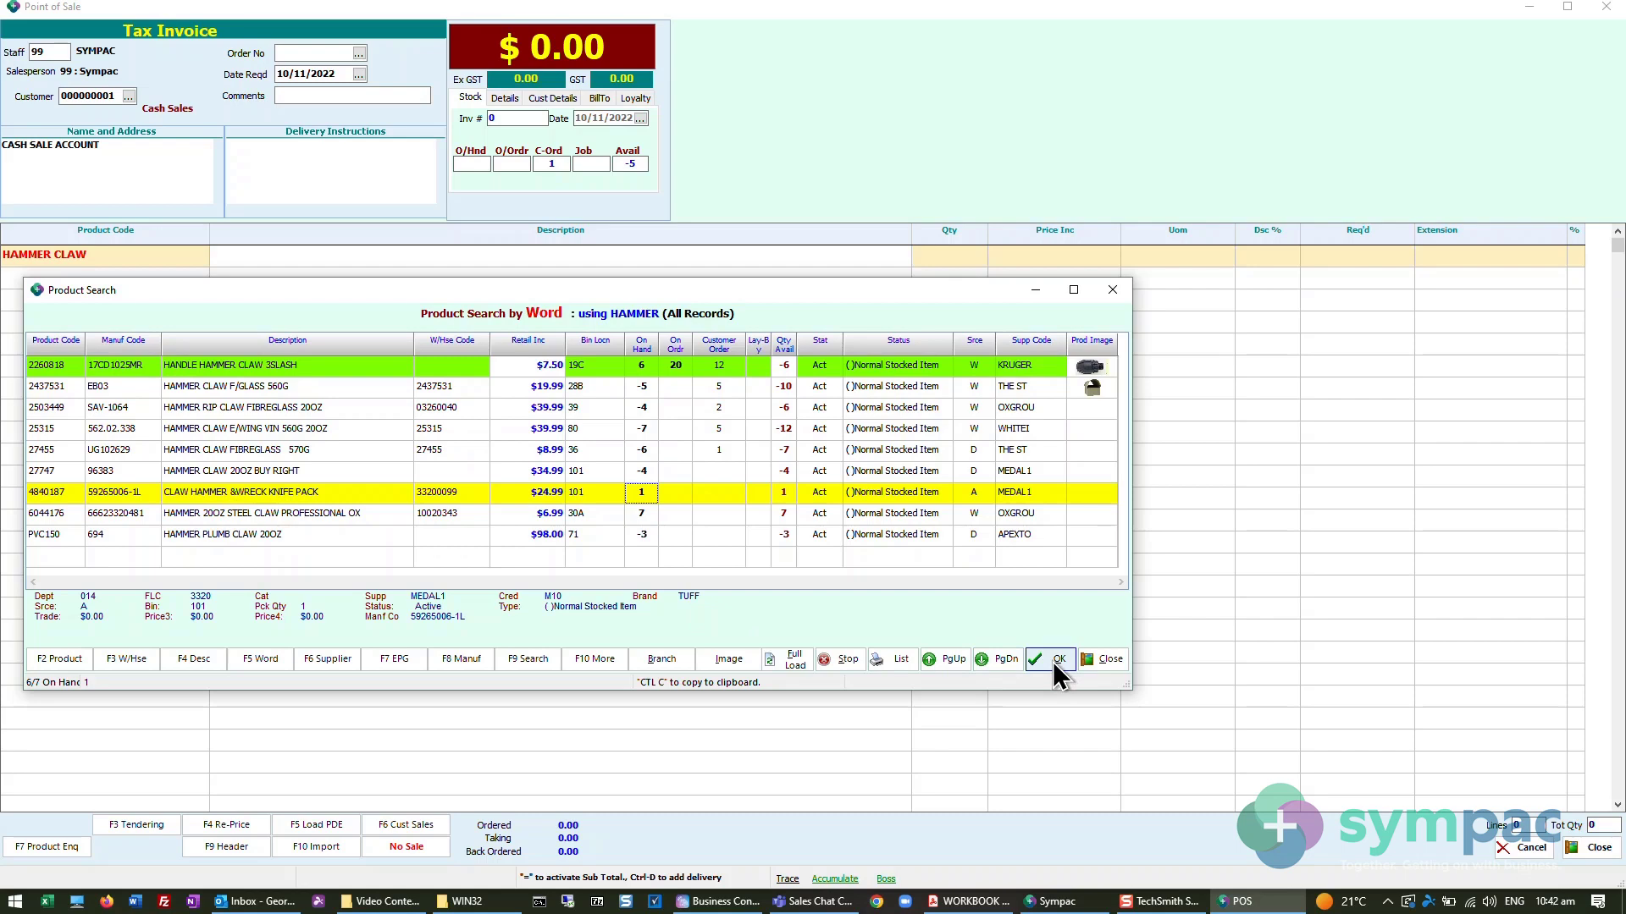
{"action": "left_click", "coordinate": [602, 658]}
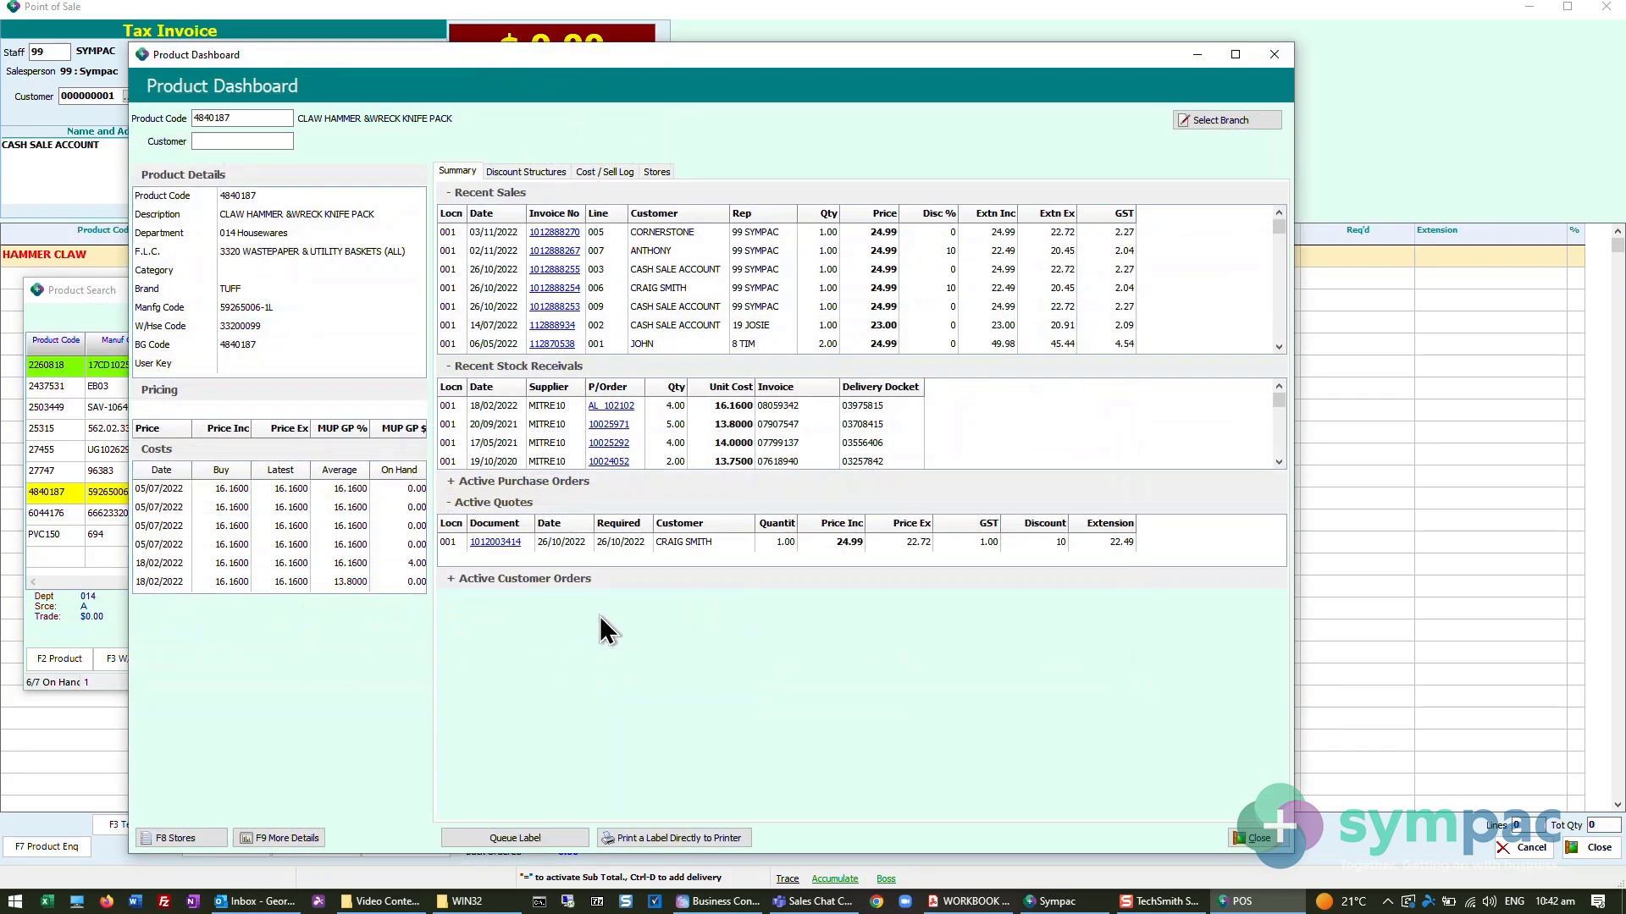
- Open Supplier - To Be Ordered (TBO) for product 4840187 and enter staff 99 and quantity 5
{"action": "left_click", "coordinate": [276, 839]}
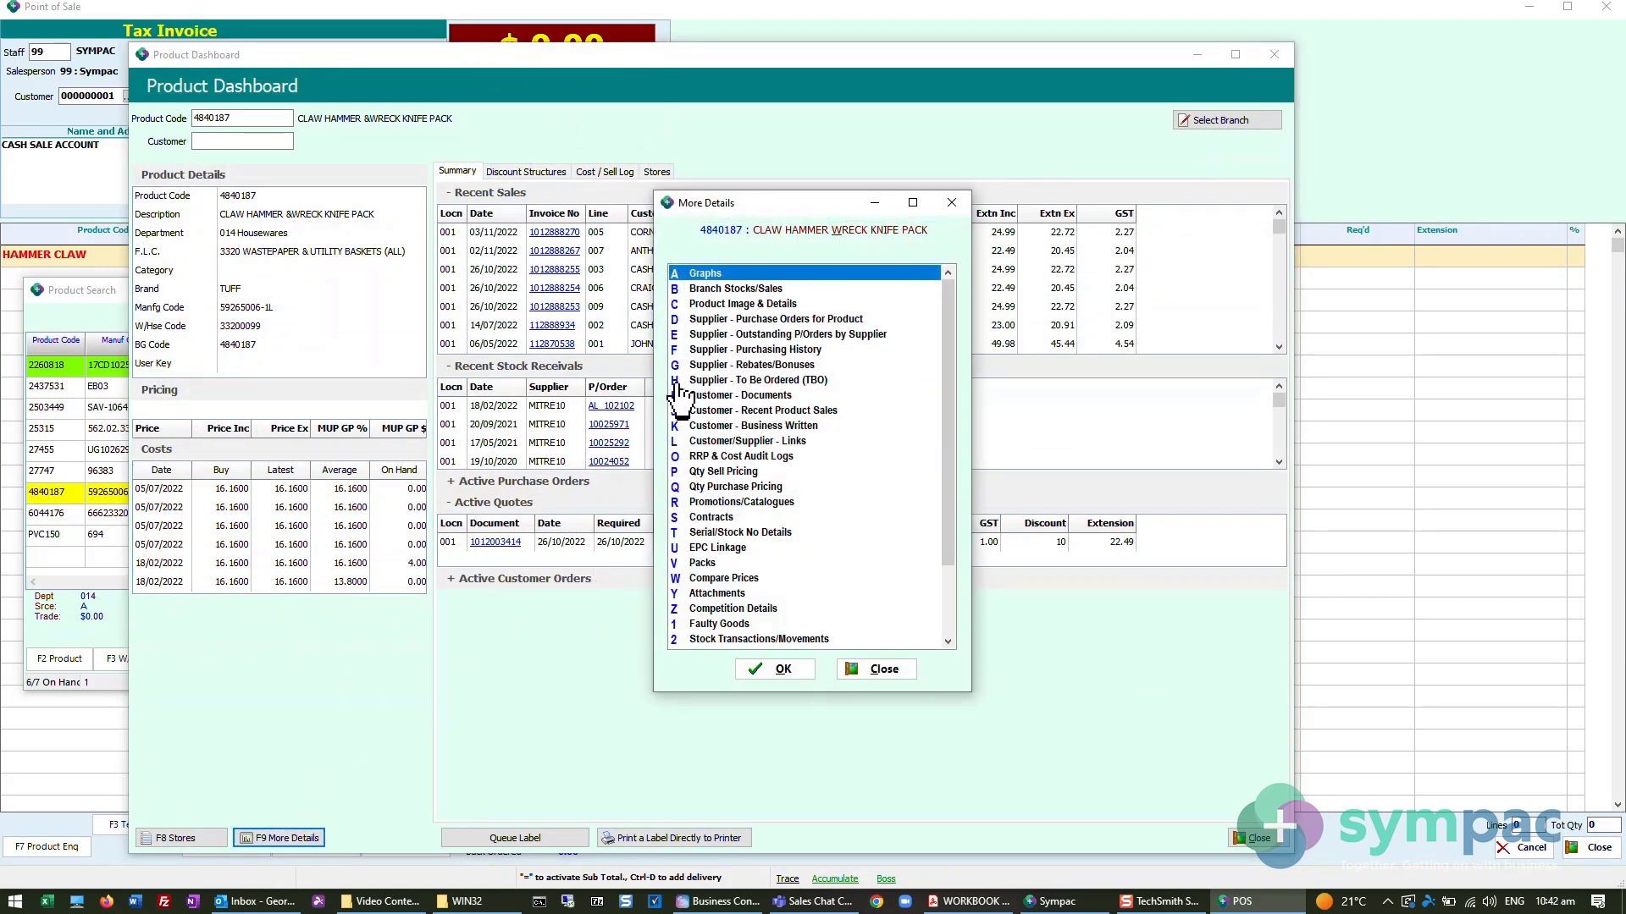
{"action": "left_click", "coordinate": [737, 380]}
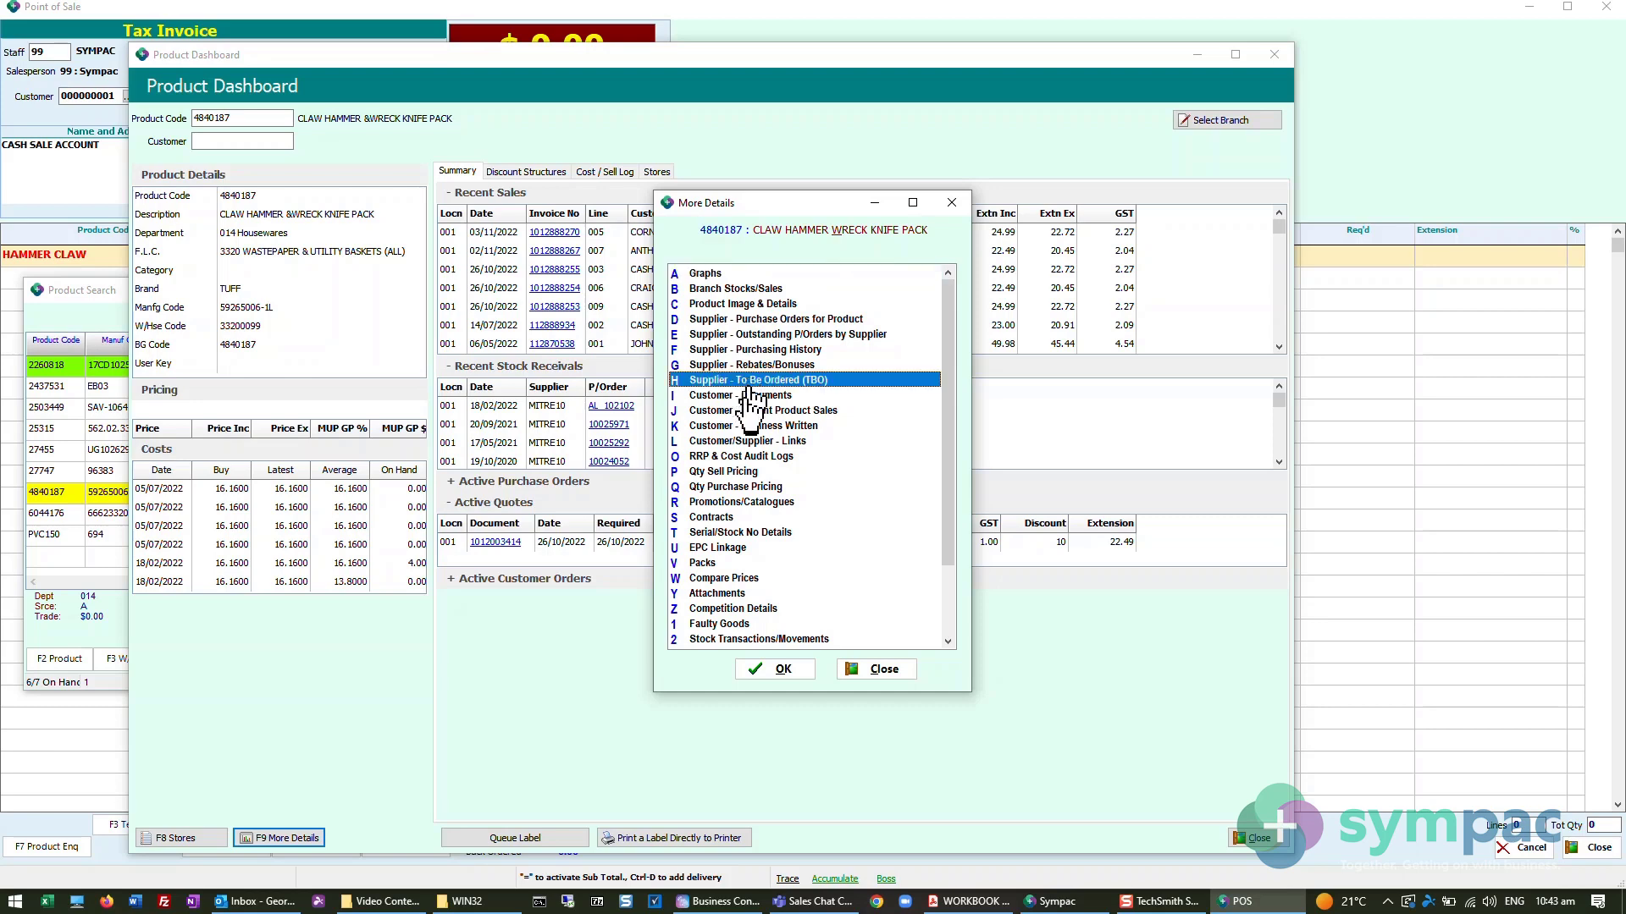
{"action": "left_click", "coordinate": [782, 670]}
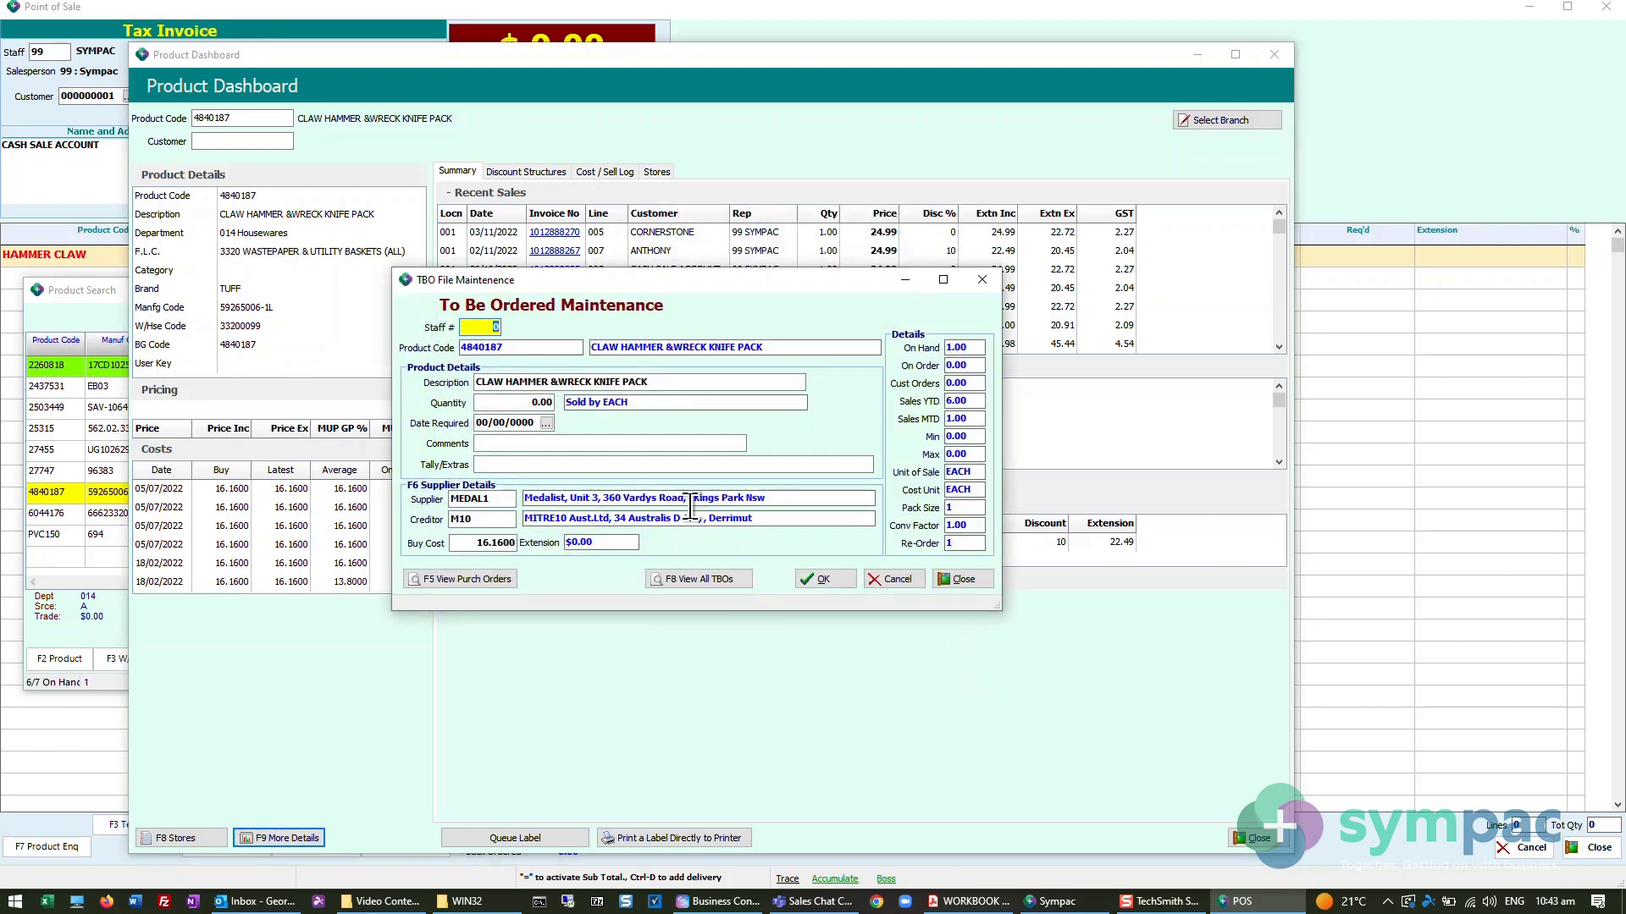
{"action": "type", "text": "99"}
{"action": "key", "text": "Return"}
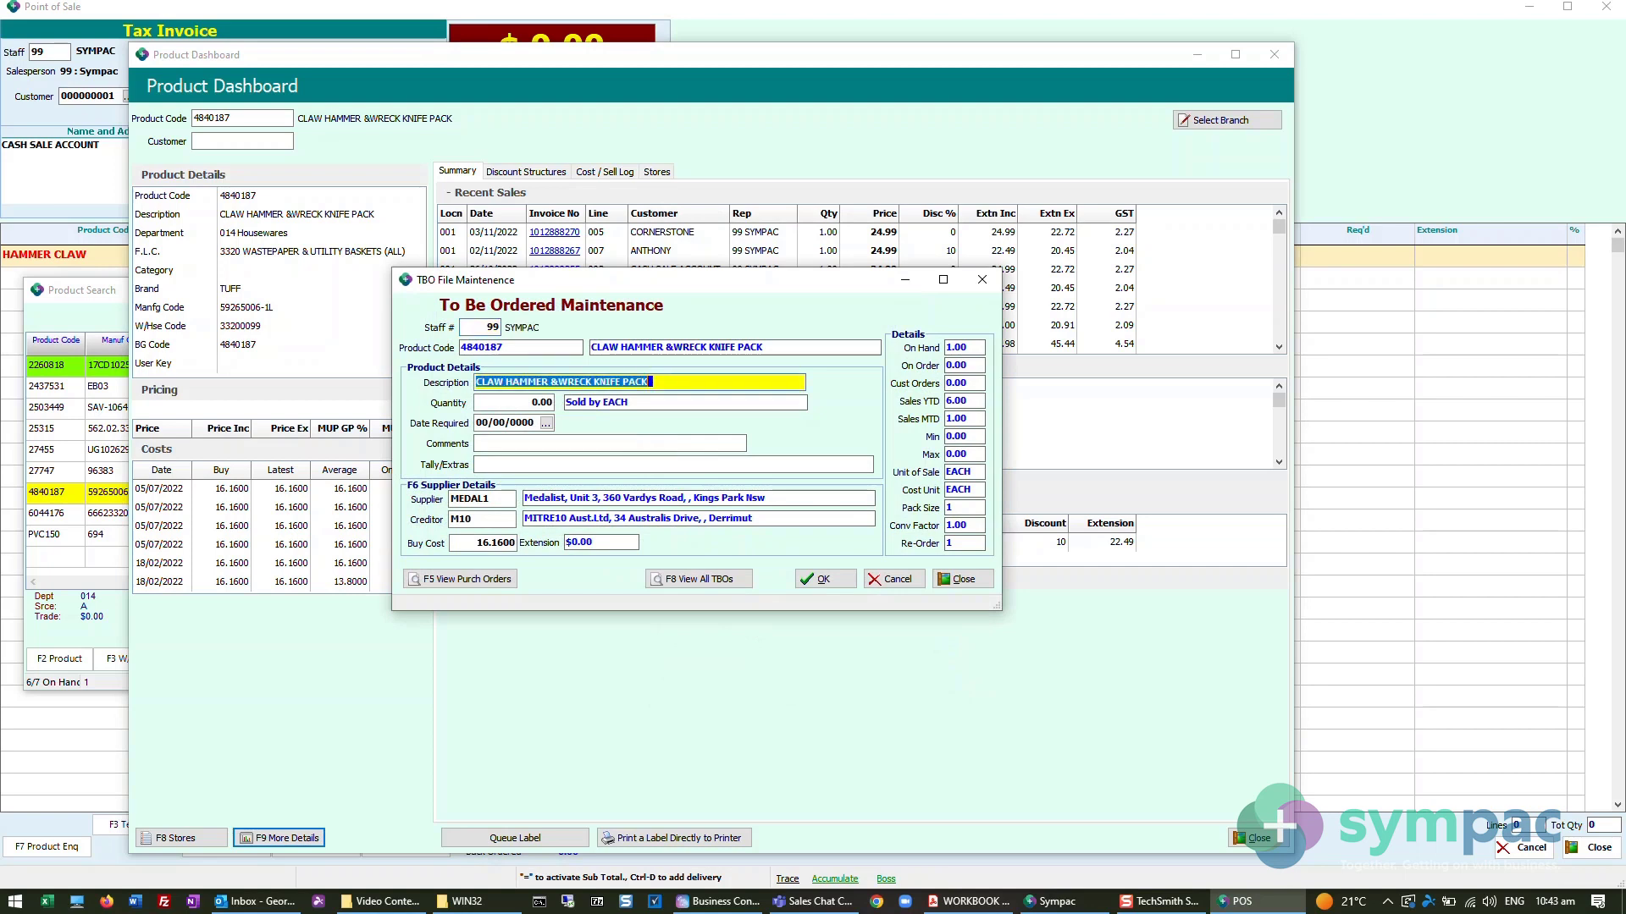
{"action": "key", "text": "Return"}
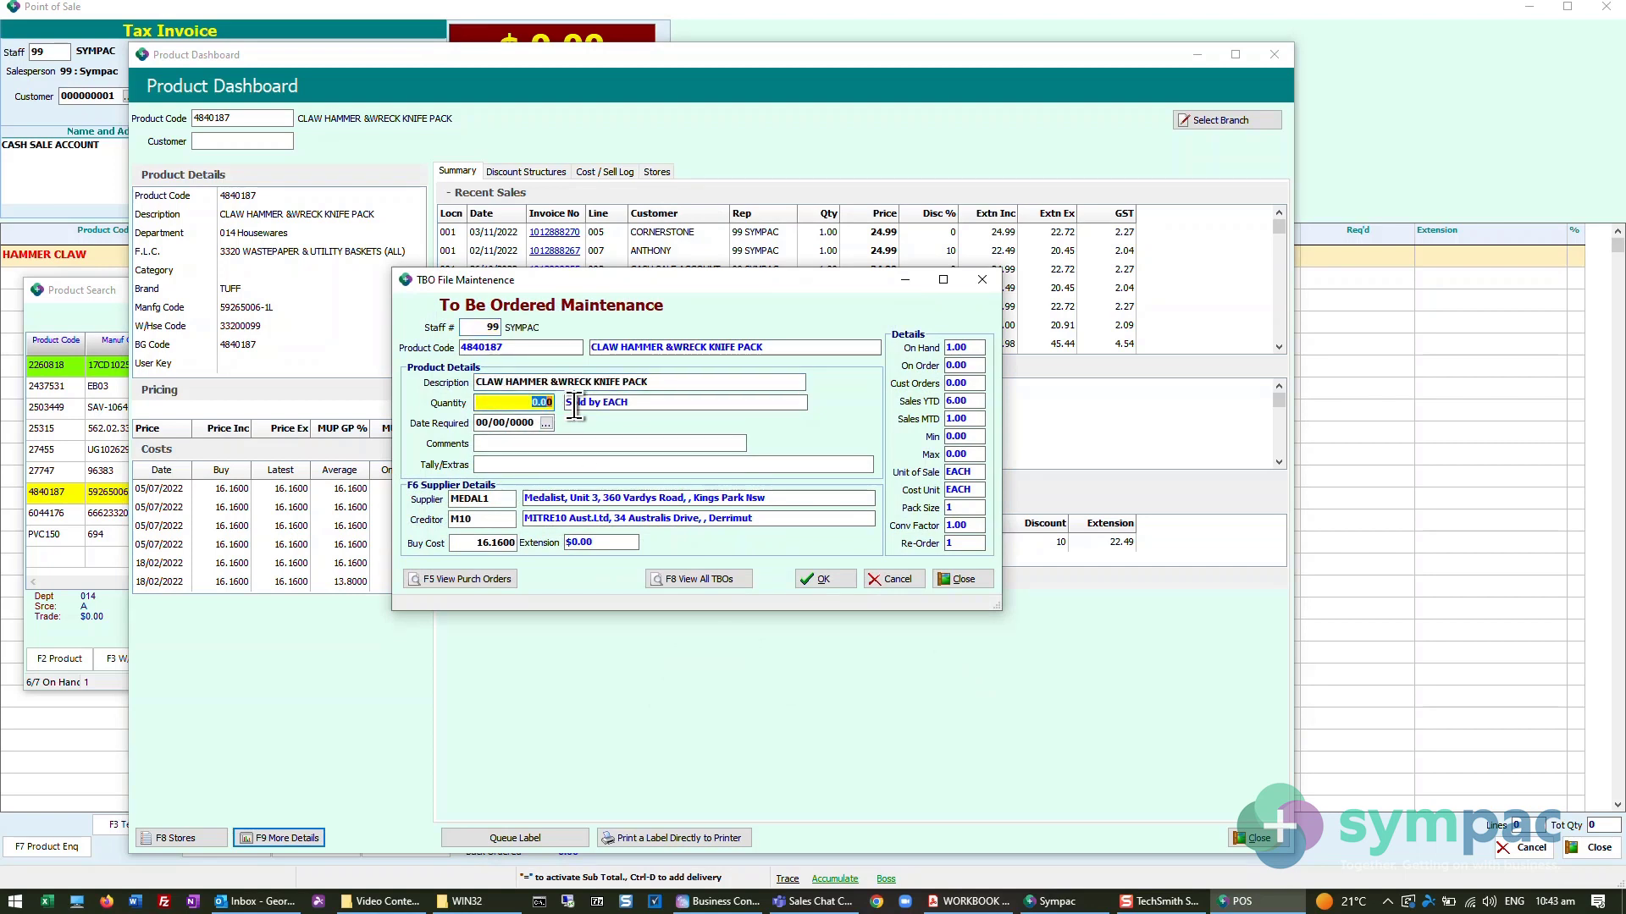
{"action": "type", "text": "5"}
{"action": "key", "text": "Return"}
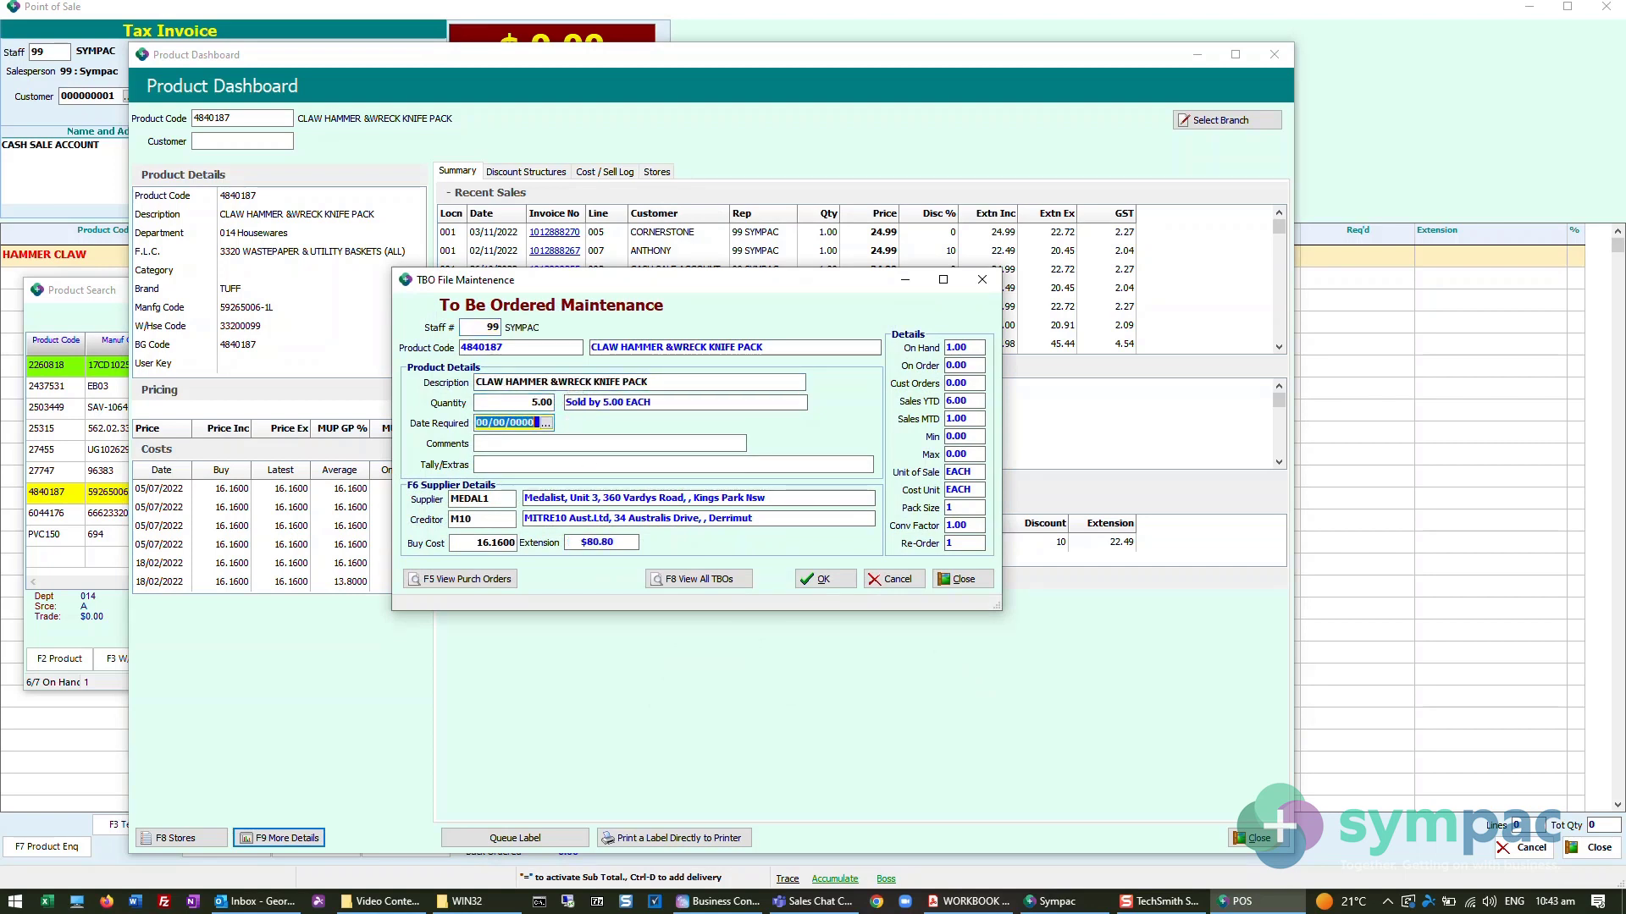
- Leave the required date blank, enter a comment of STOCK plus the requester's first name, and save the TBO entry
{"action": "key", "text": "Return"}
{"action": "type", "text": "STOCK"}
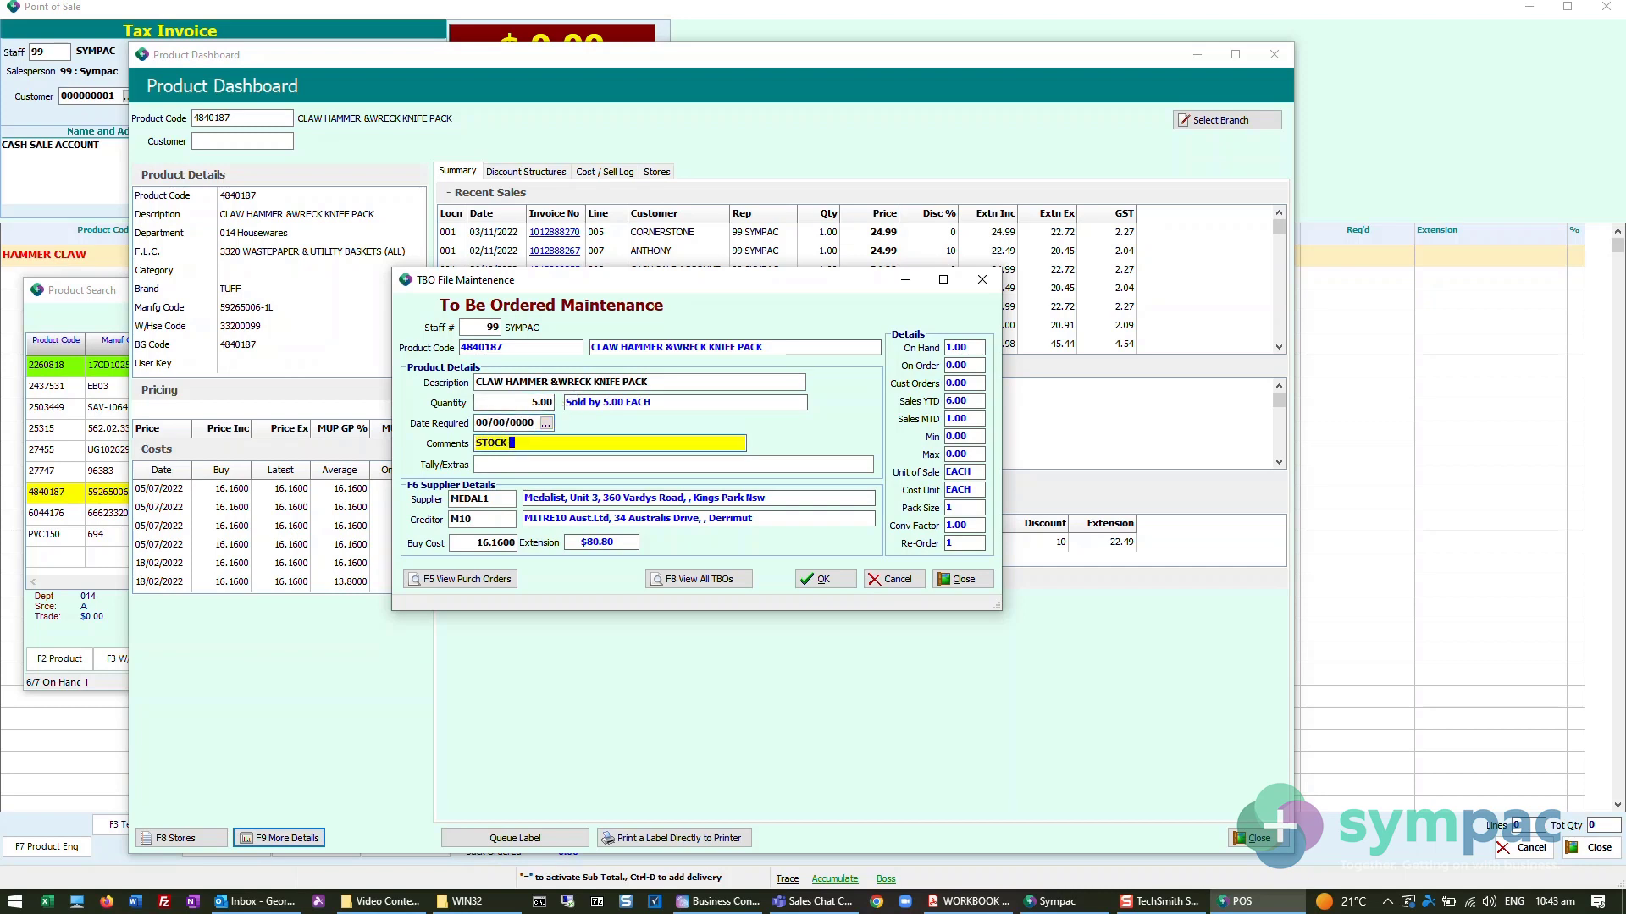
{"action": "type", "text": " GEORGE"}
{"action": "left_click", "coordinate": [498, 443]}
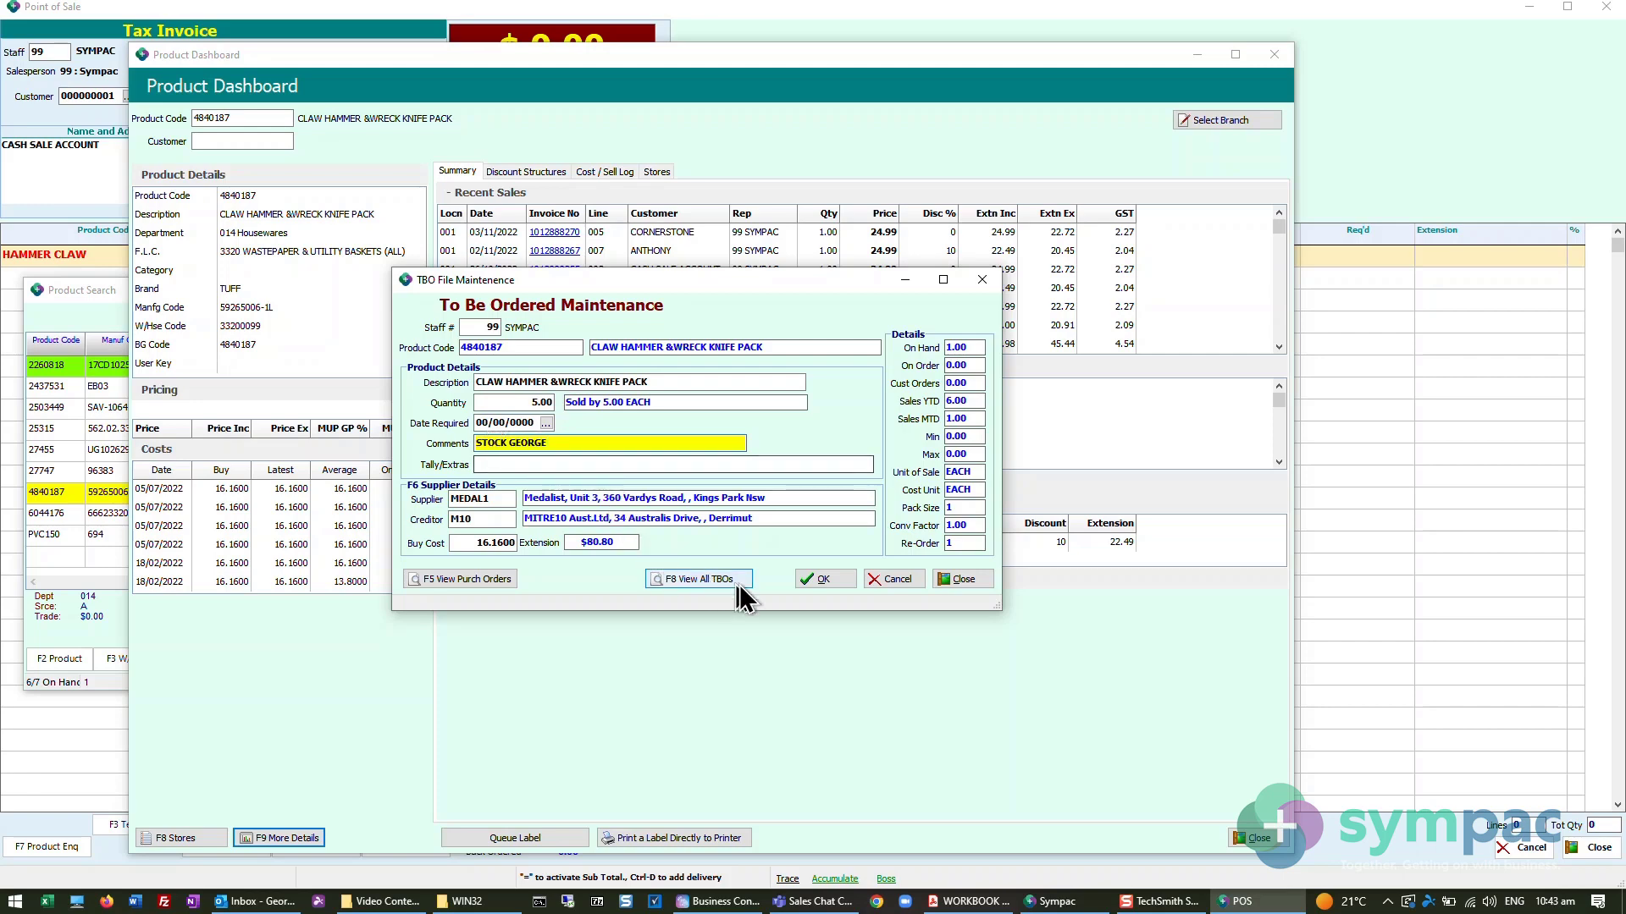
{"action": "left_click", "coordinate": [809, 581]}
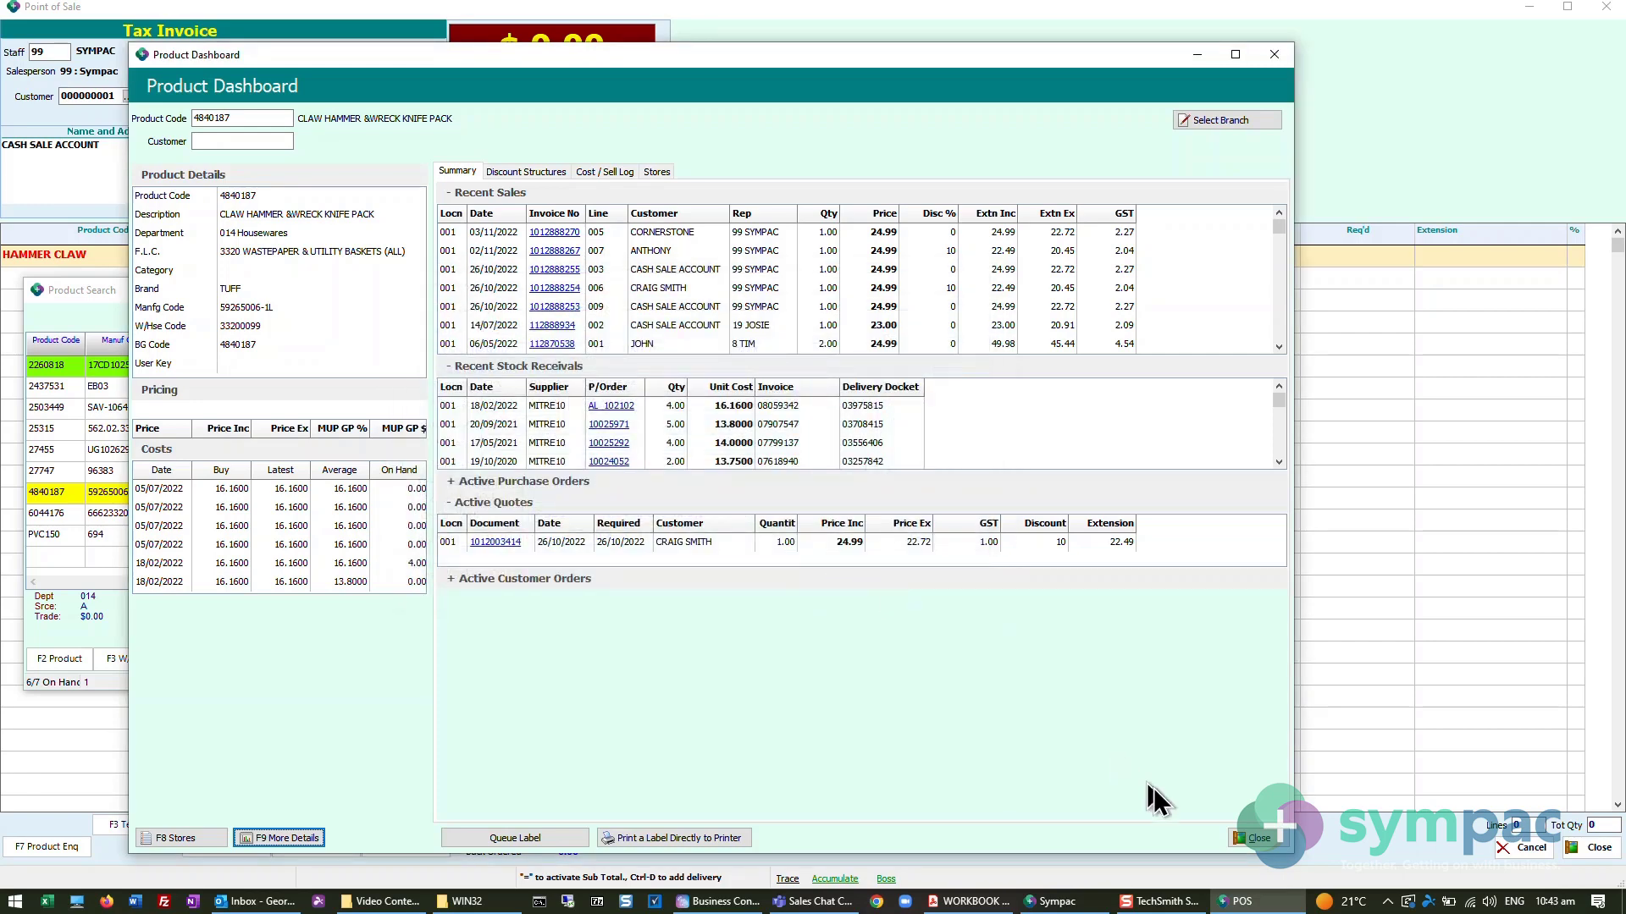
- View the More Details options for product 4840187 again, and close them and the Product Dashboard
{"action": "key", "text": "F9"}
{"action": "left_click", "coordinate": [889, 671]}
{"action": "left_click", "coordinate": [1252, 839]}
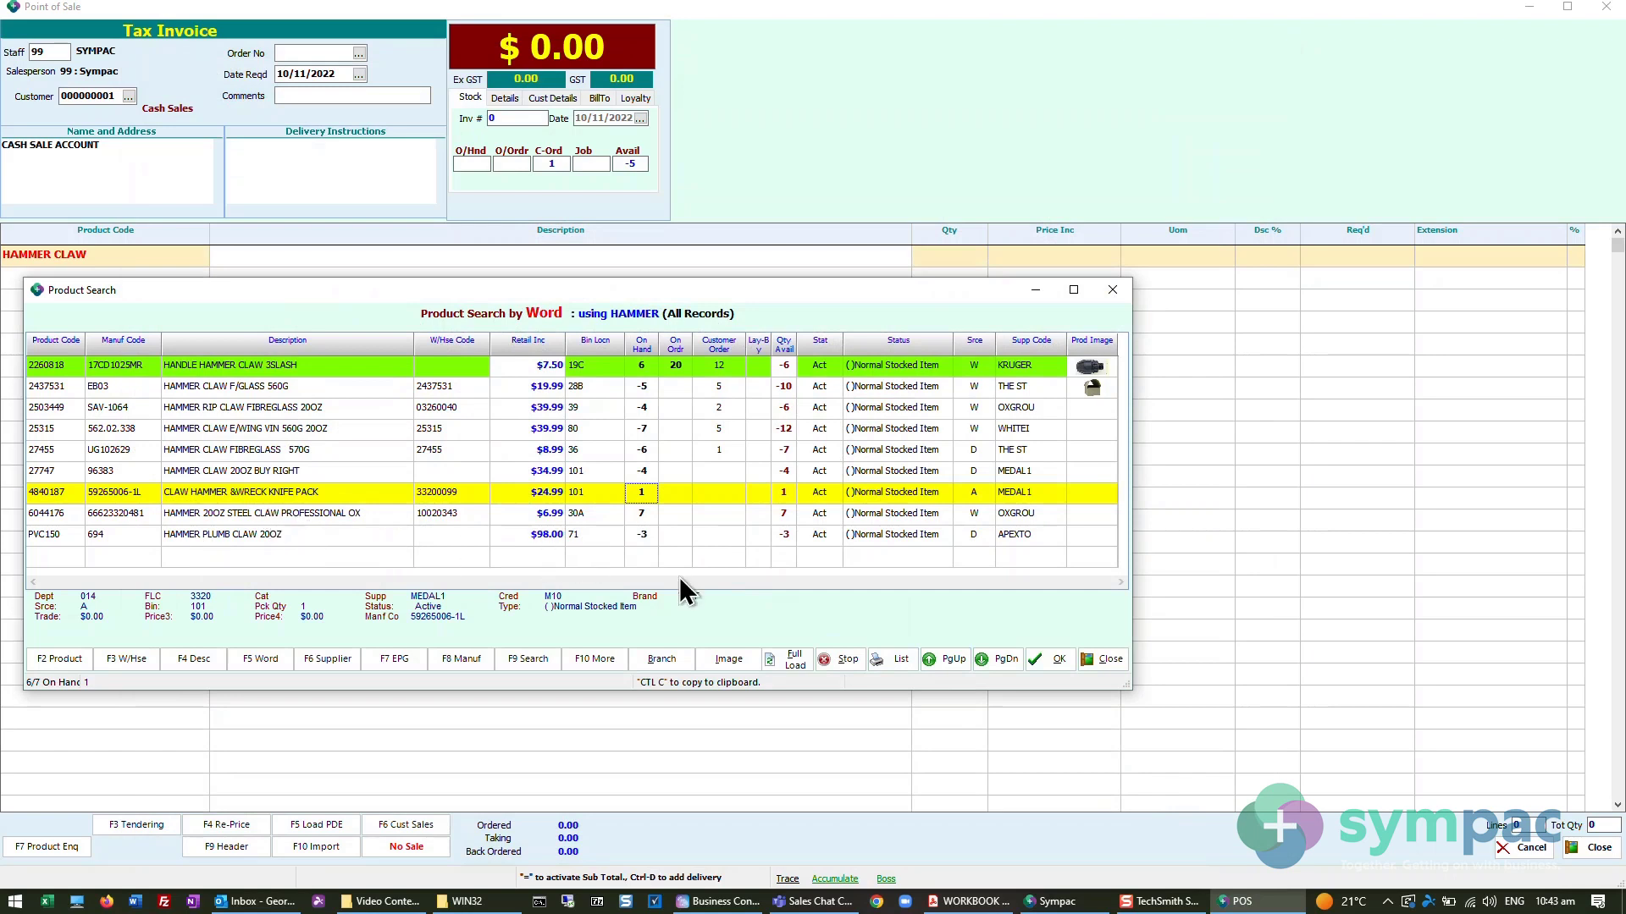
- Add HAMMER PLUMB CLAW 20OZ, PVC150, from the product search results to the tax invoice
{"action": "left_click", "coordinate": [386, 513]}
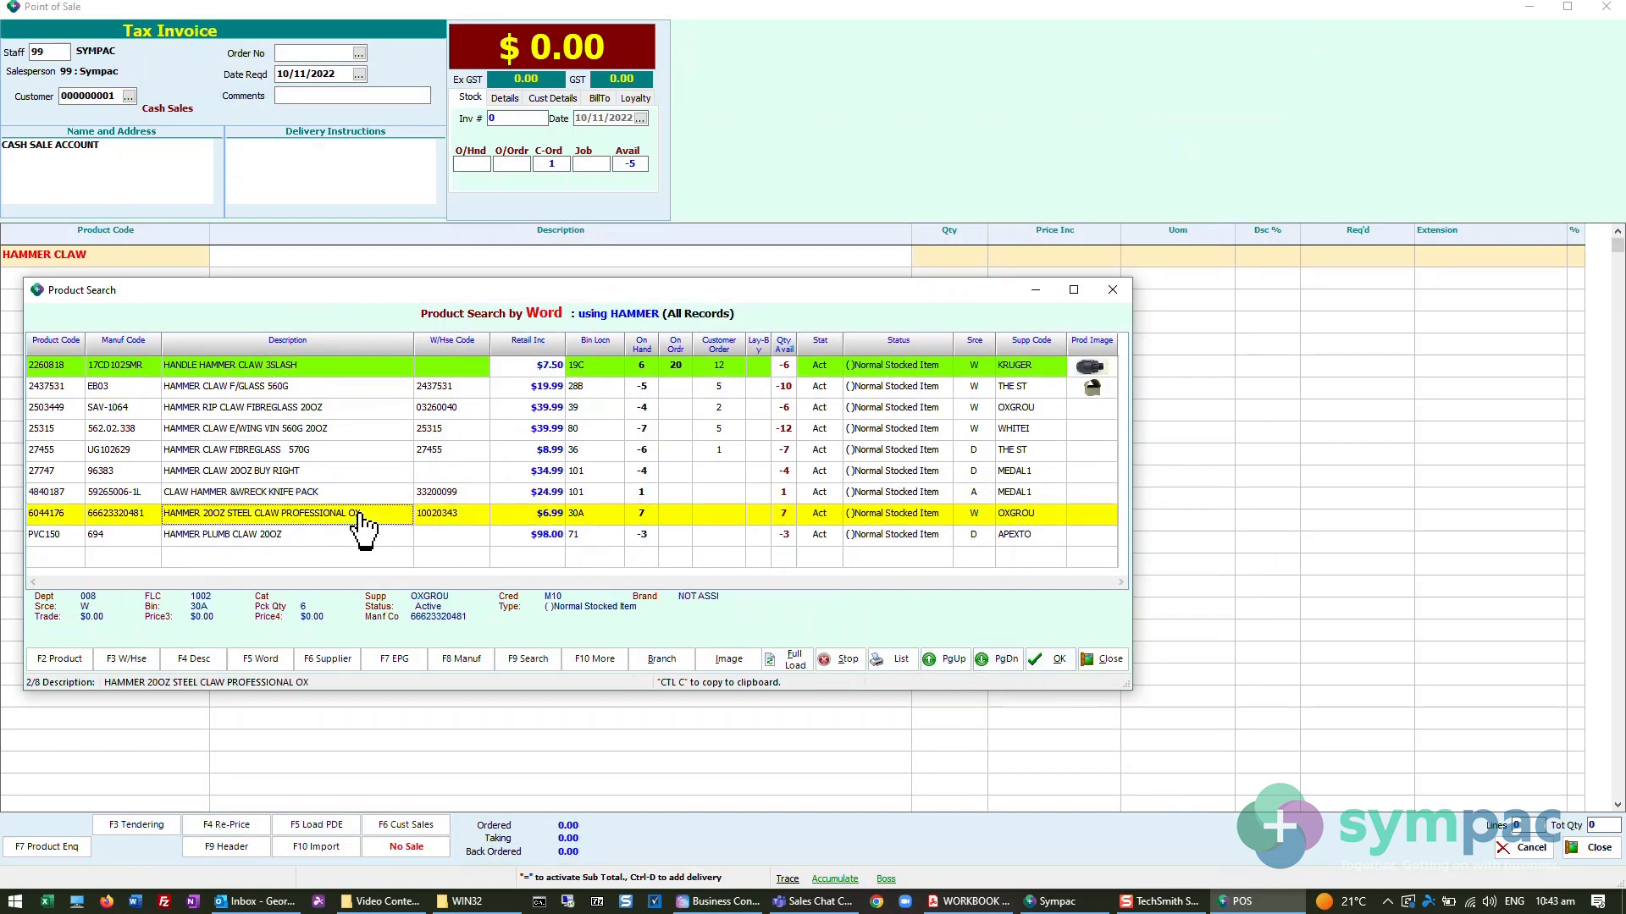
{"action": "left_click", "coordinate": [528, 536]}
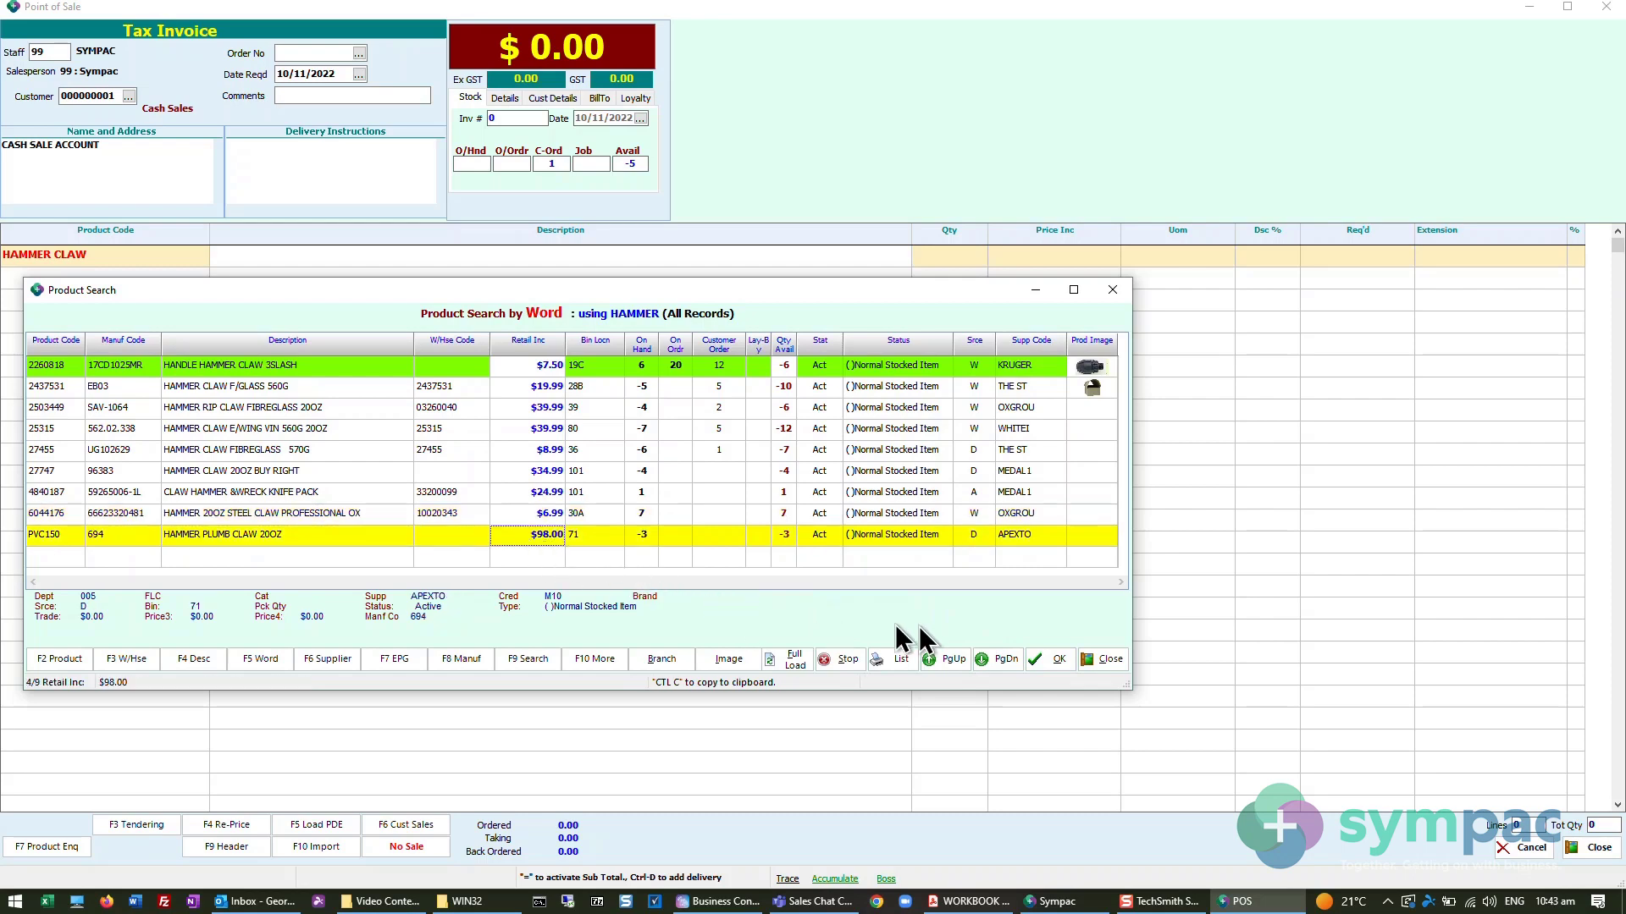
{"action": "left_click", "coordinate": [1054, 659]}
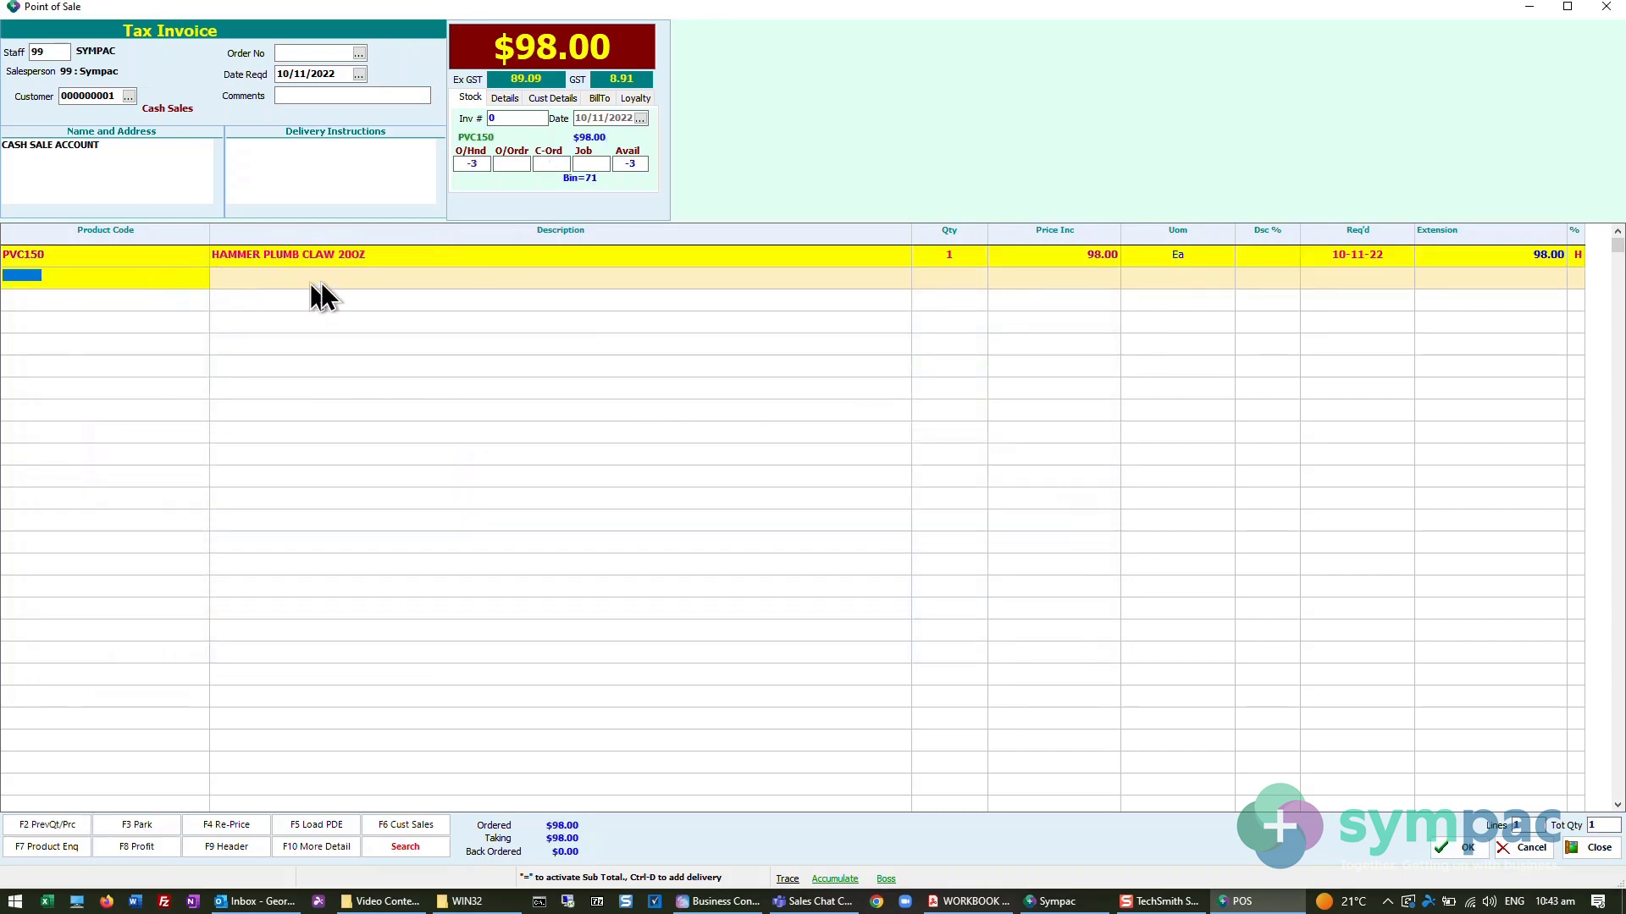
- Open the Product Dashboard from the PVC150 invoice line and start a Supplier - To Be Ordered (TBO) entry
{"action": "left_click", "coordinate": [933, 262]}
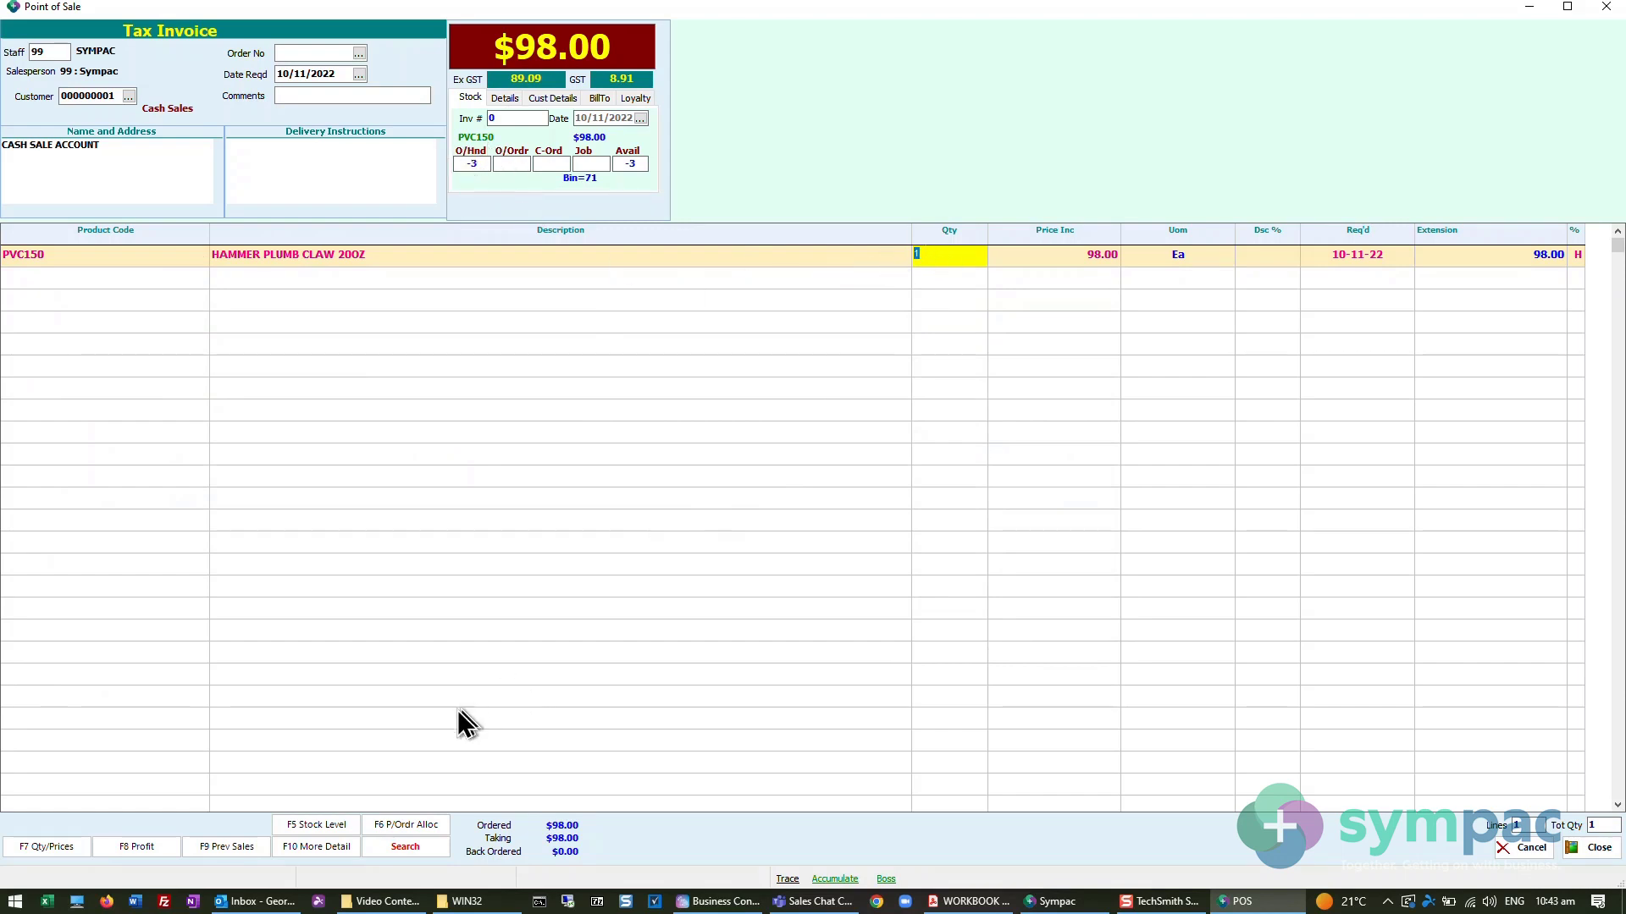
{"action": "left_click", "coordinate": [314, 846]}
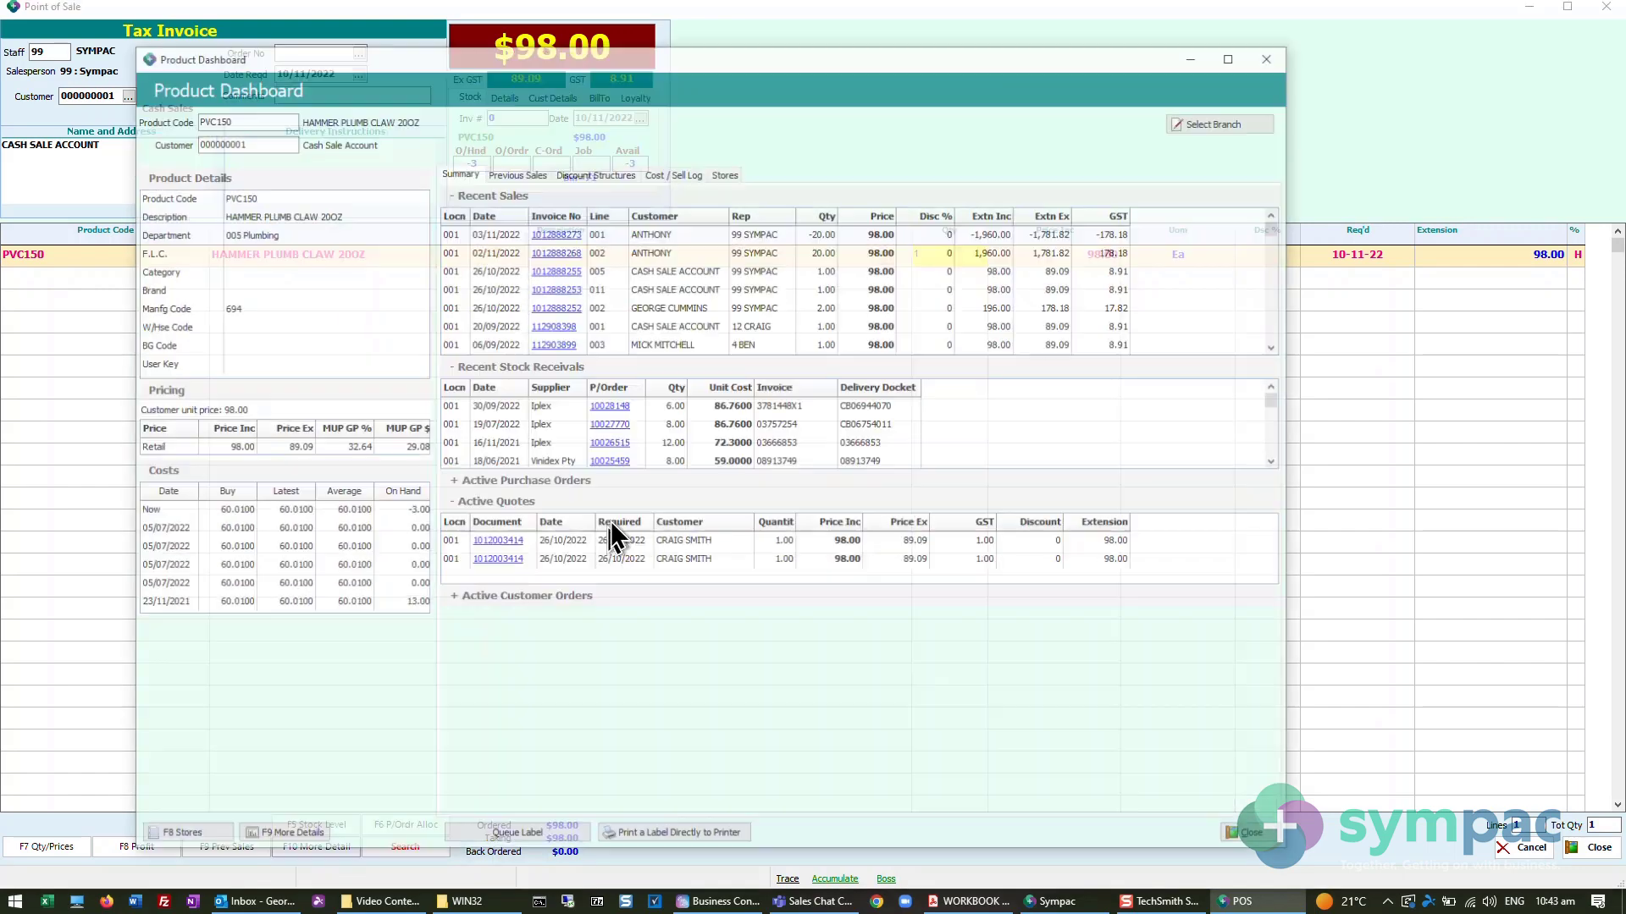
{"action": "left_click", "coordinate": [288, 839]}
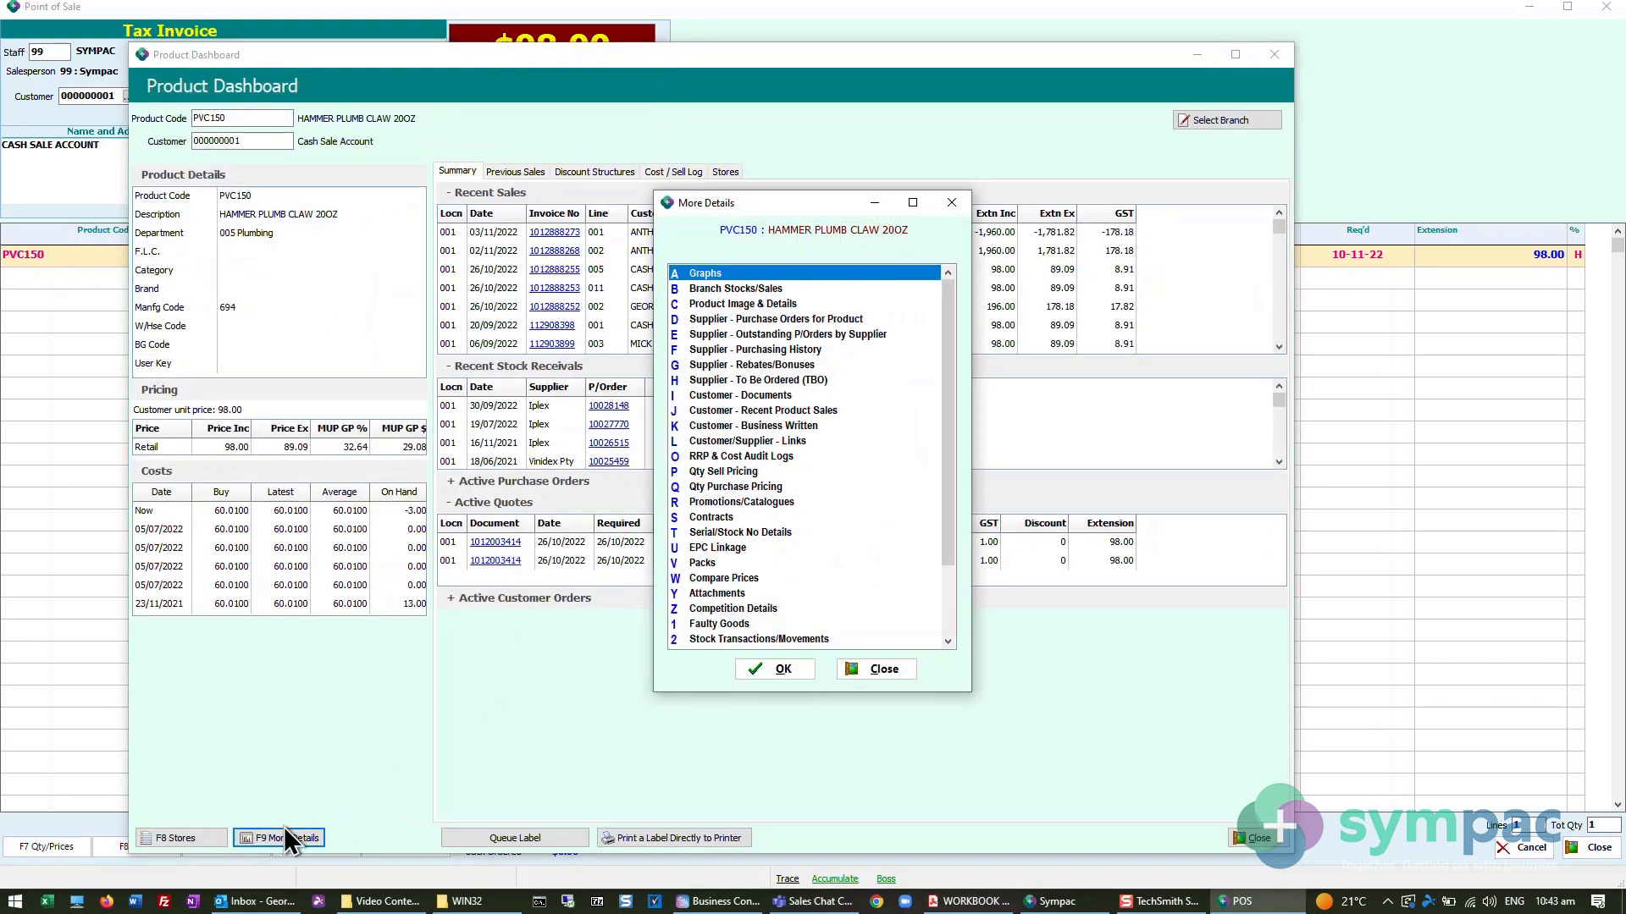
{"action": "left_click", "coordinate": [766, 381]}
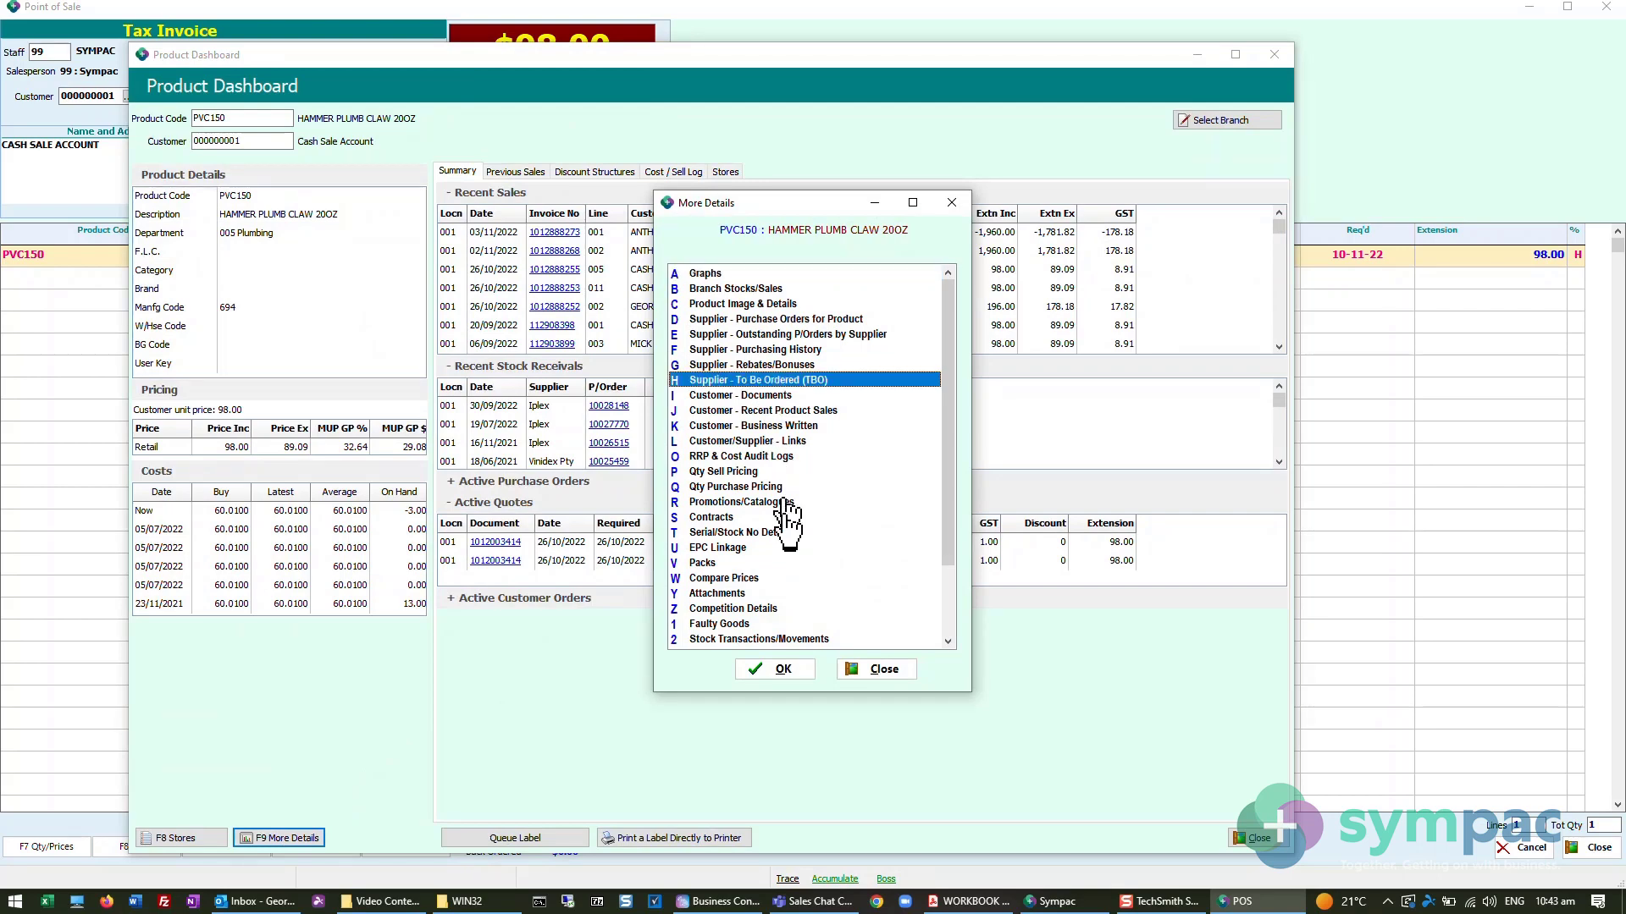
{"action": "left_click", "coordinate": [776, 669]}
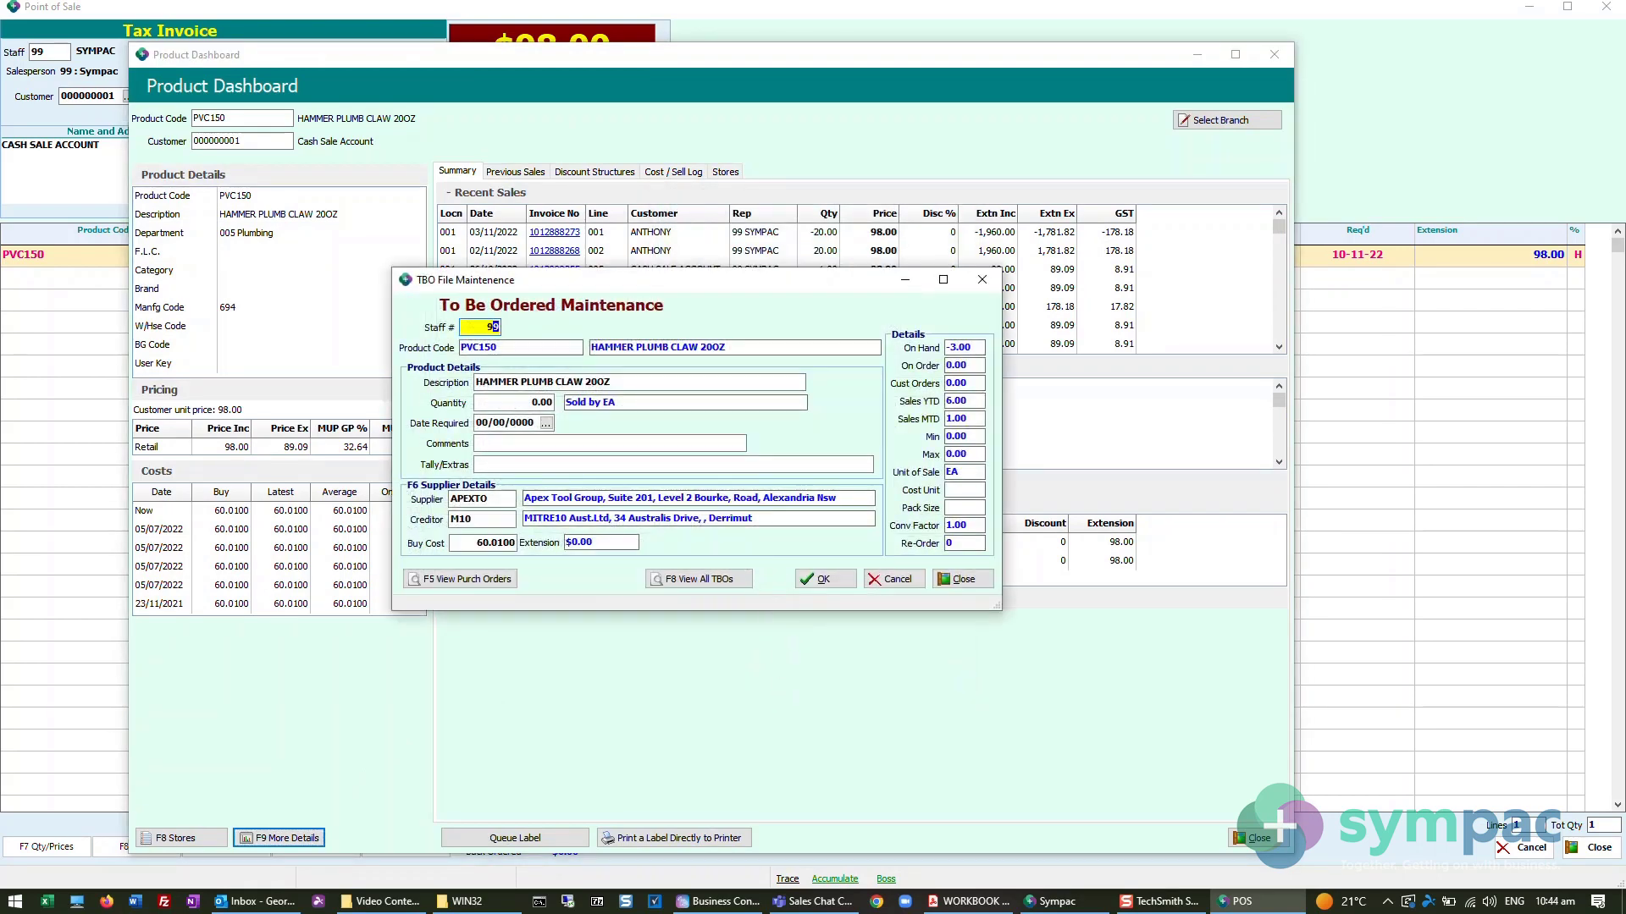
- Enter staff 99, quantity 2, no required date and a comment of STOCK plus the requester's first name, and save the TBO entry
{"action": "key", "text": "Return"}
{"action": "key", "text": "Return"}
{"action": "key", "text": "Return"}
{"action": "key", "text": "Return"}
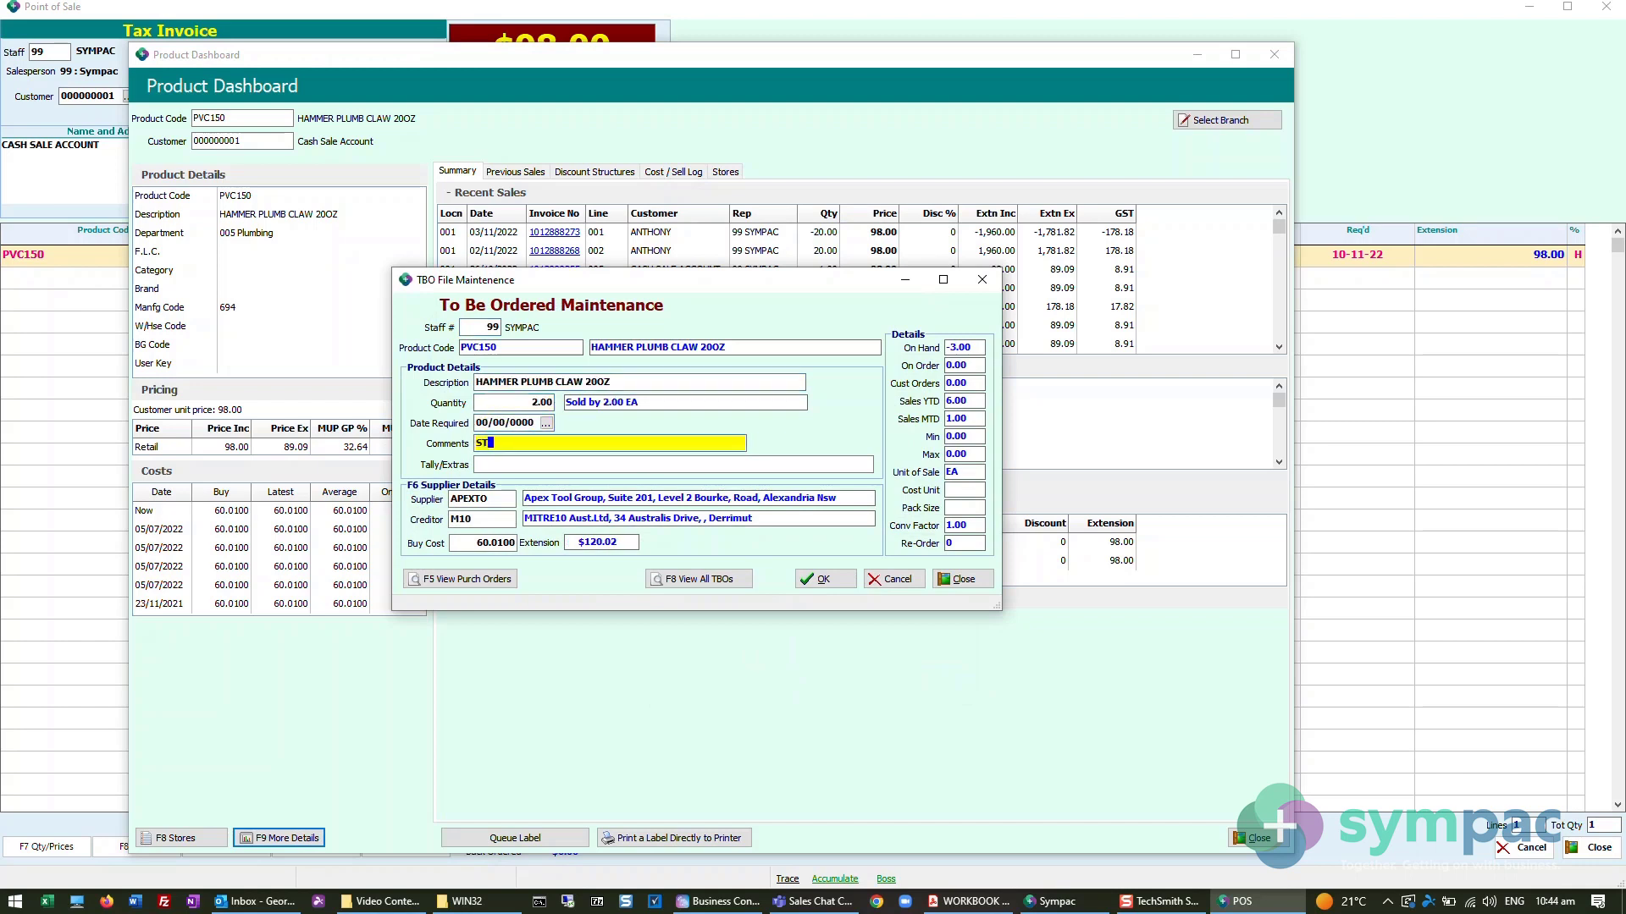
{"action": "type", "text": "STOCK G"}
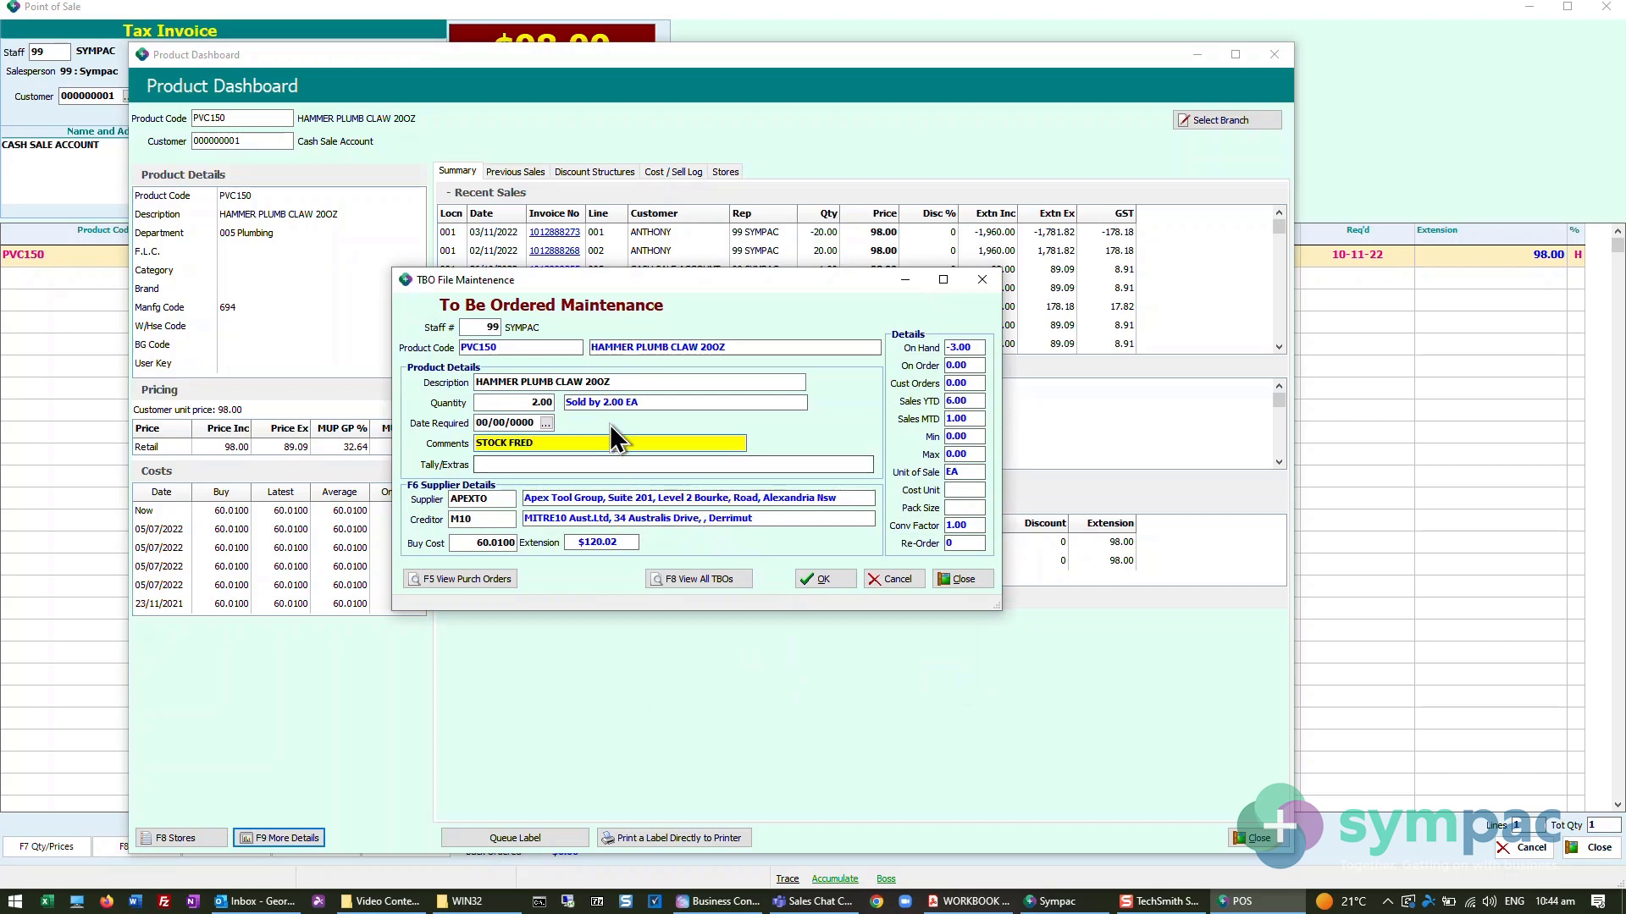
{"action": "left_click", "coordinate": [818, 581]}
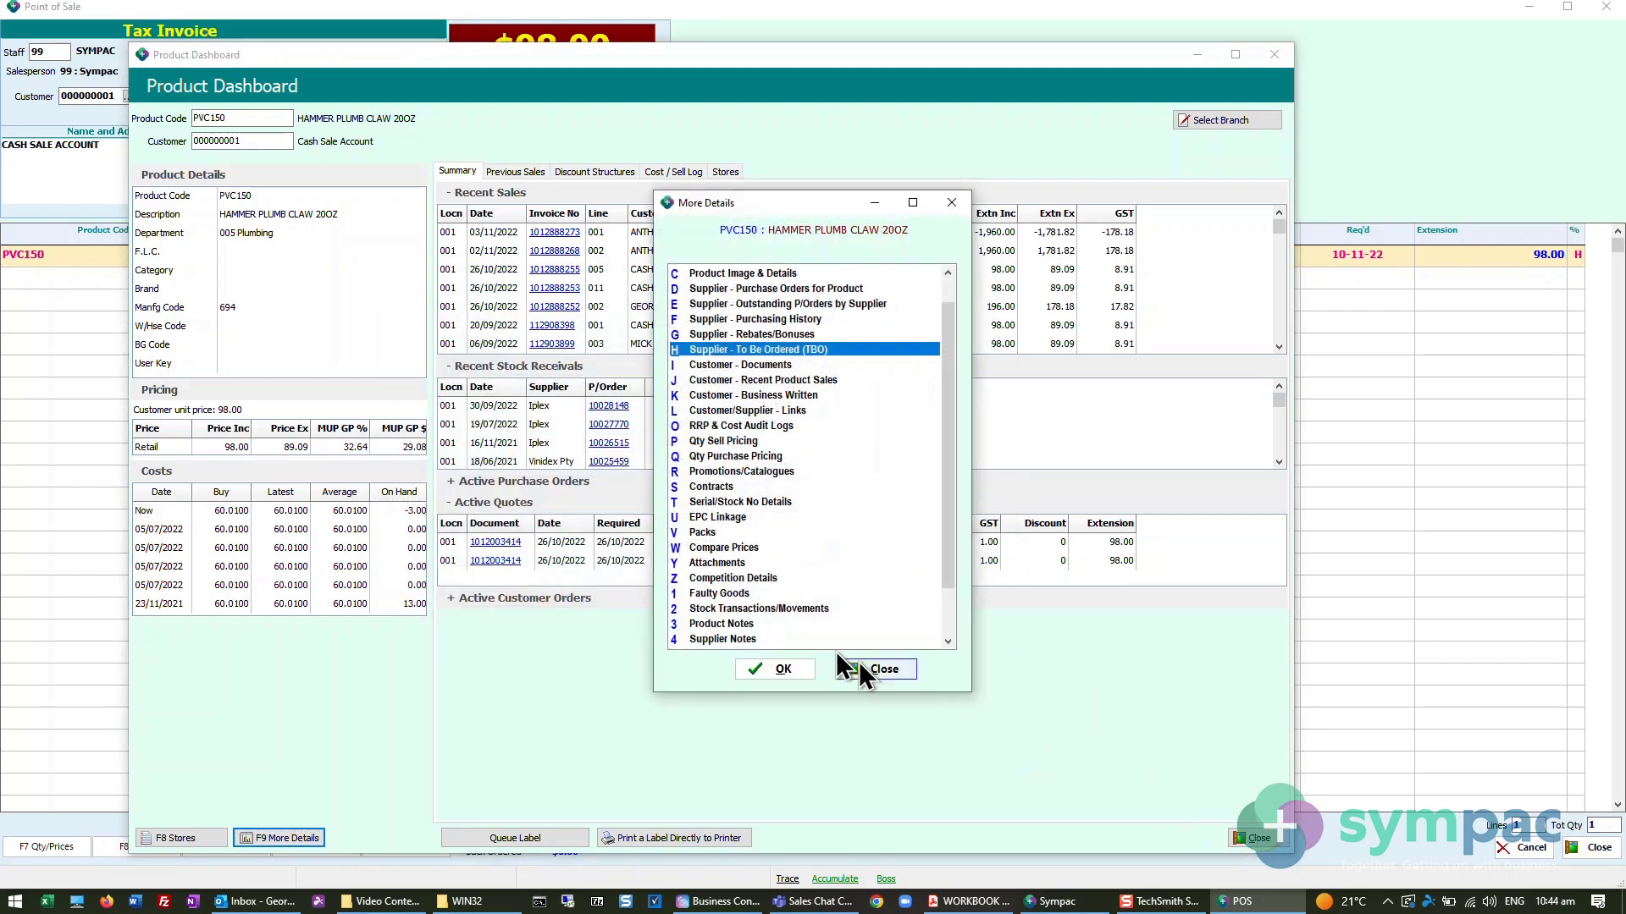
- Close the More Details options and the Product Dashboard of PVC150, returning to the invoice's empty product code line
{"action": "left_click", "coordinate": [865, 667]}
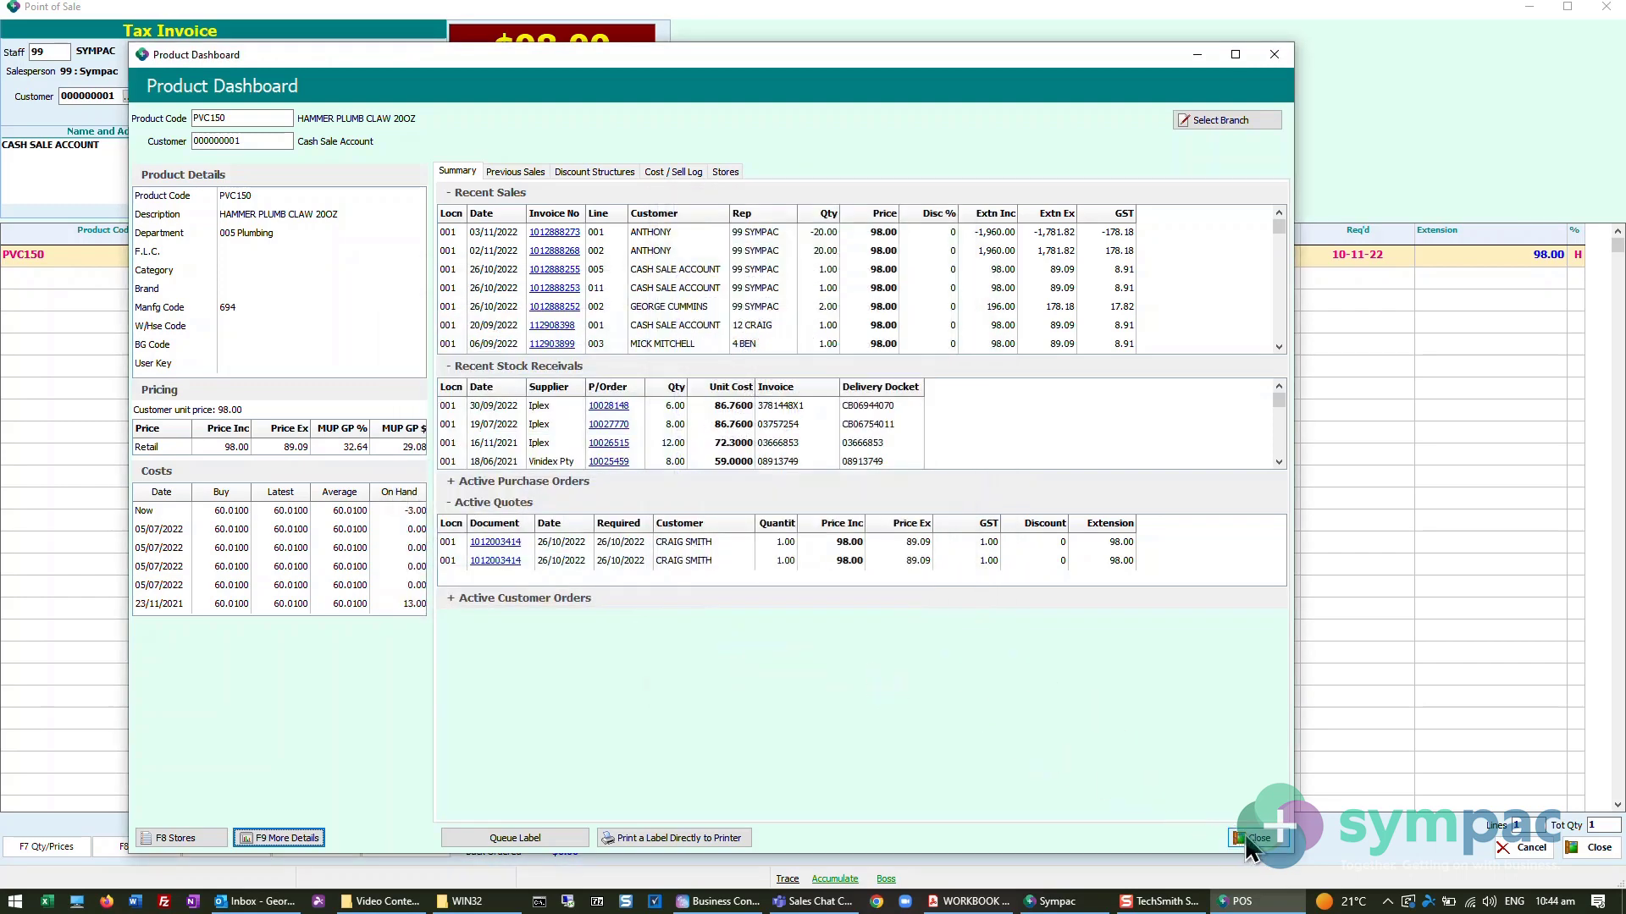
{"action": "left_click", "coordinate": [1246, 837]}
{"action": "left_click", "coordinate": [65, 279]}
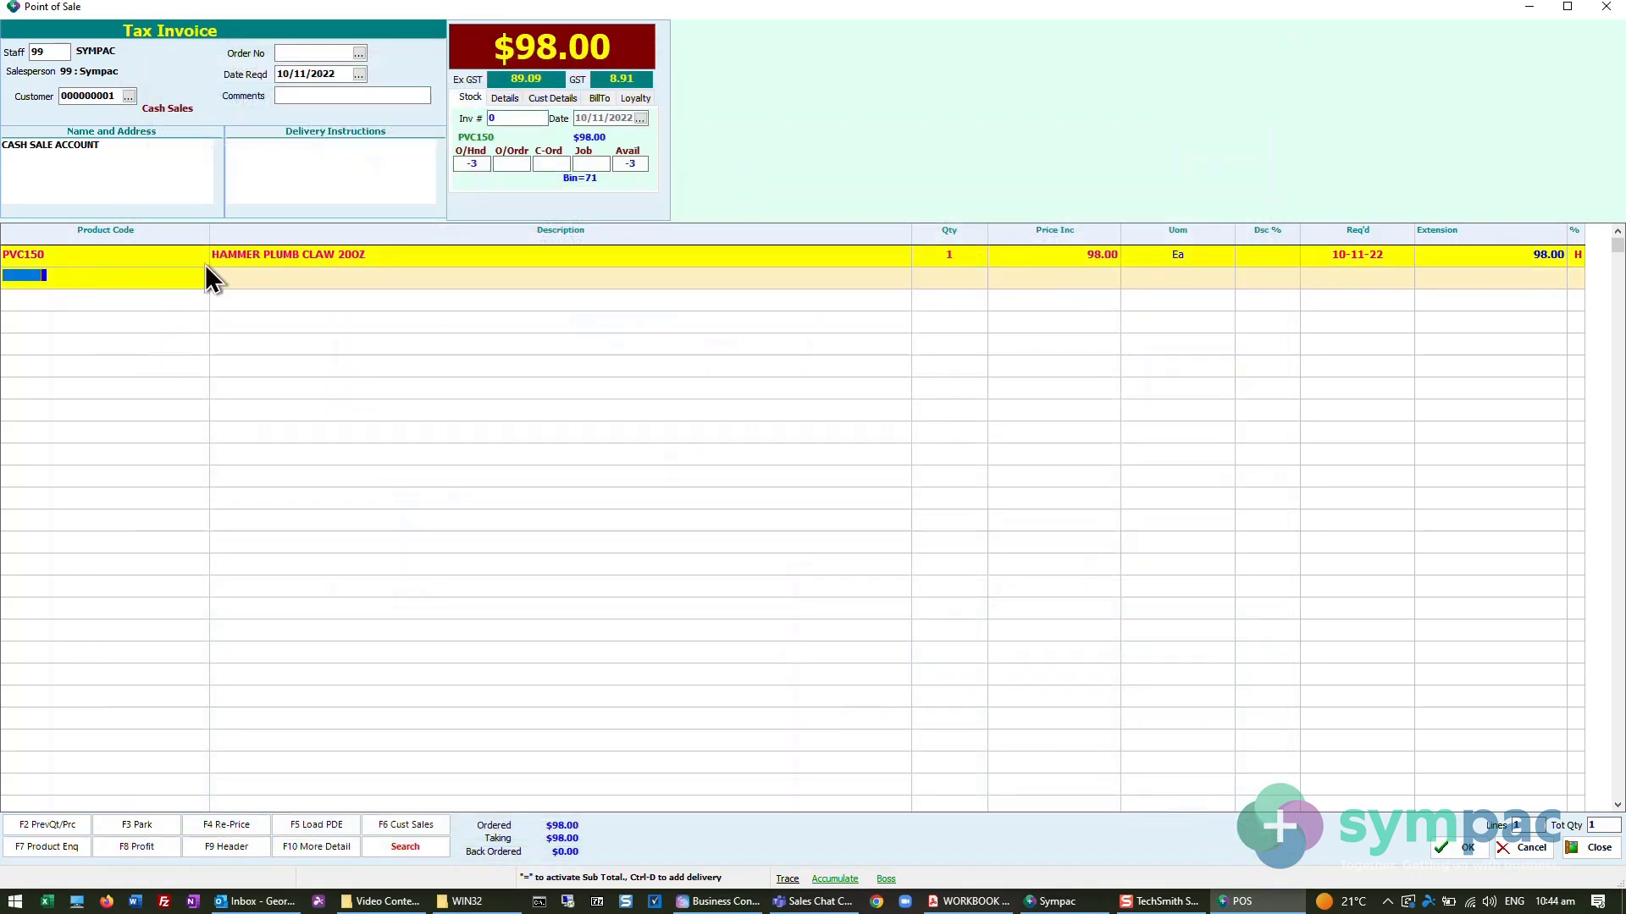
- Cancel the invoice's document details and exit Point of Sale
{"action": "key", "text": "Escape"}
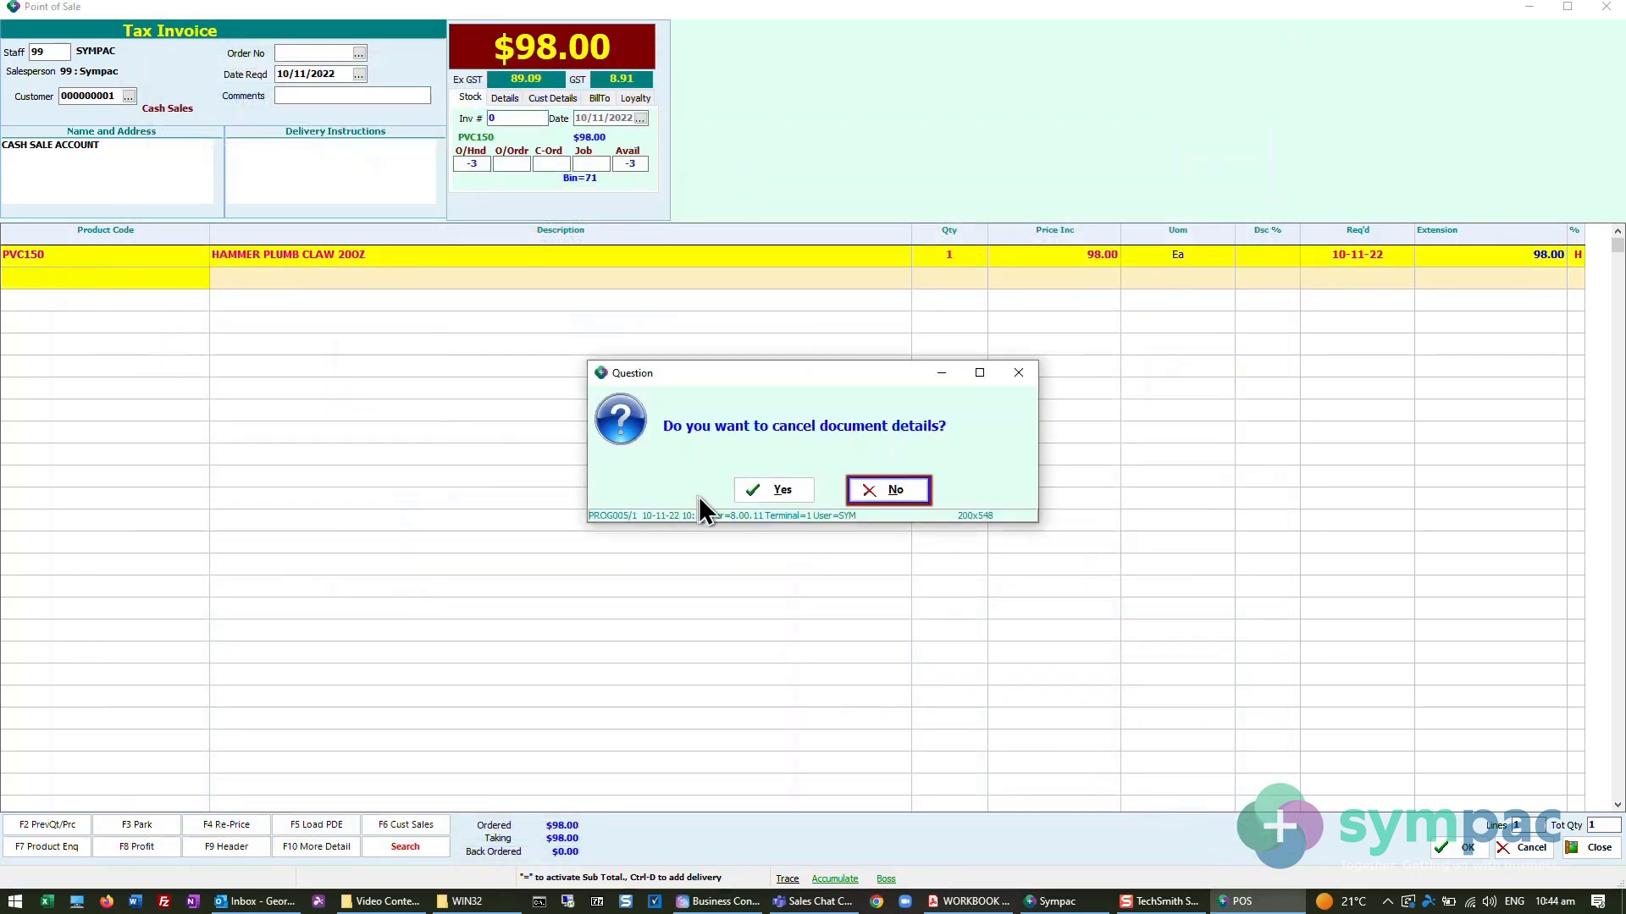
{"action": "left_click", "coordinate": [773, 490]}
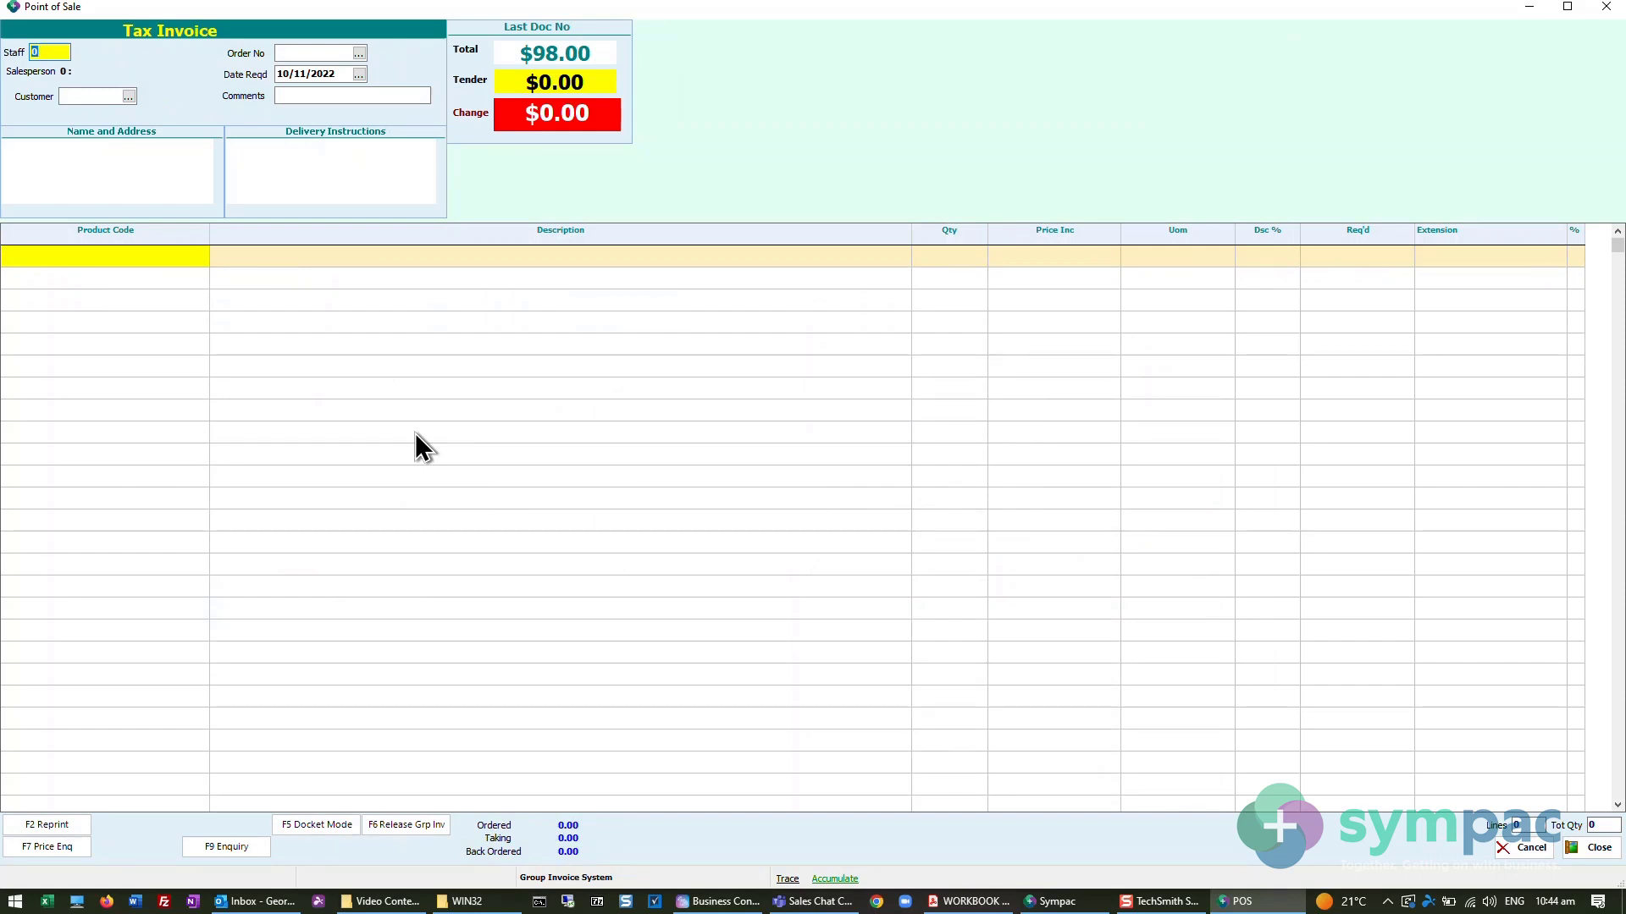
{"action": "left_click", "coordinate": [1592, 847]}
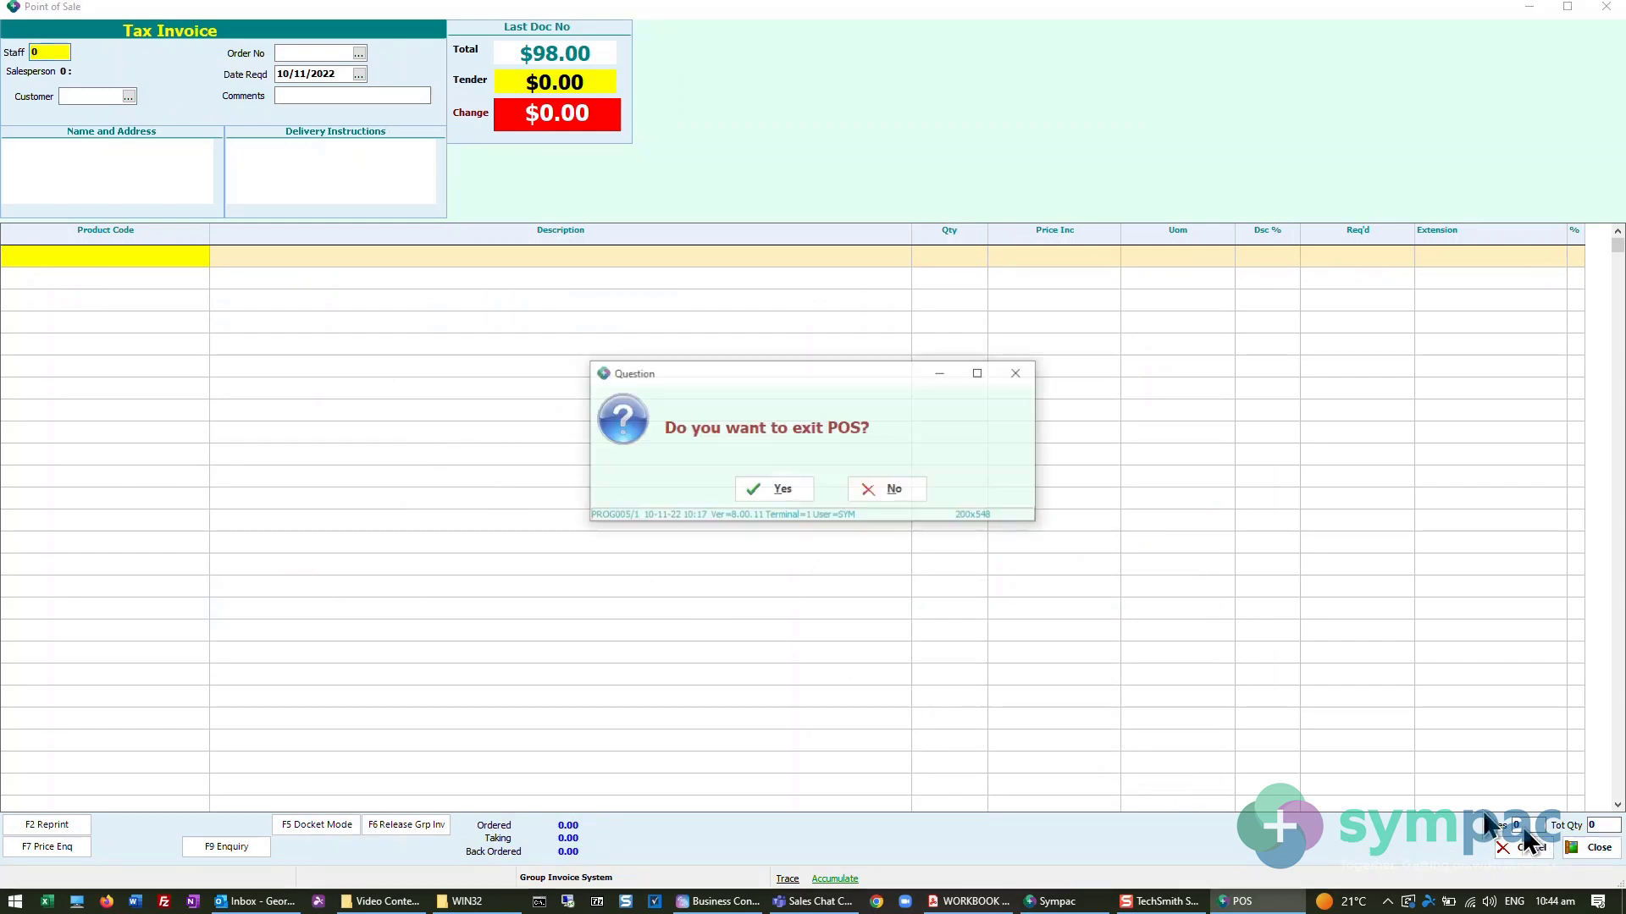
{"action": "left_click", "coordinate": [784, 495]}
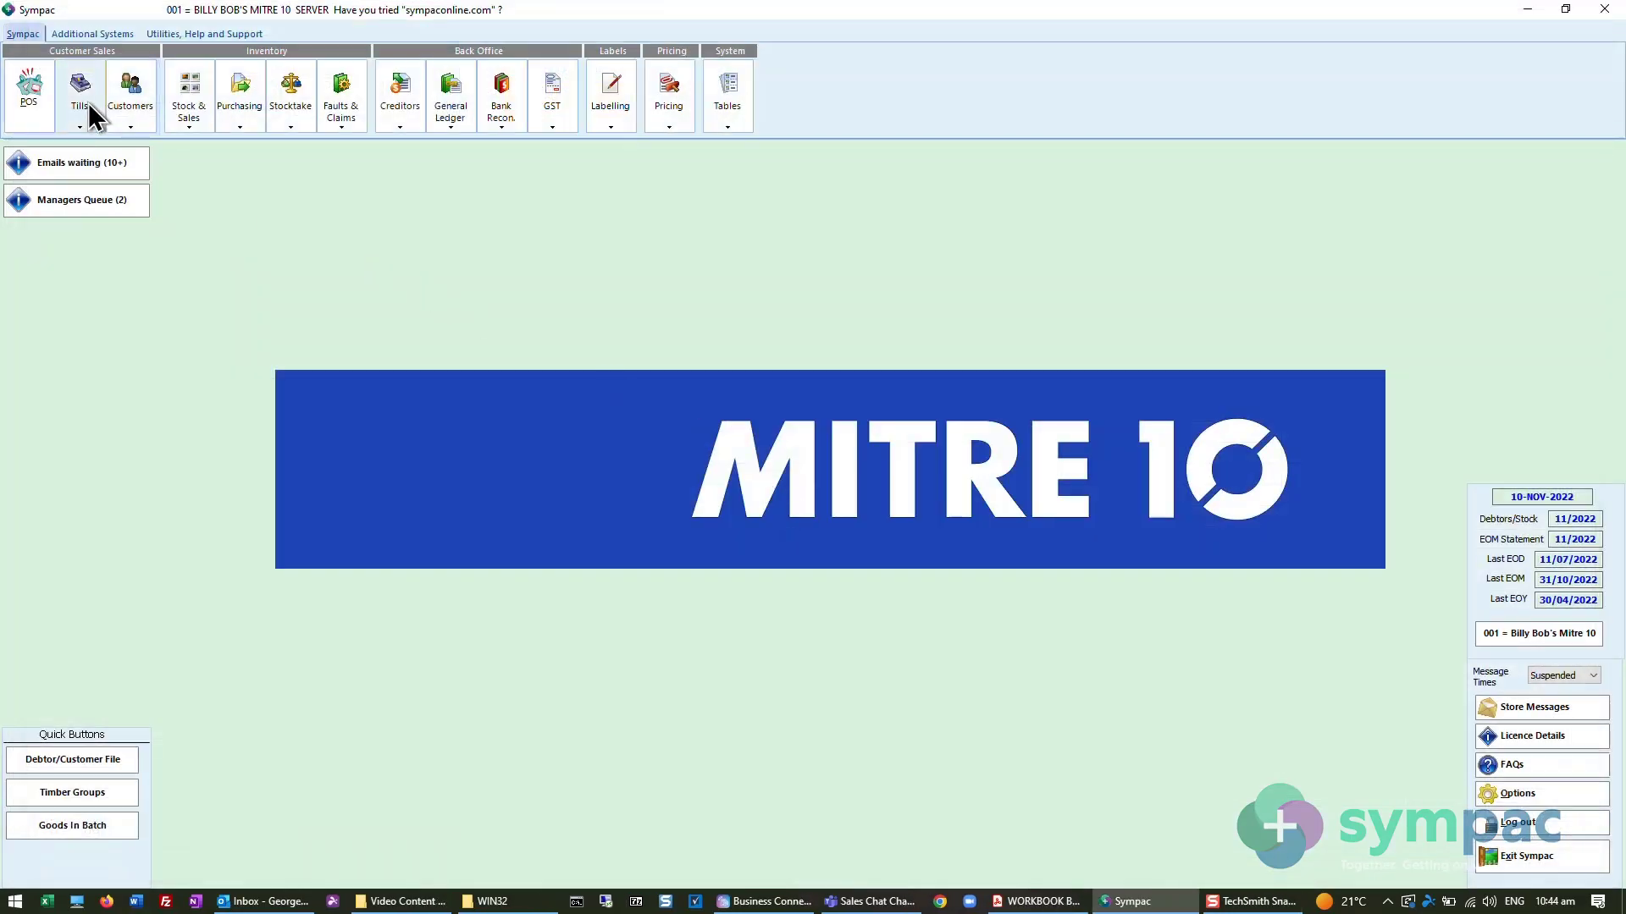
- Open Product Alter, search for HAMMER CLAW, and load the record of HAMMER CLAW FIBREGLASS 570G, 27455
{"action": "left_click", "coordinate": [197, 116]}
{"action": "mouse_move", "coordinate": [231, 142]}
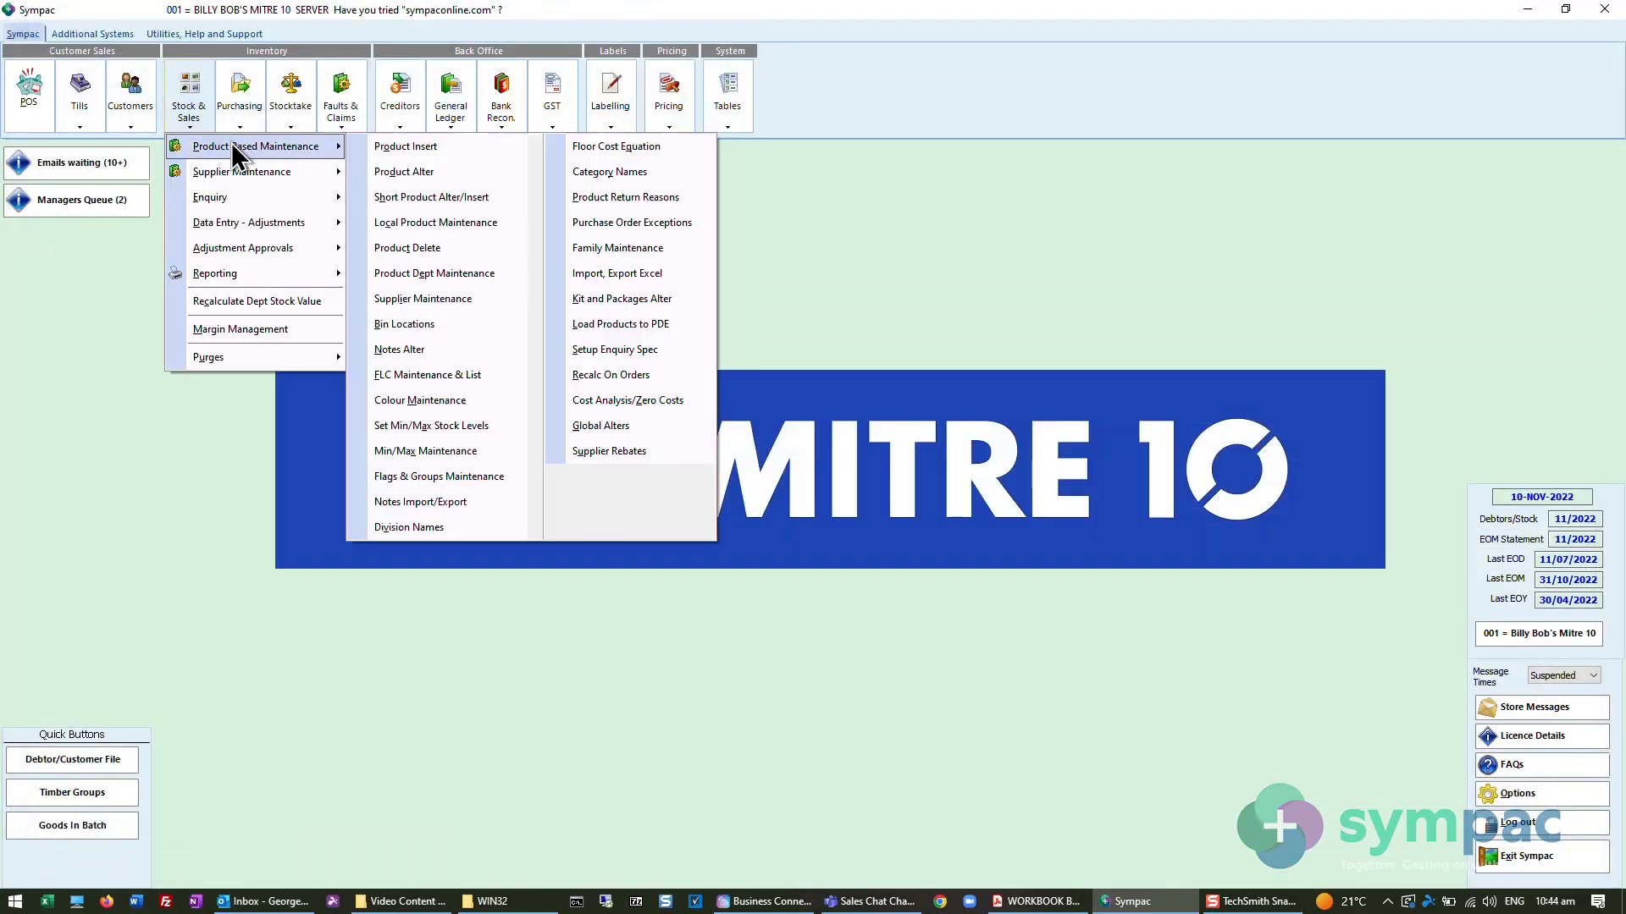
{"action": "left_click", "coordinate": [408, 172]}
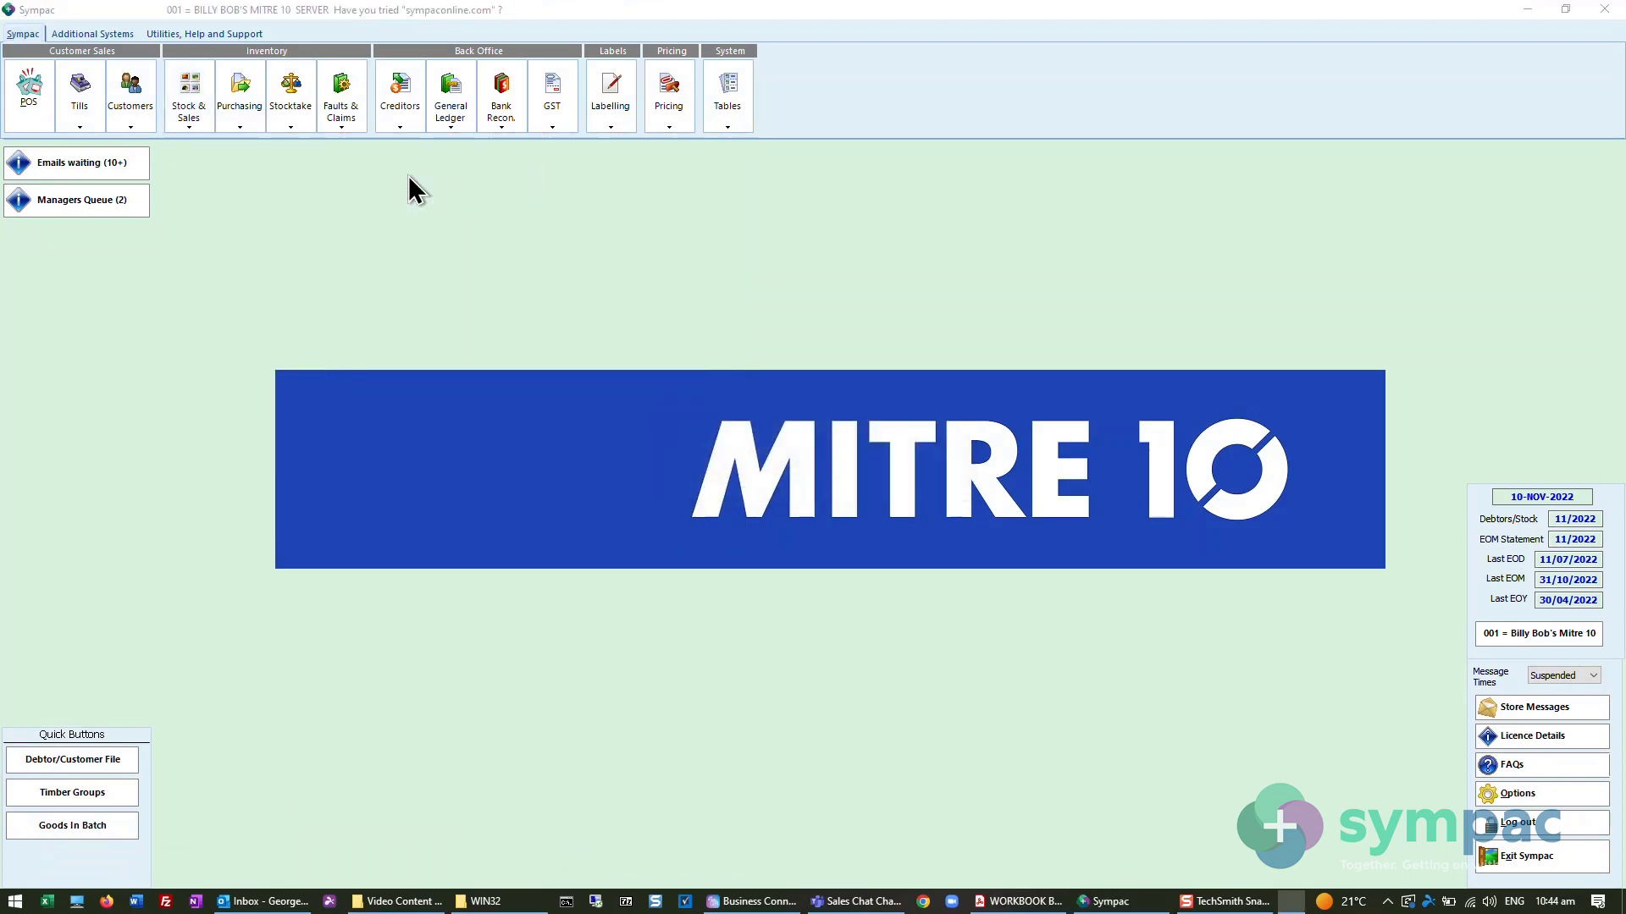
{"action": "type", "text": "HA"}
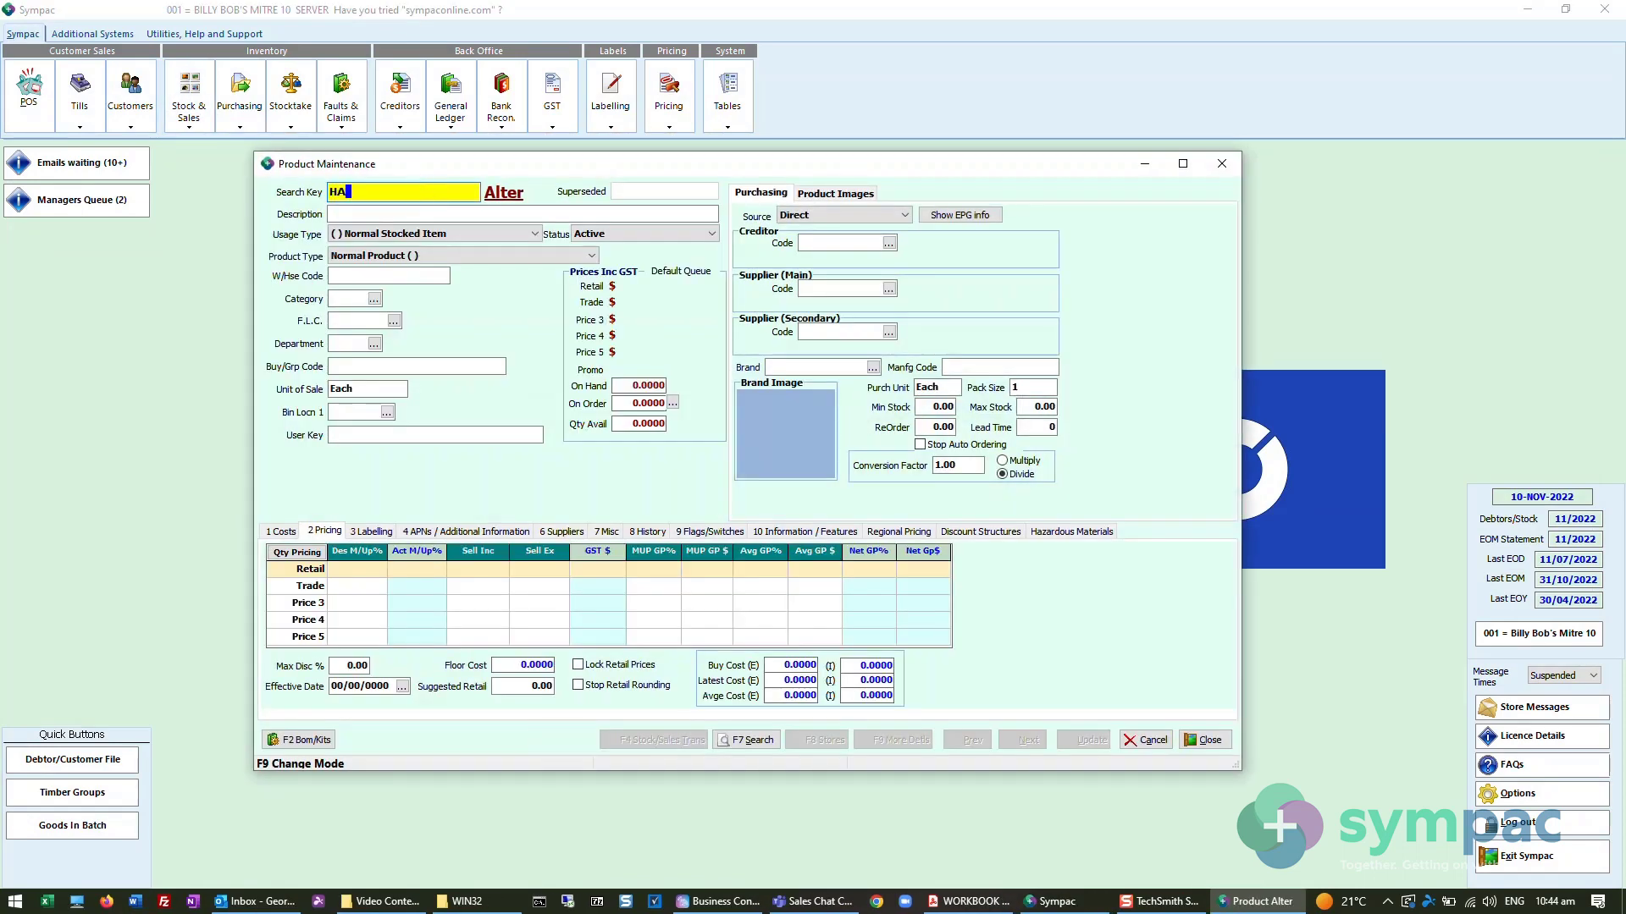
{"action": "type", "text": "MMER CLAW"}
{"action": "key", "text": "Return"}
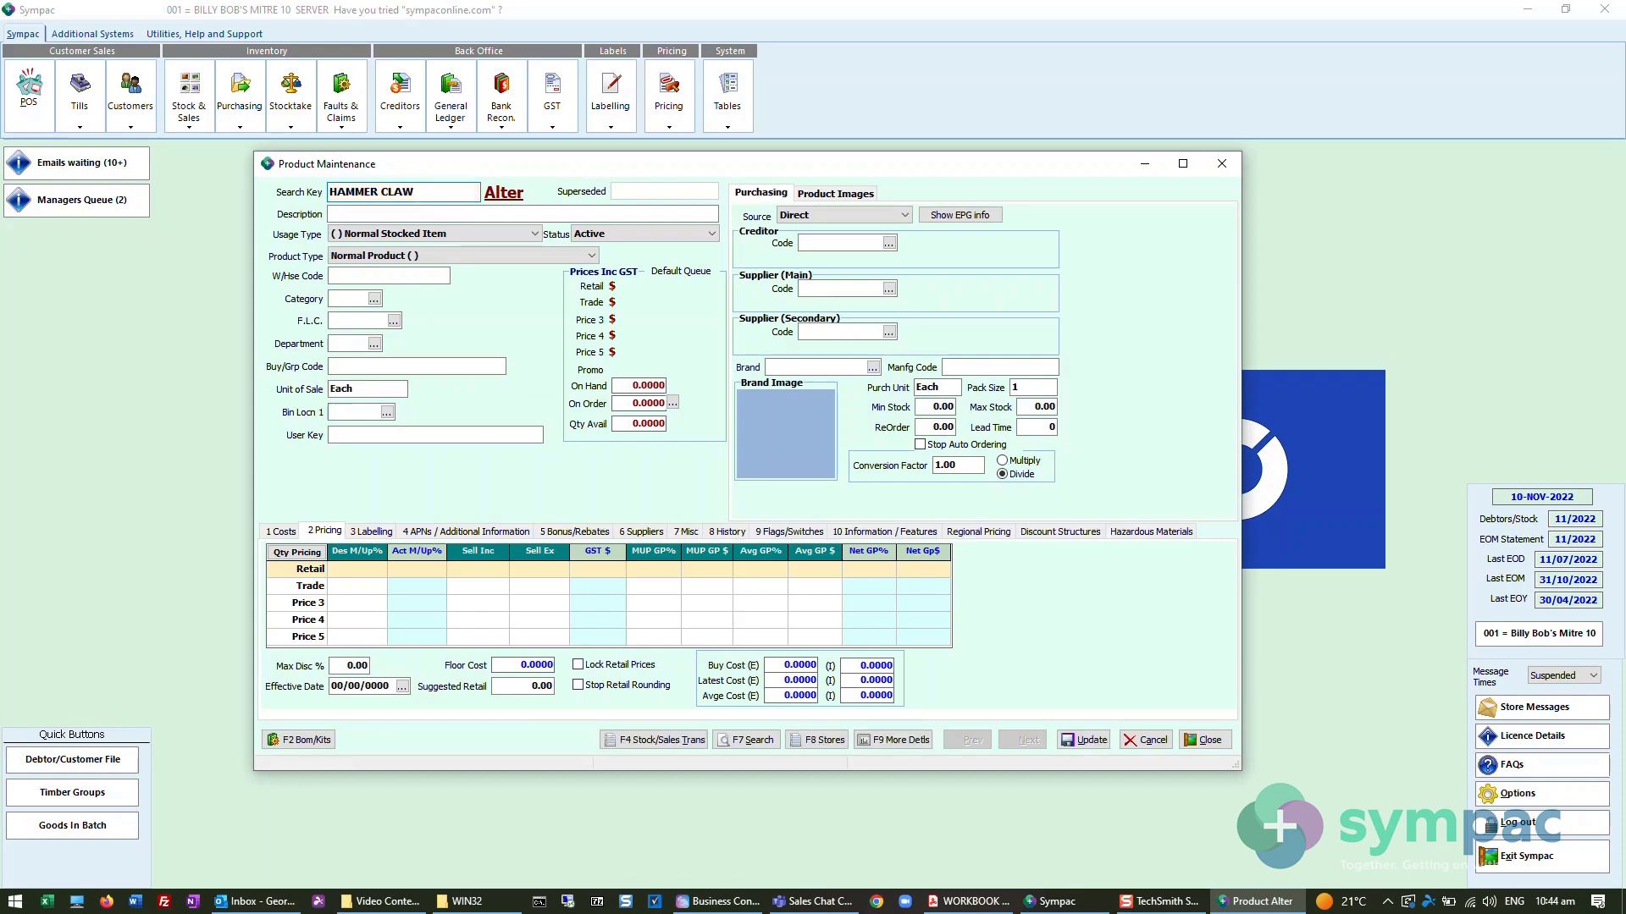
{"action": "left_click", "coordinate": [501, 310]}
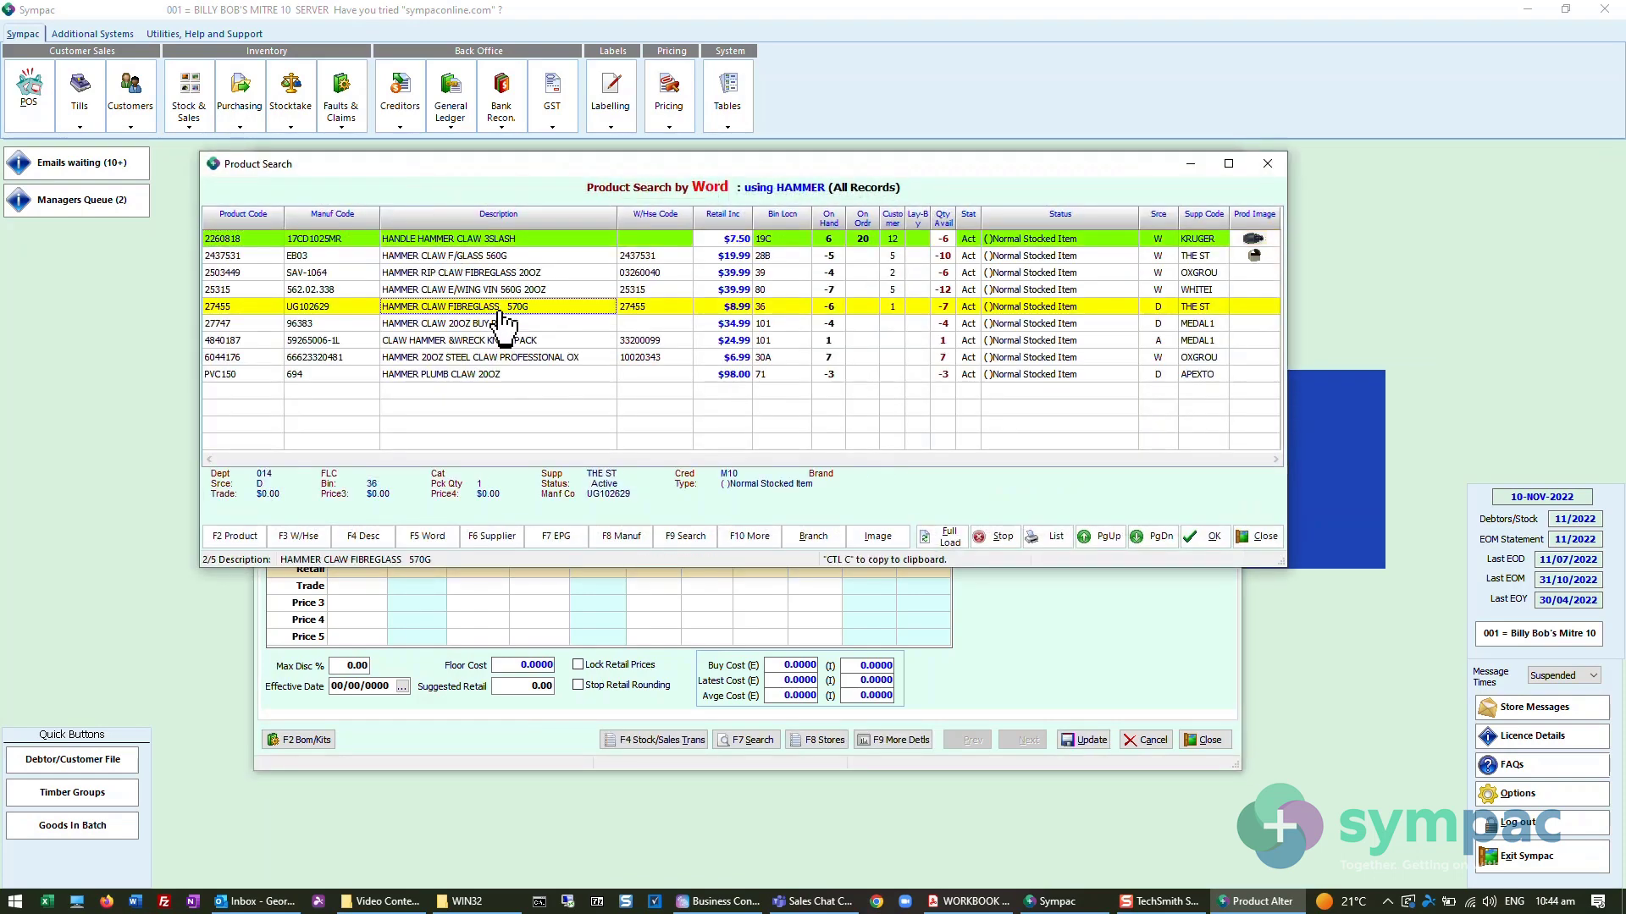
{"action": "left_click", "coordinate": [1189, 536]}
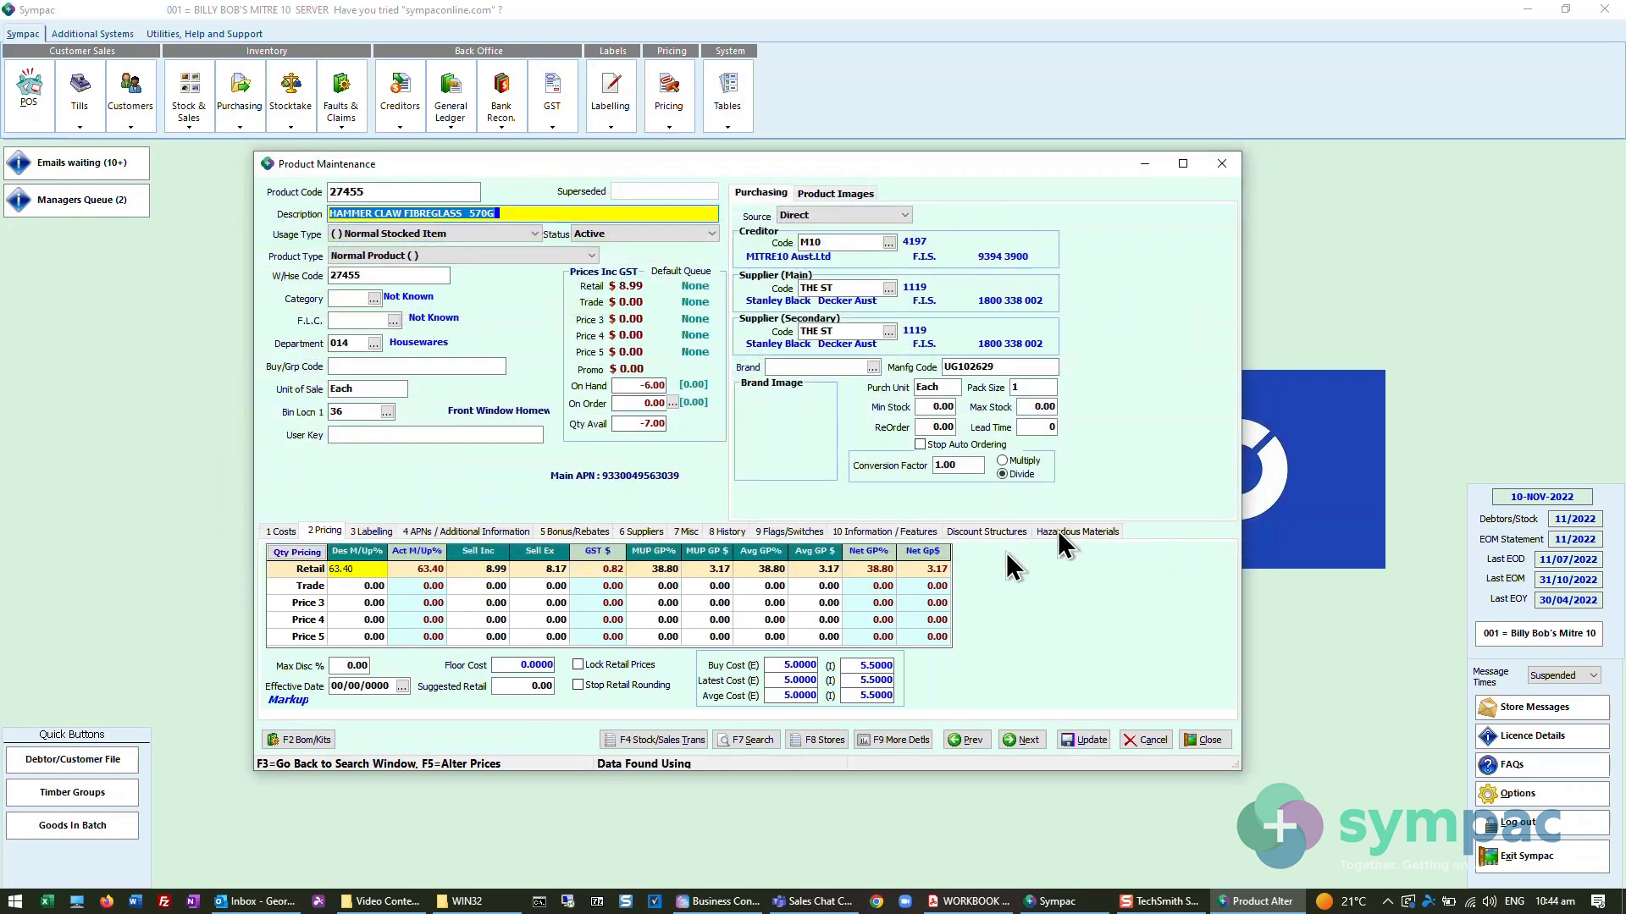
- Examine the Supplier - To Be Ordered (TBO) option in More Details for product 27455, and close the dashboard and Product Maintenance
{"action": "left_click", "coordinate": [882, 740]}
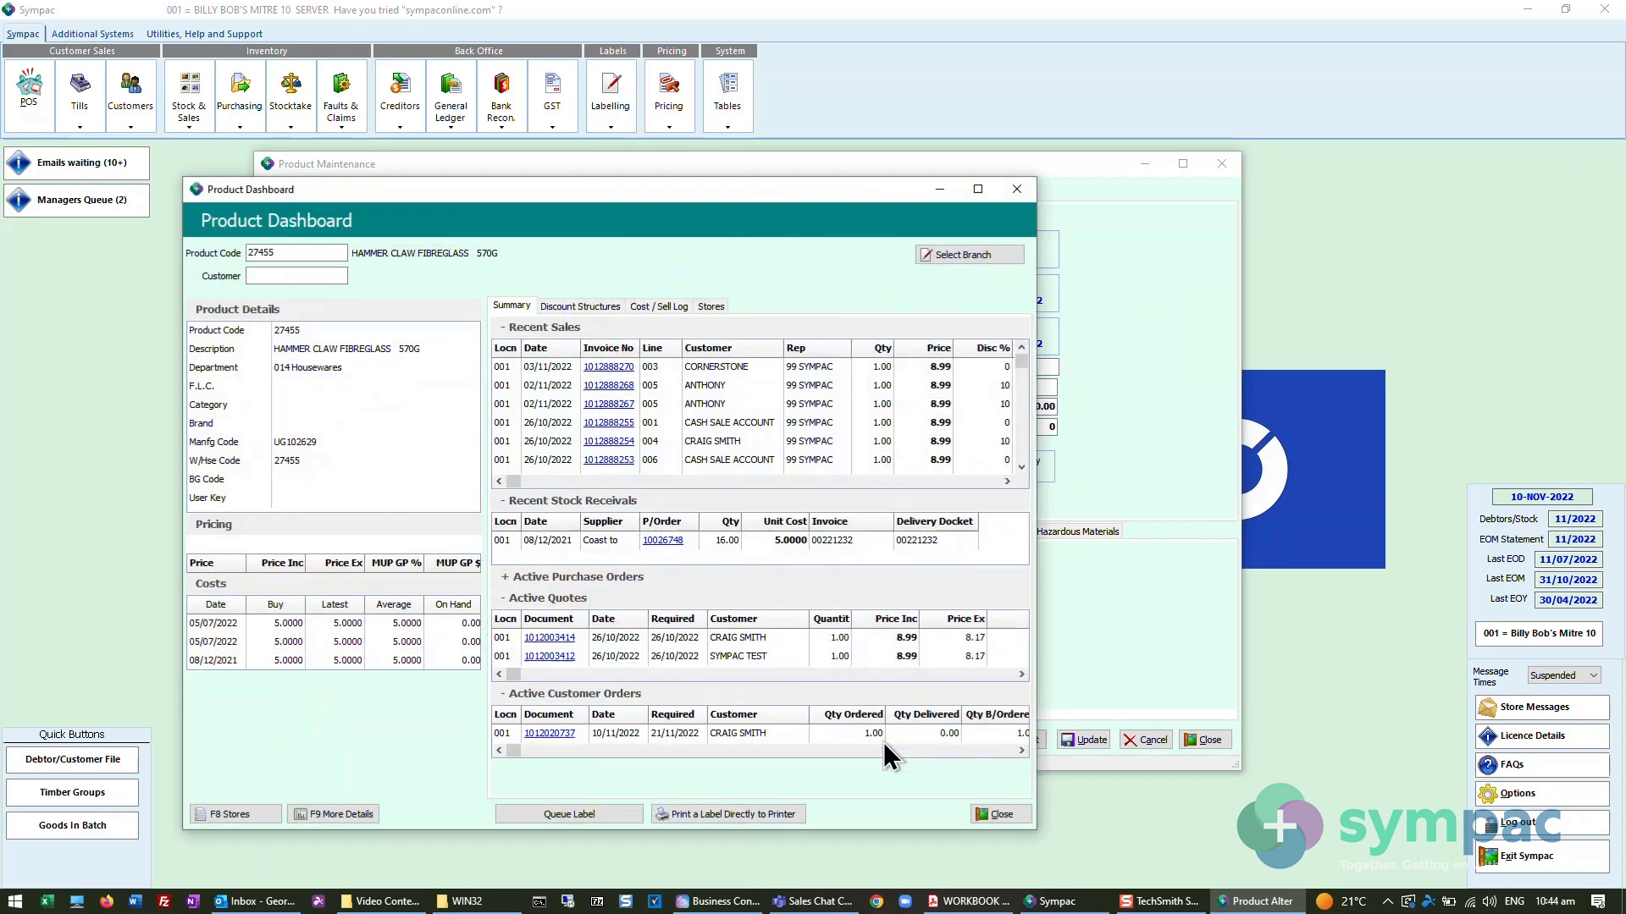
{"action": "left_click", "coordinate": [337, 814]}
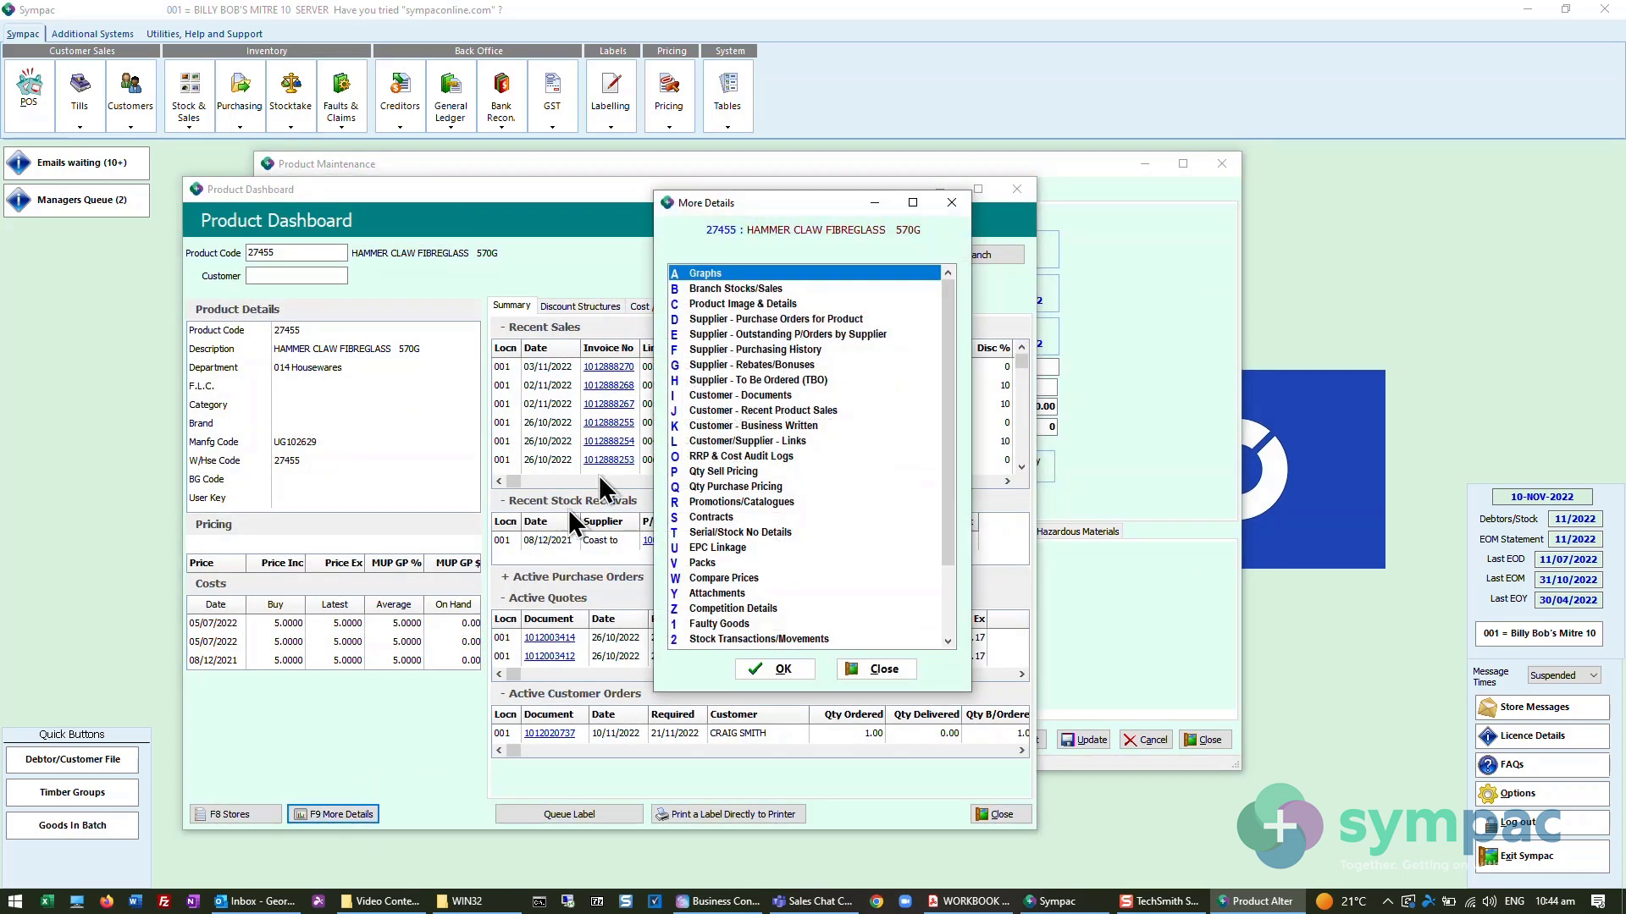
{"action": "left_click", "coordinate": [741, 382]}
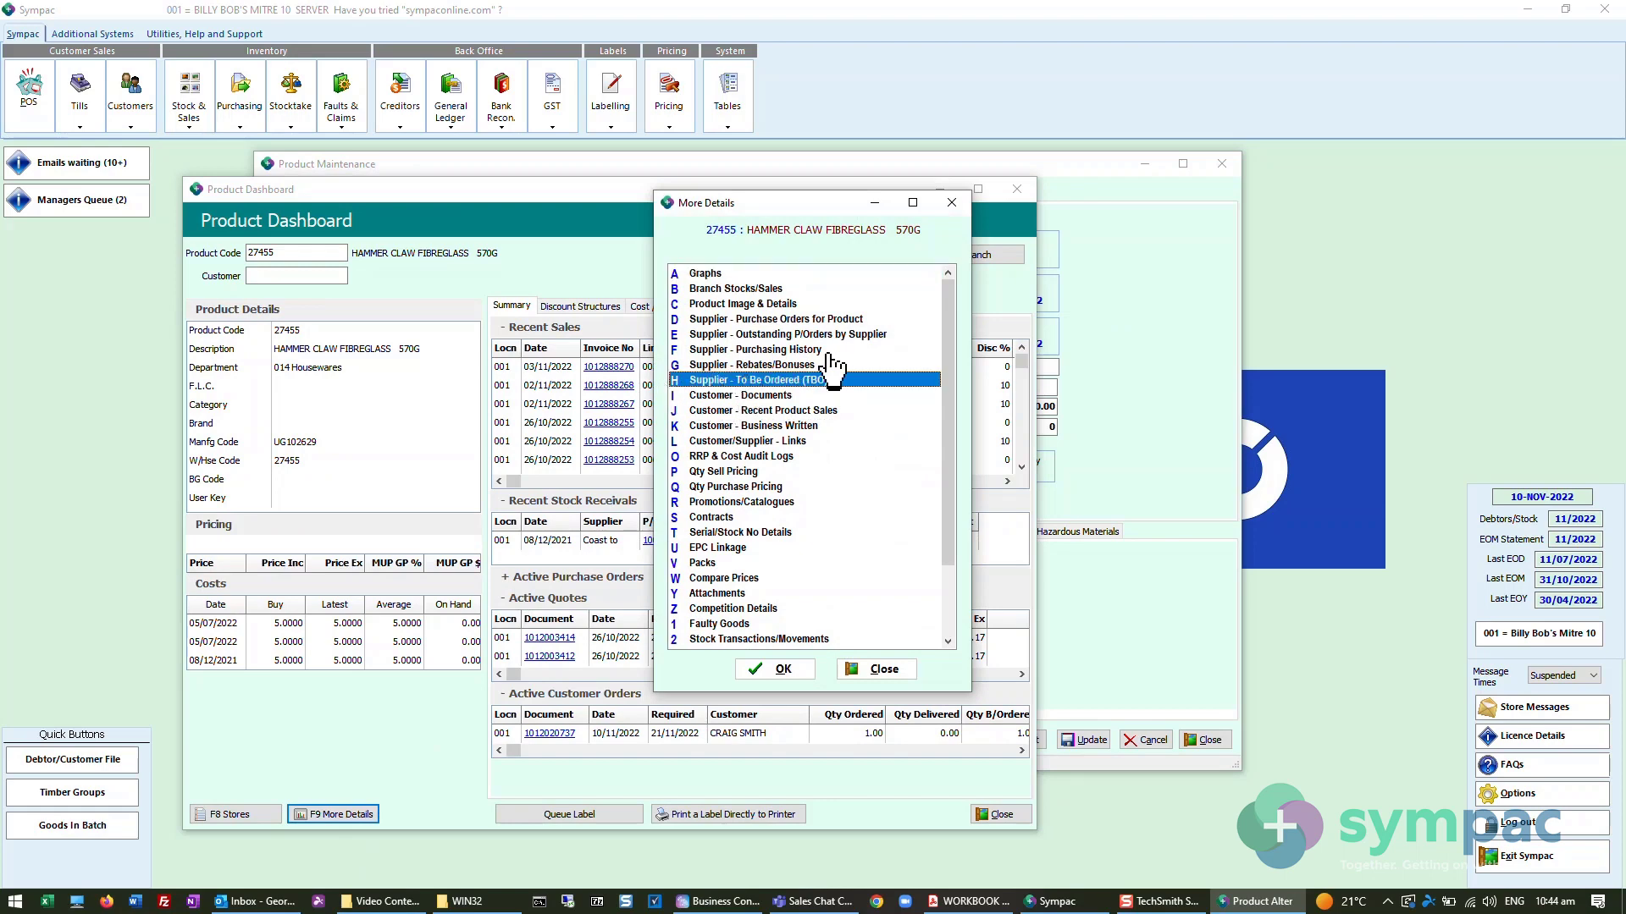
{"action": "left_click", "coordinate": [871, 669]}
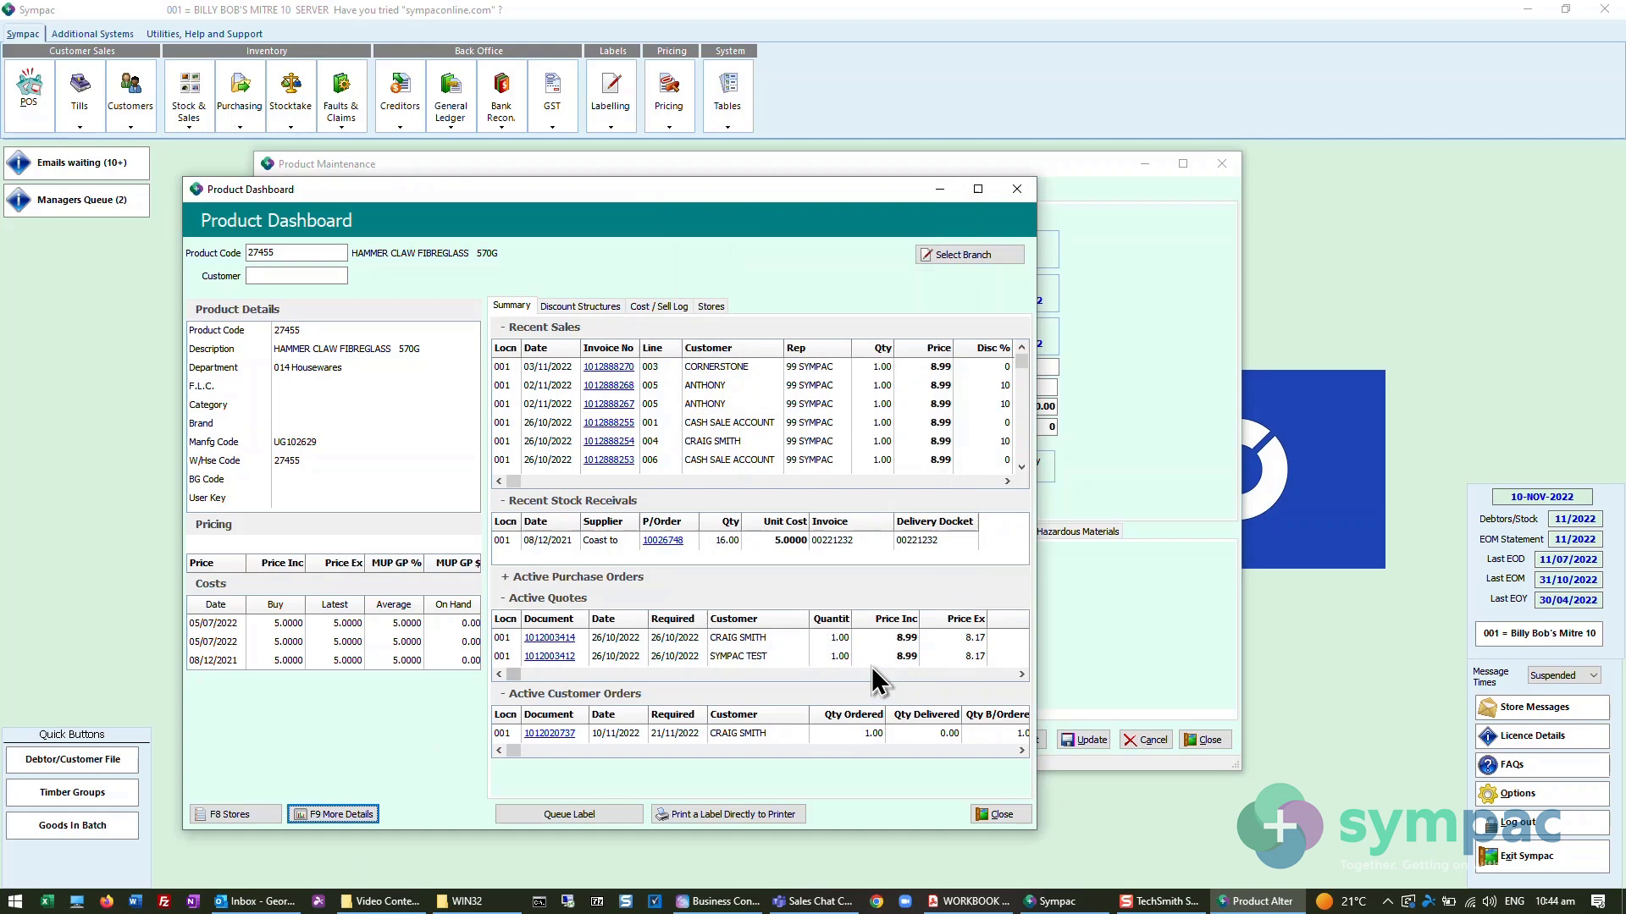
{"action": "left_click", "coordinate": [998, 816]}
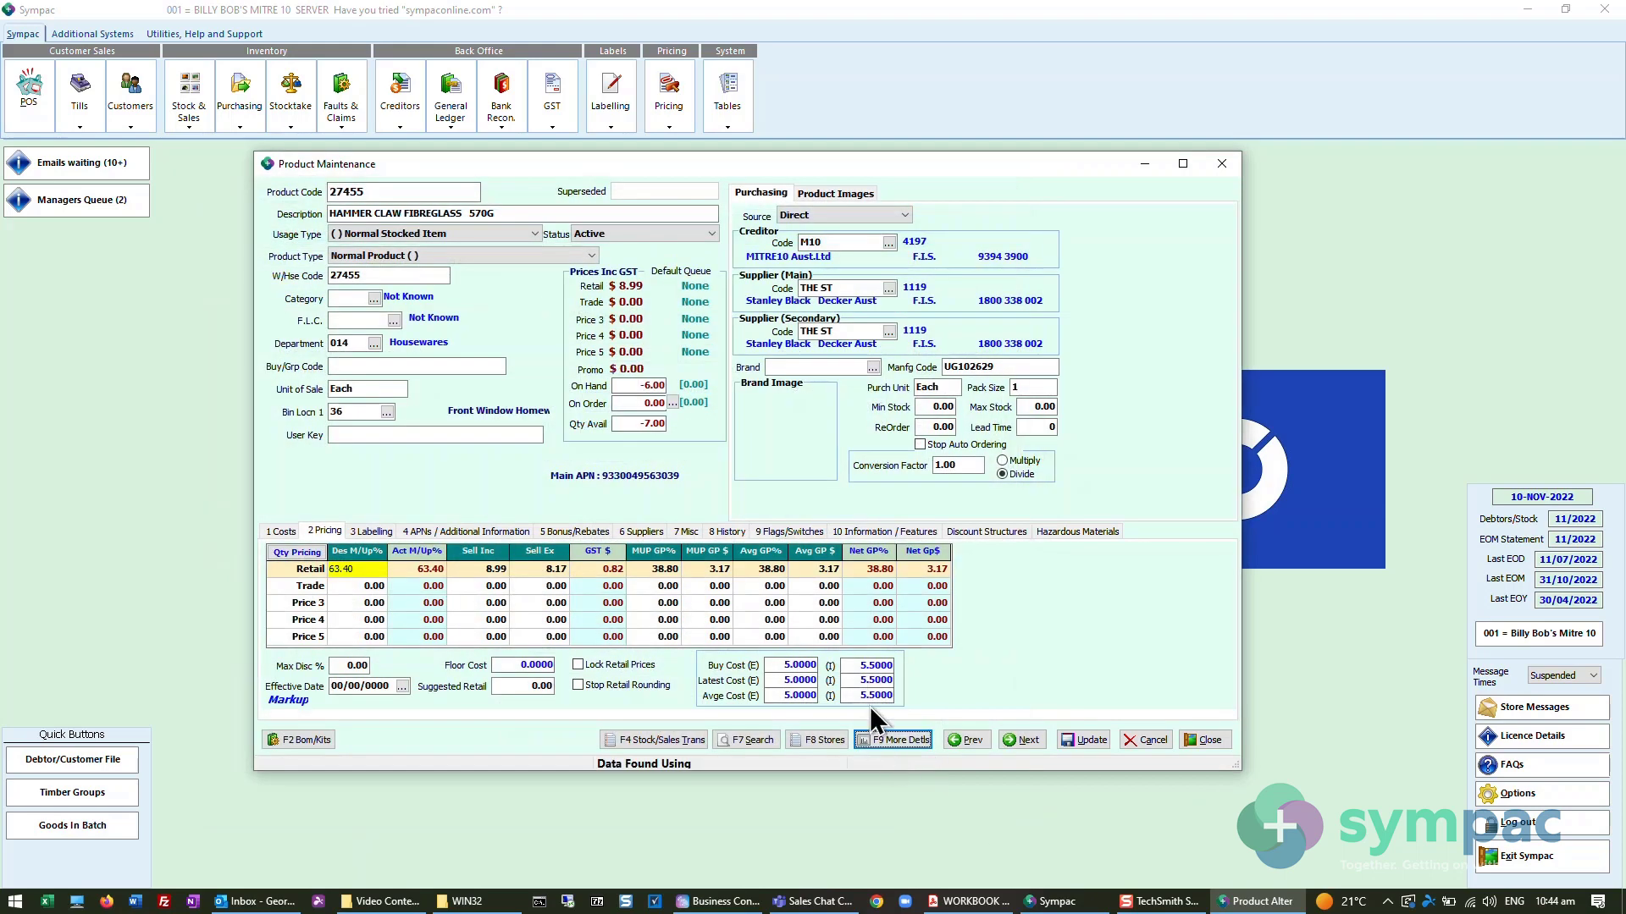
{"action": "left_click", "coordinate": [1203, 740]}
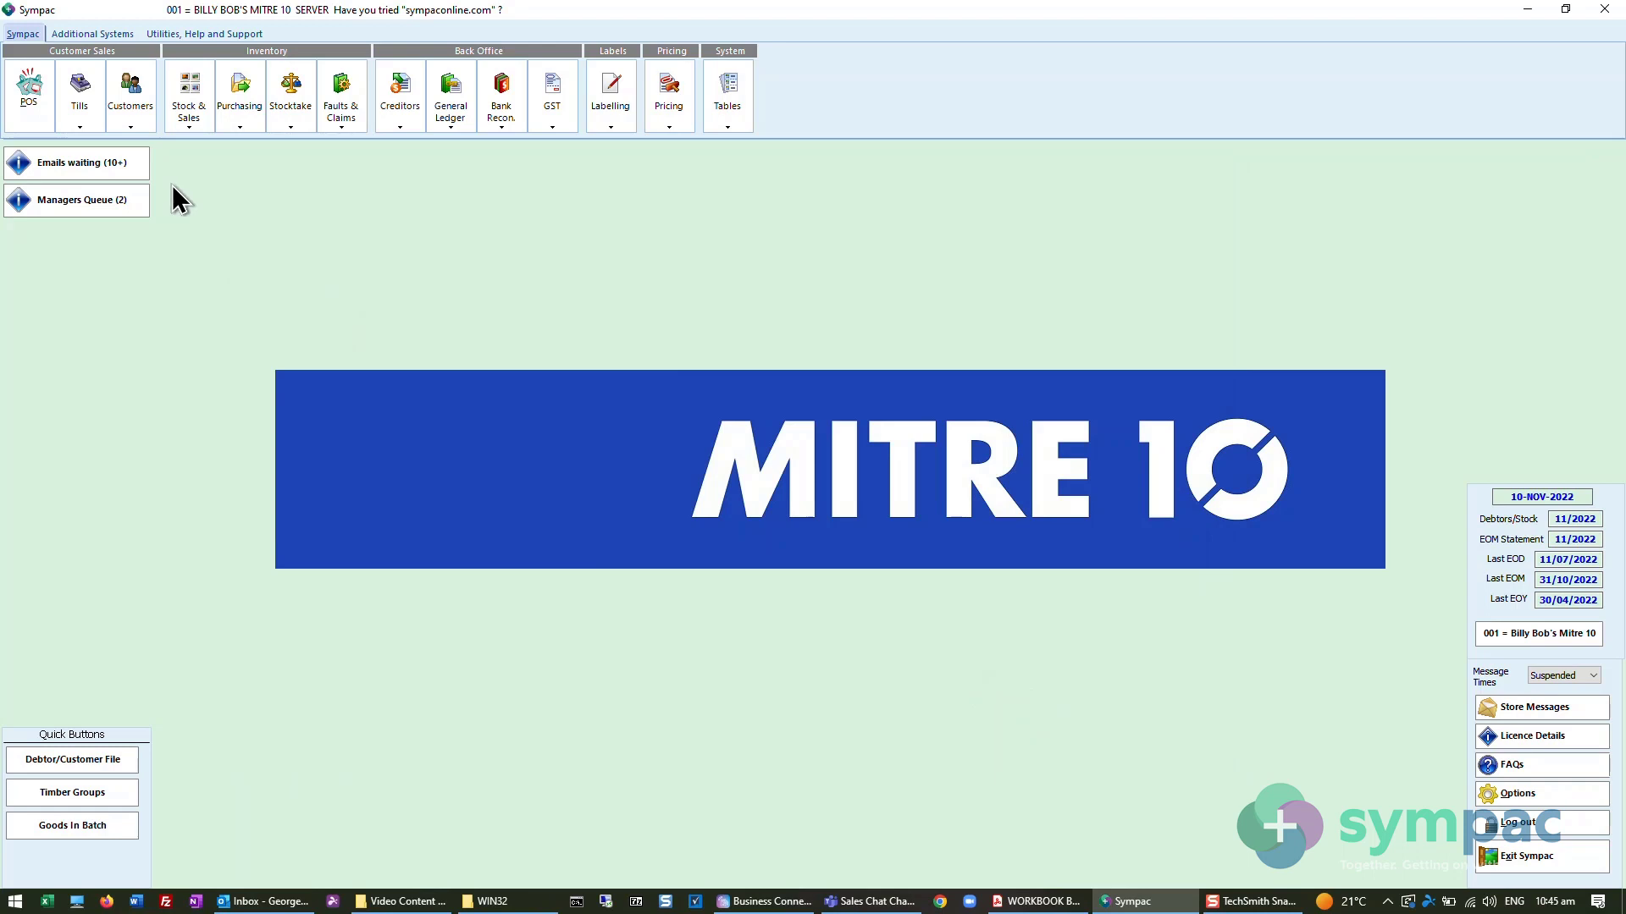
- Open the Stock Replenishment Report, examine its TBO update options, and close the report without running it
{"action": "left_click", "coordinate": [235, 125]}
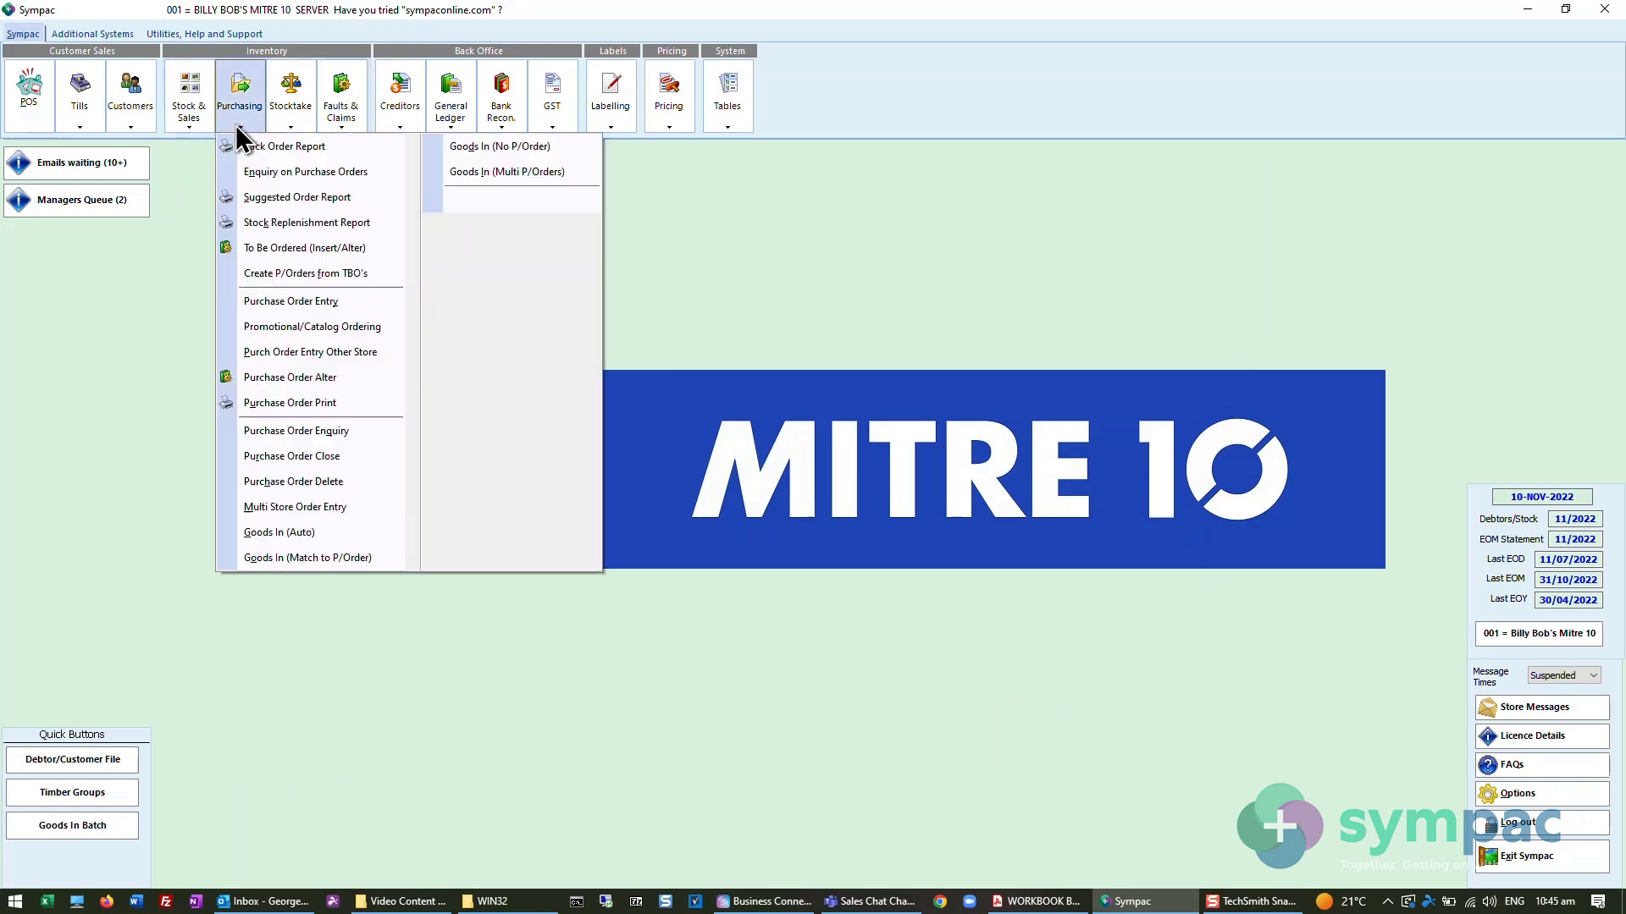
{"action": "left_click", "coordinate": [281, 223]}
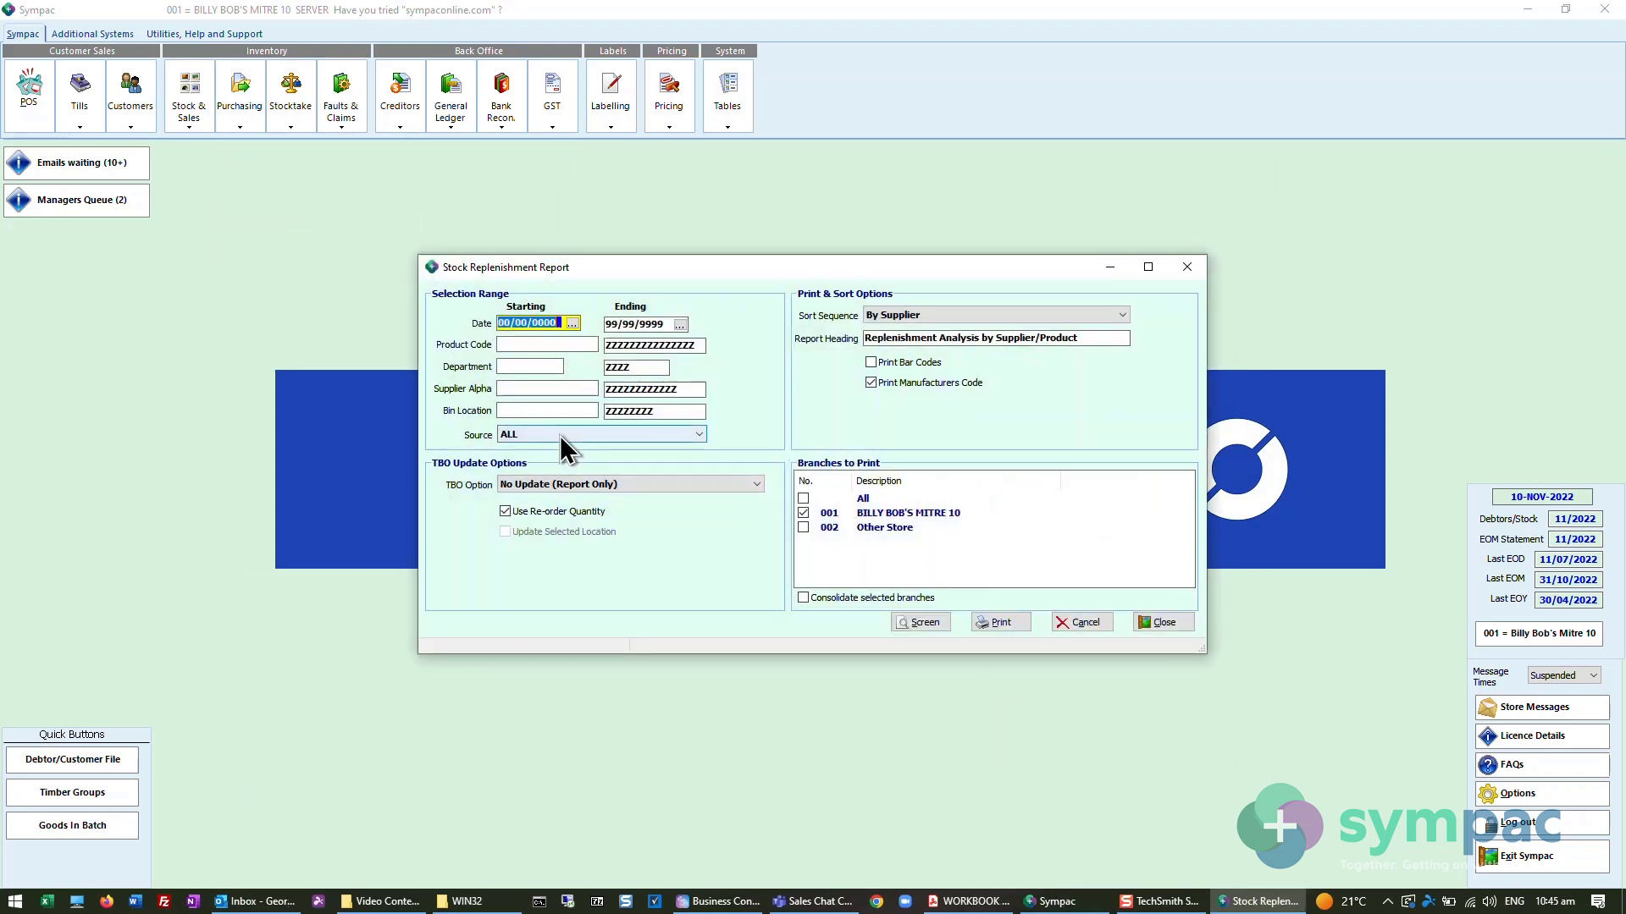
{"action": "left_click", "coordinate": [557, 481]}
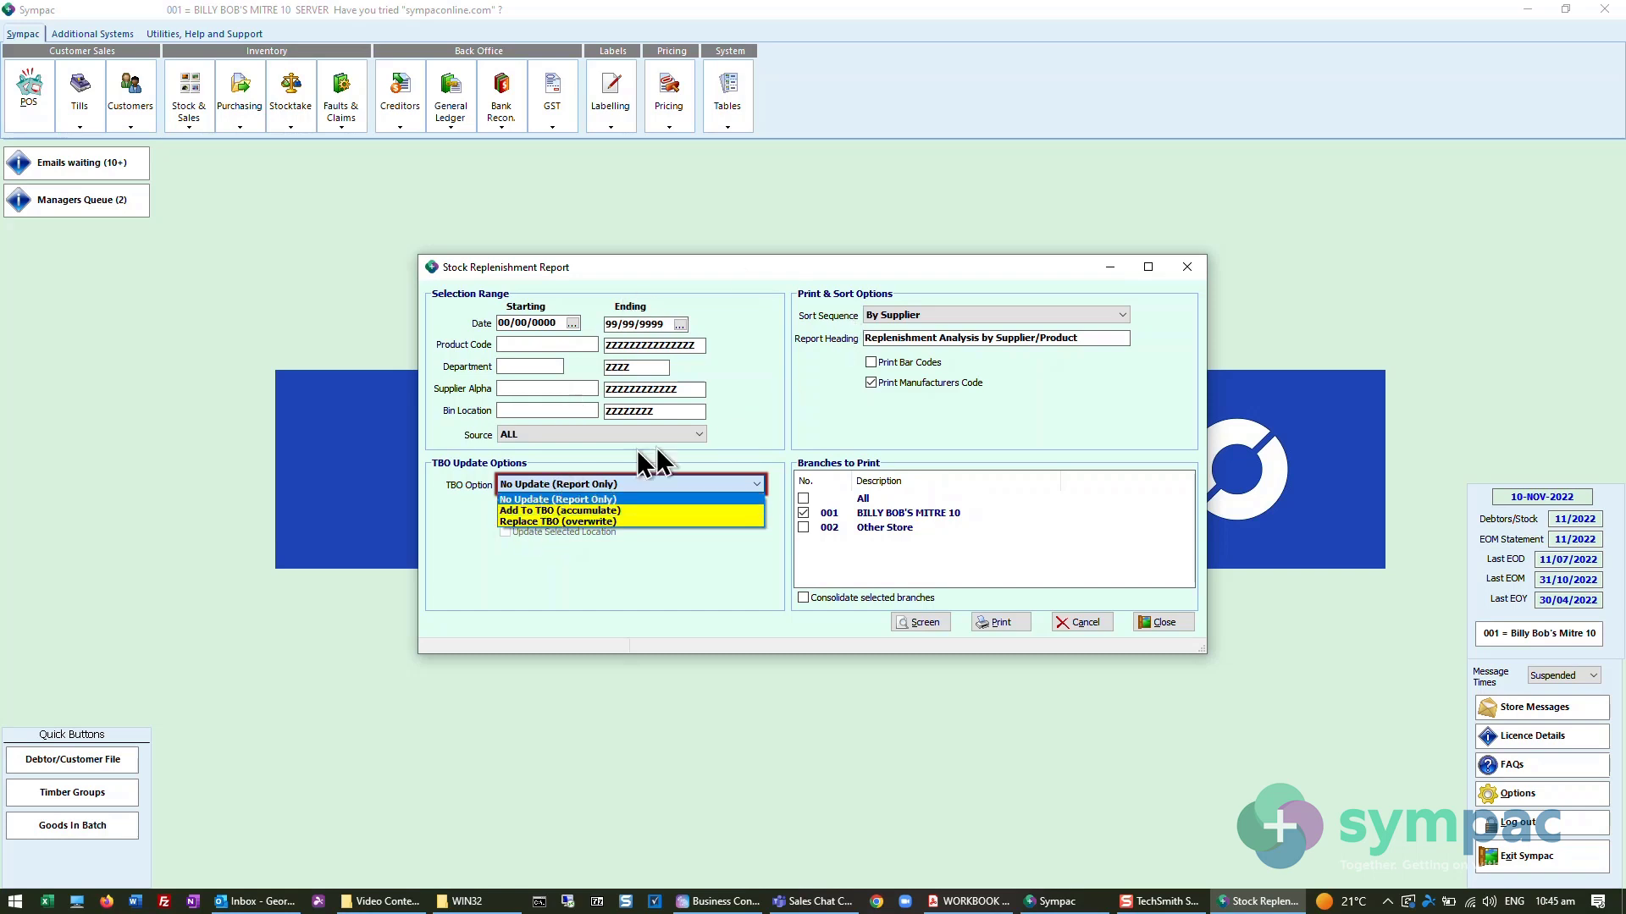
{"action": "left_click", "coordinate": [1149, 619]}
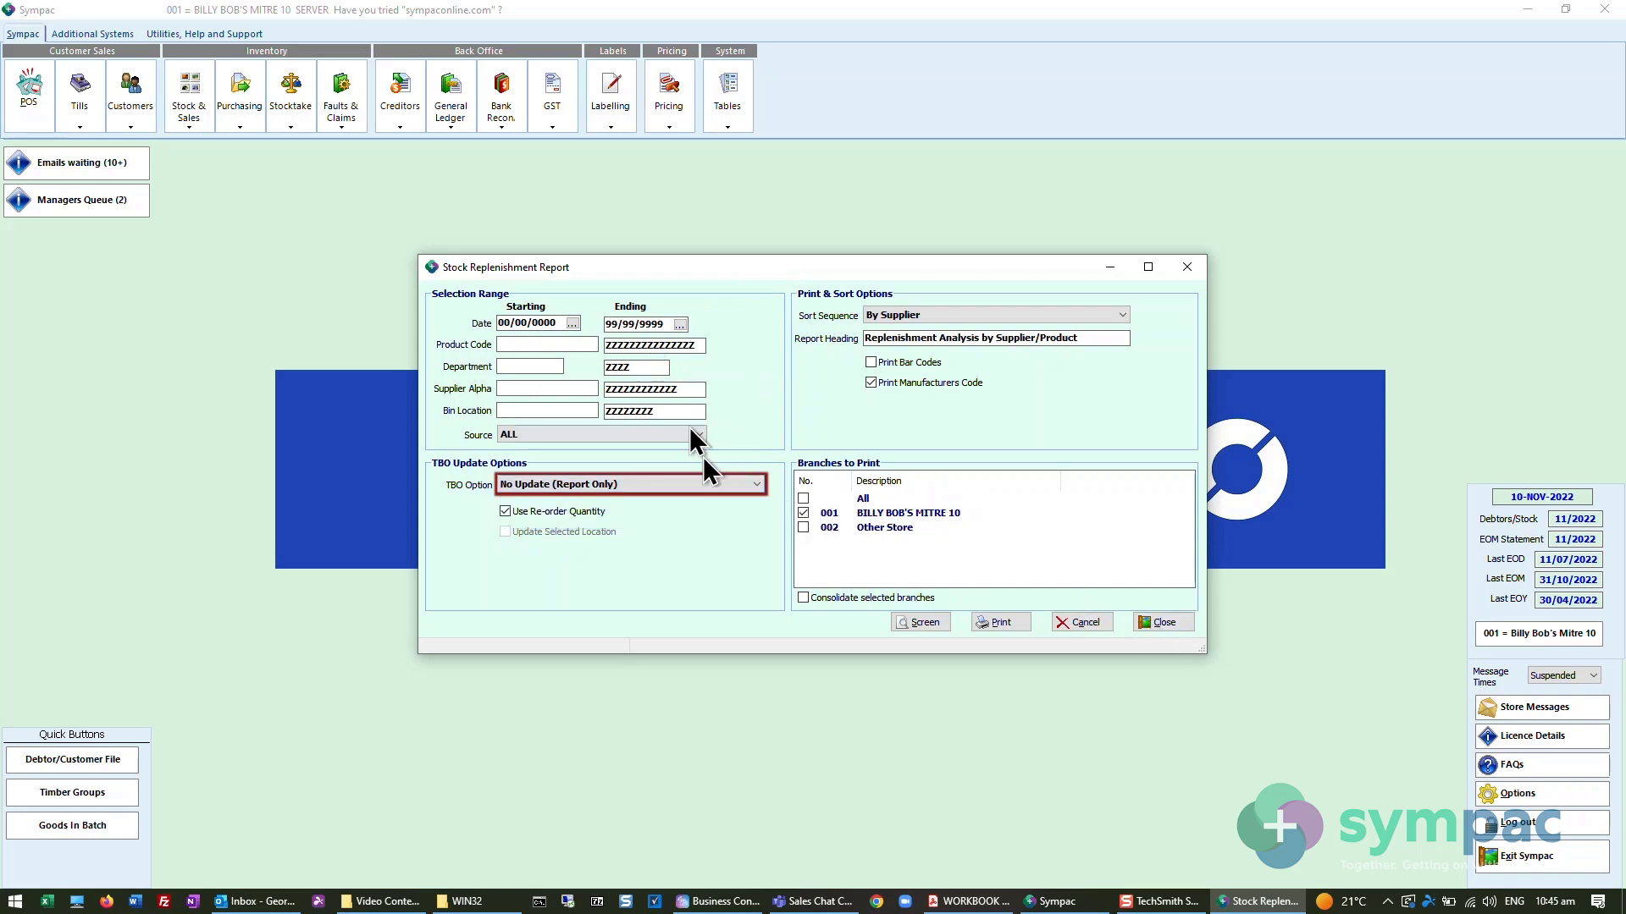
{"action": "left_click", "coordinate": [1158, 624]}
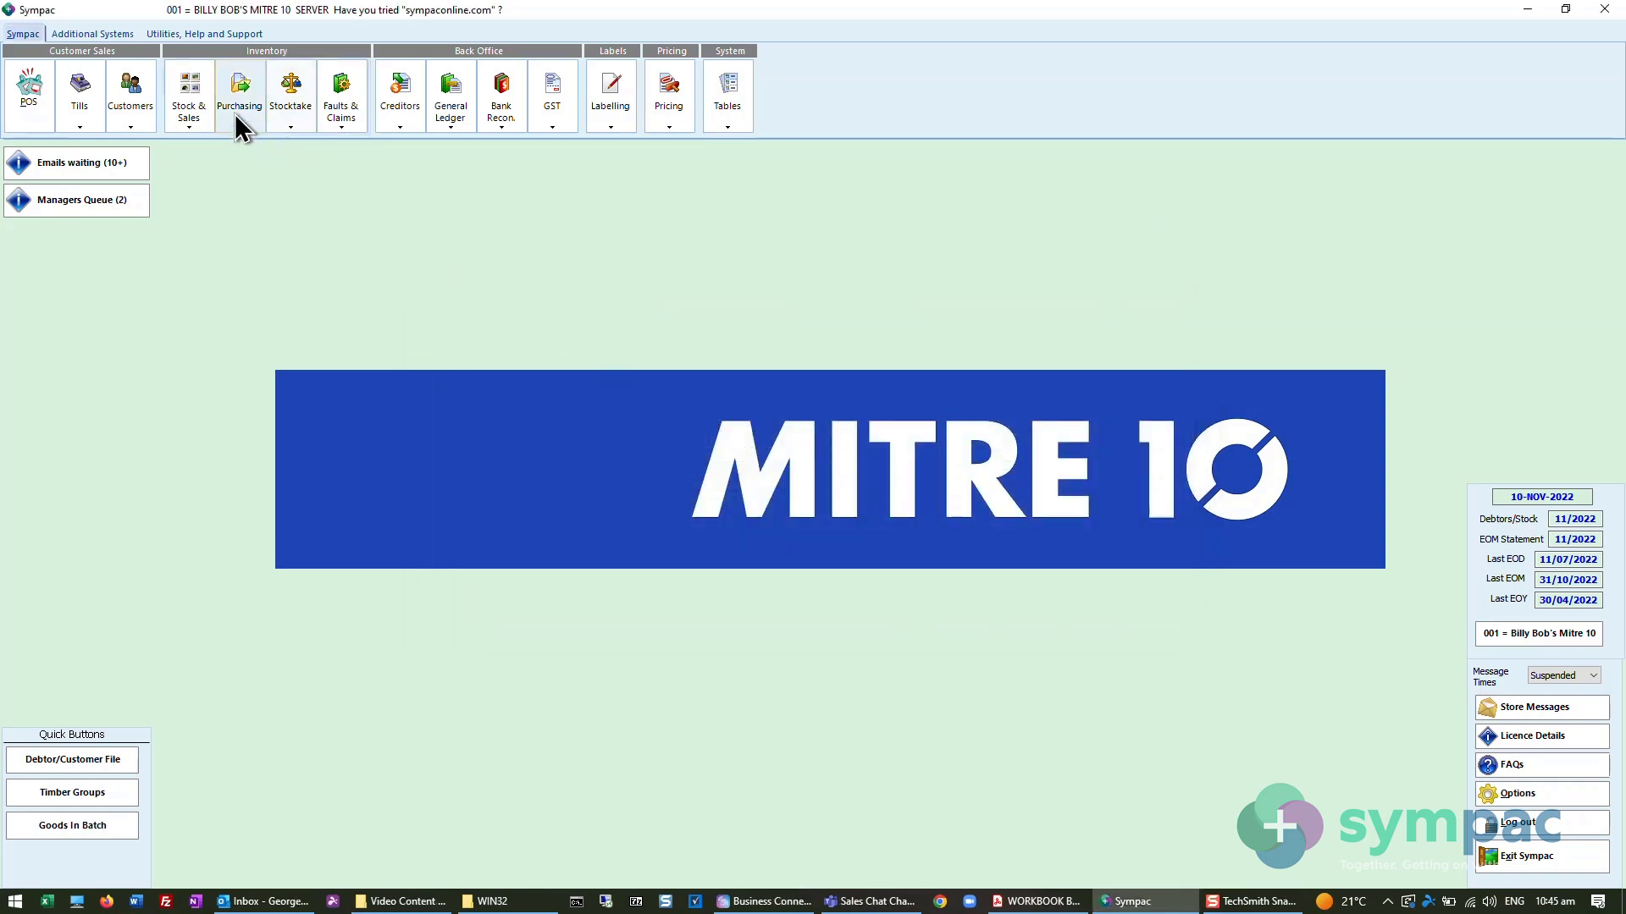
- Open the Suggested Order Report, examine its Update TBO's options, and close the report without running it
{"action": "left_click", "coordinate": [237, 123]}
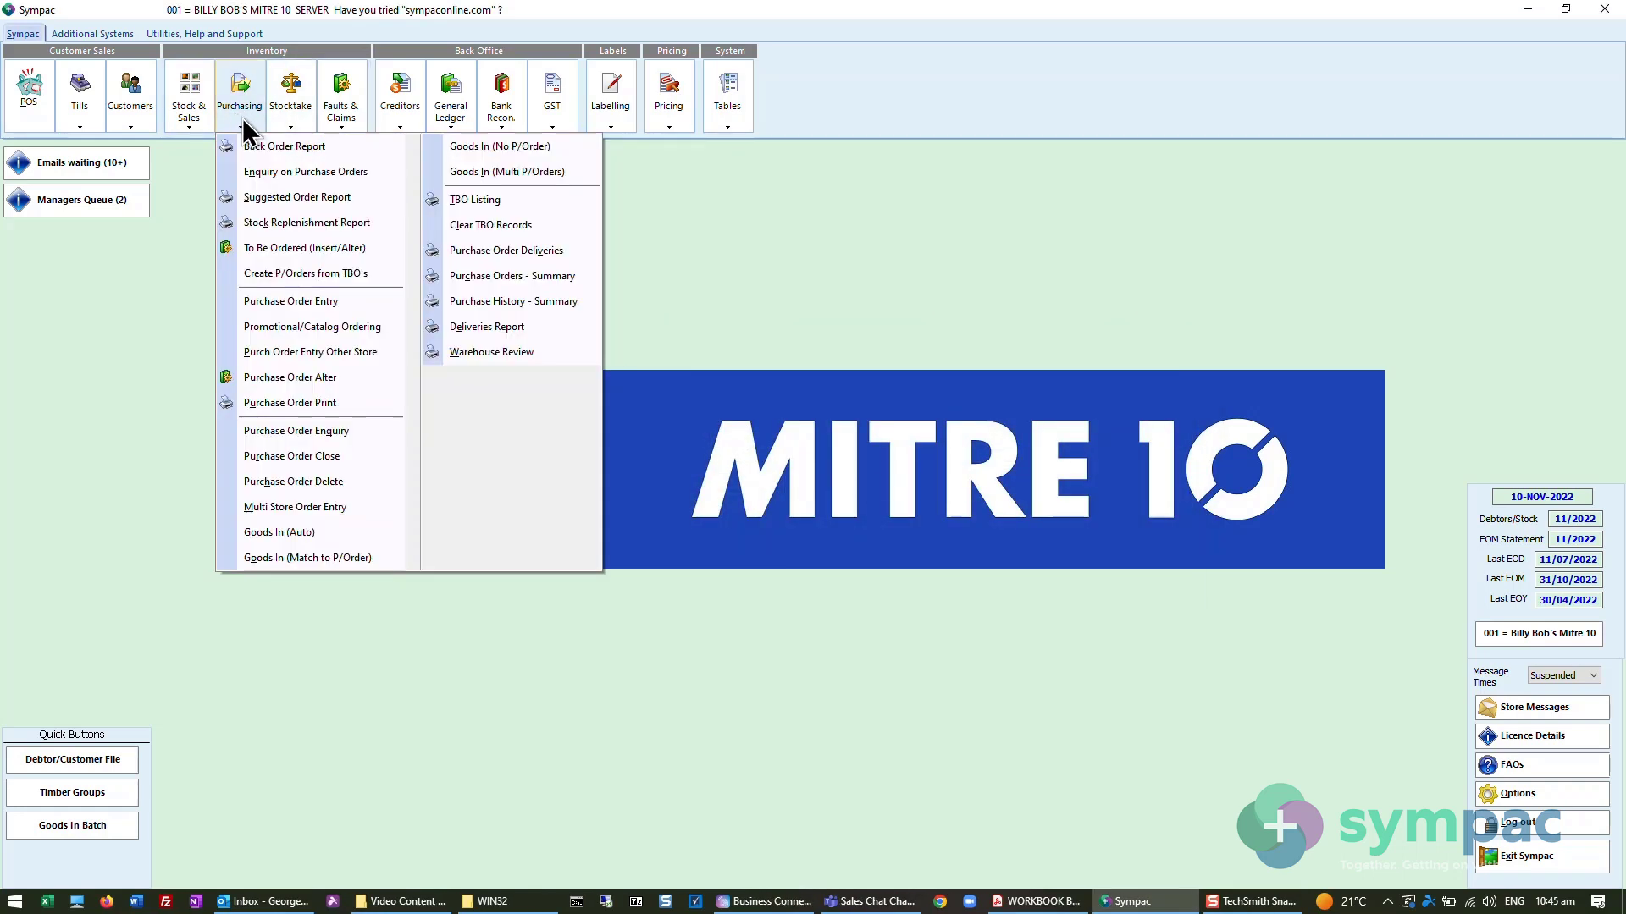
{"action": "left_click", "coordinate": [296, 198]}
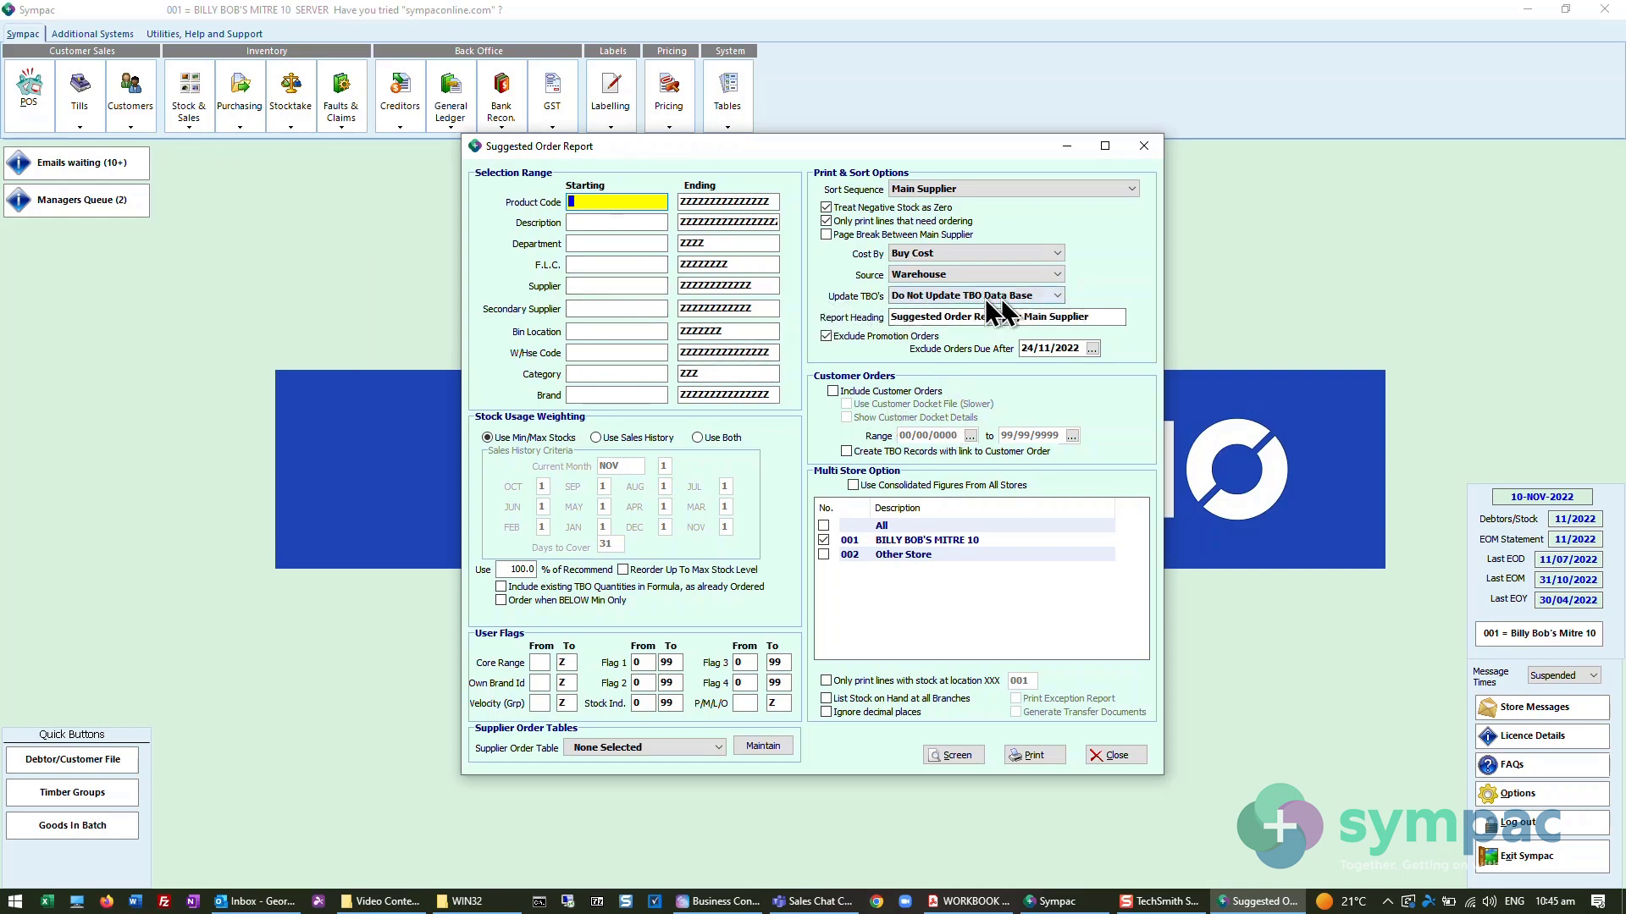
{"action": "left_click", "coordinate": [921, 293]}
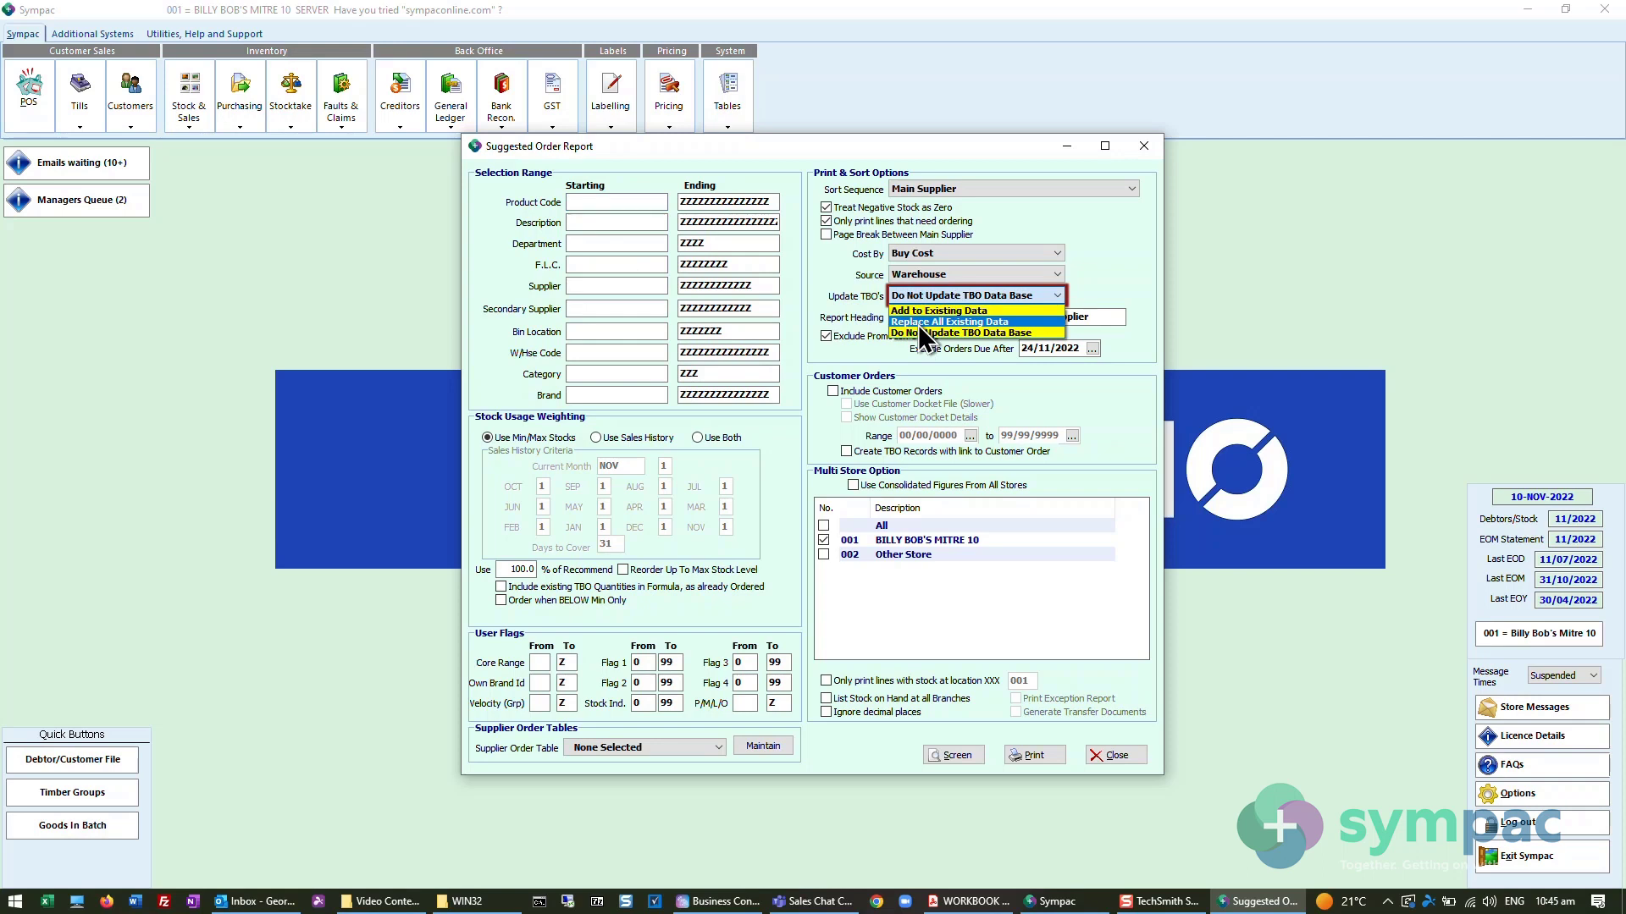
{"action": "left_click", "coordinate": [918, 298]}
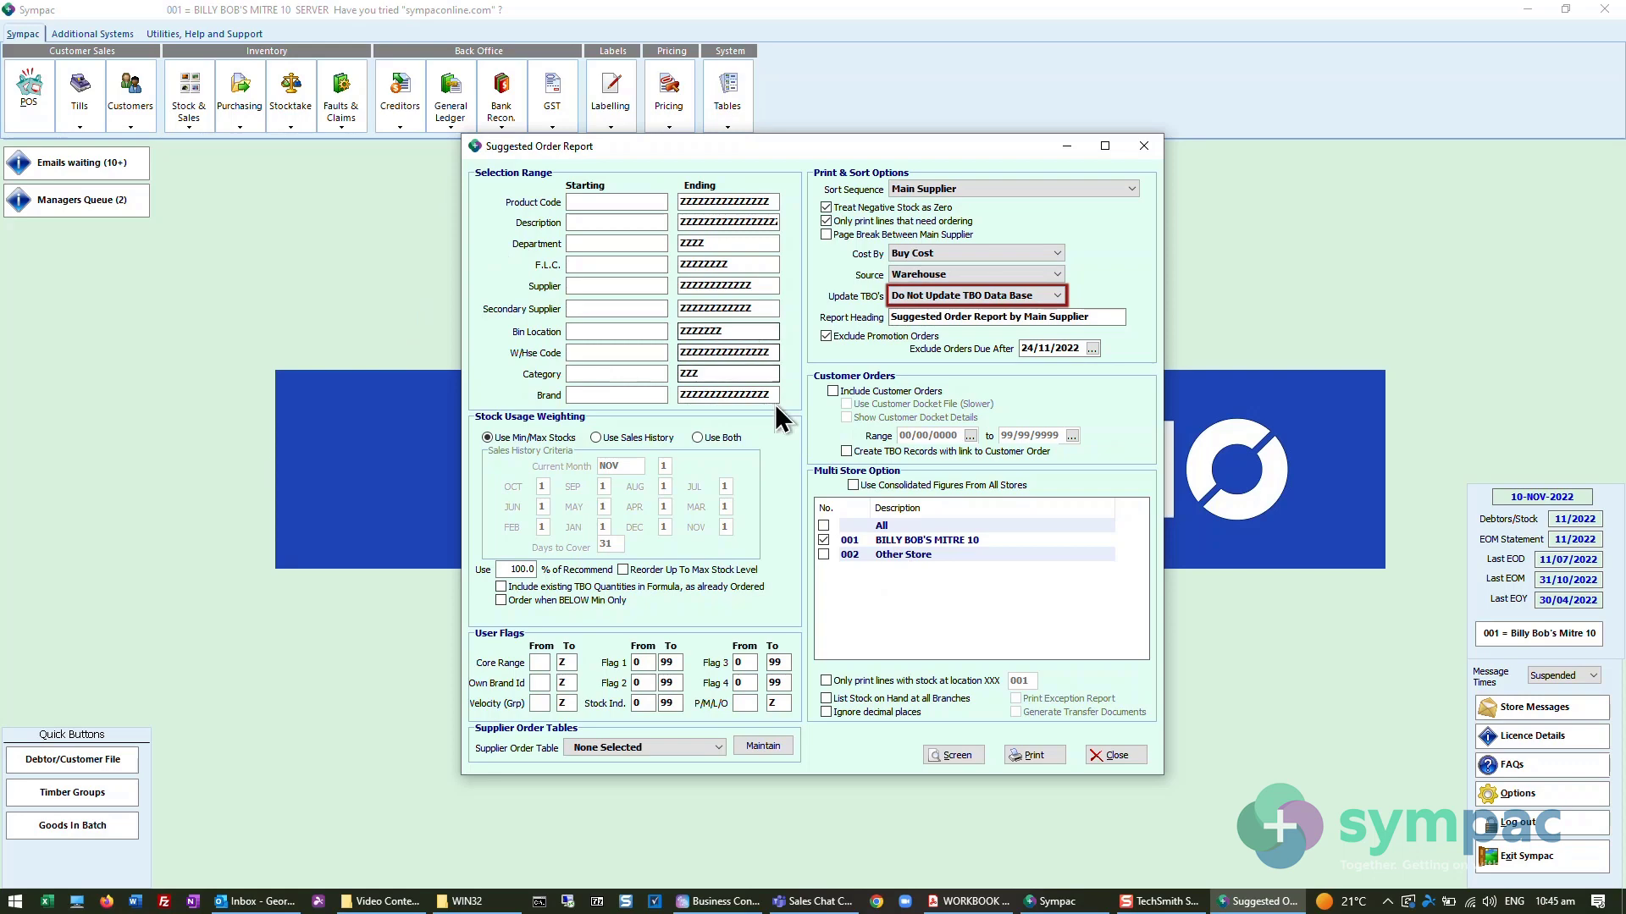
{"action": "left_click", "coordinate": [1116, 759]}
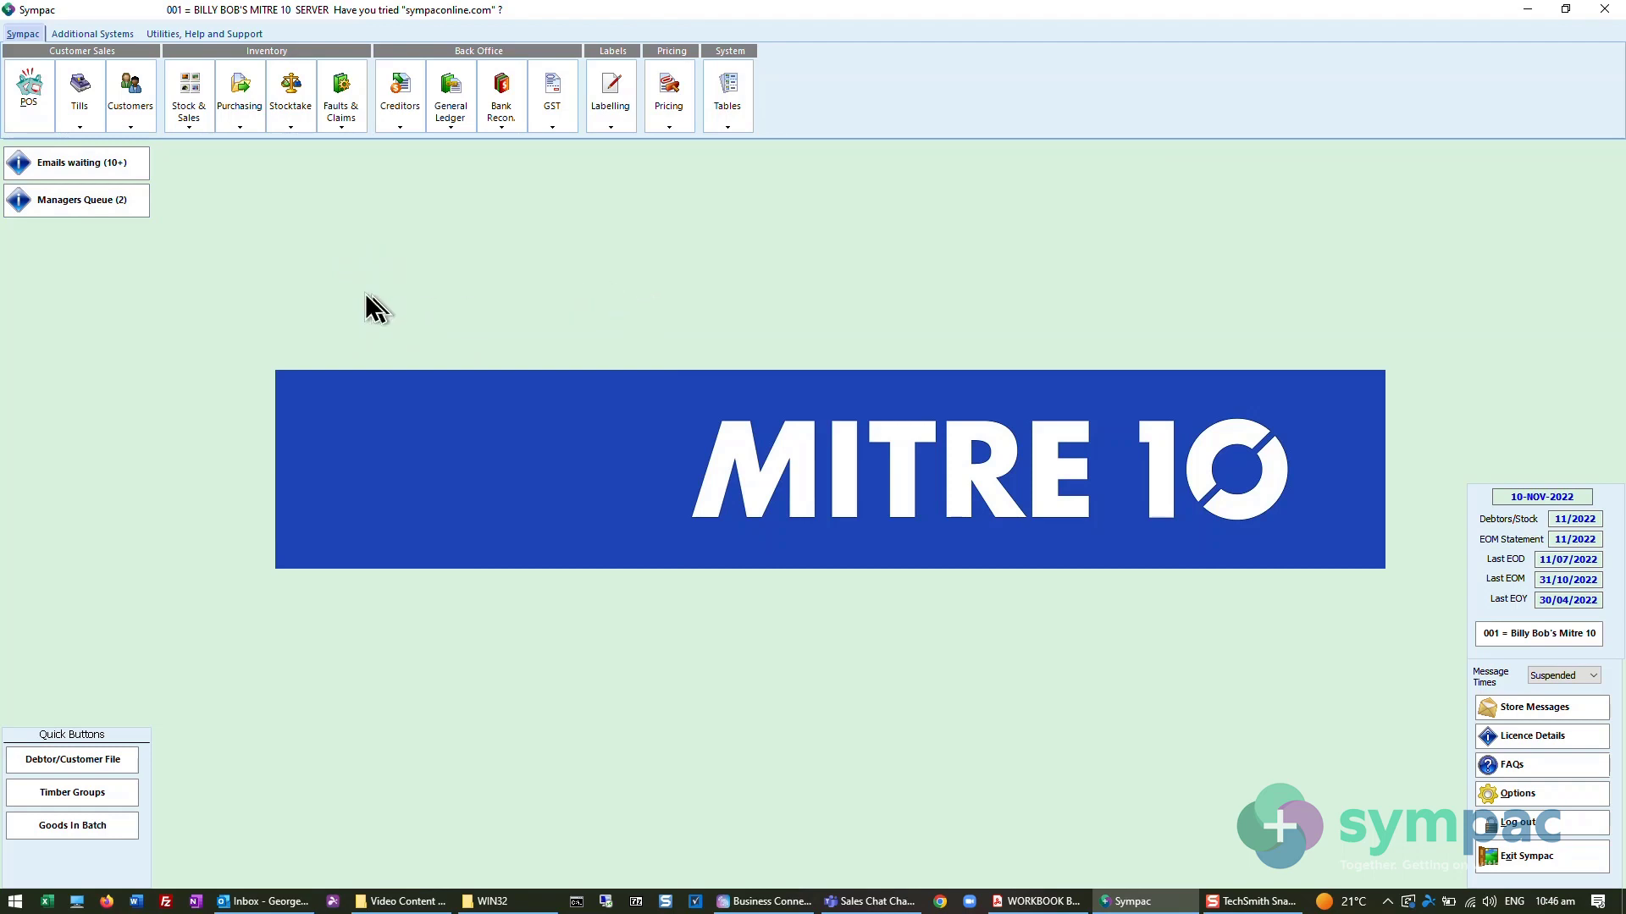
- Open To Be Ordered (Insert/Alter) with staff number 99 and start a new entry using Enter Data Only
{"action": "left_click", "coordinate": [245, 129]}
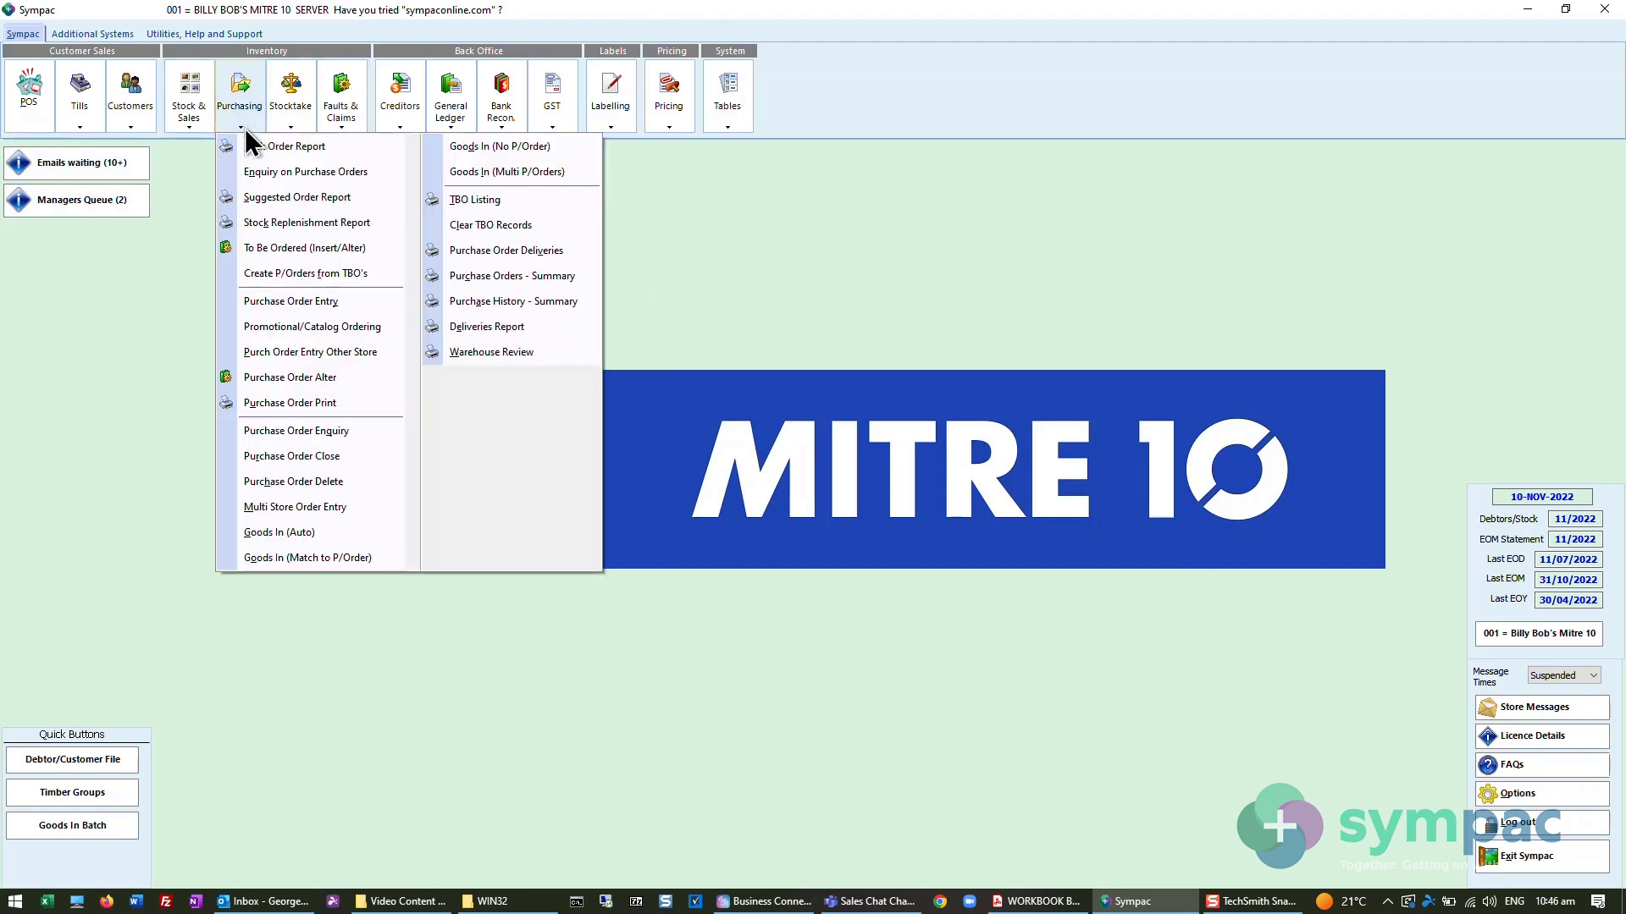
{"action": "left_click", "coordinate": [280, 247]}
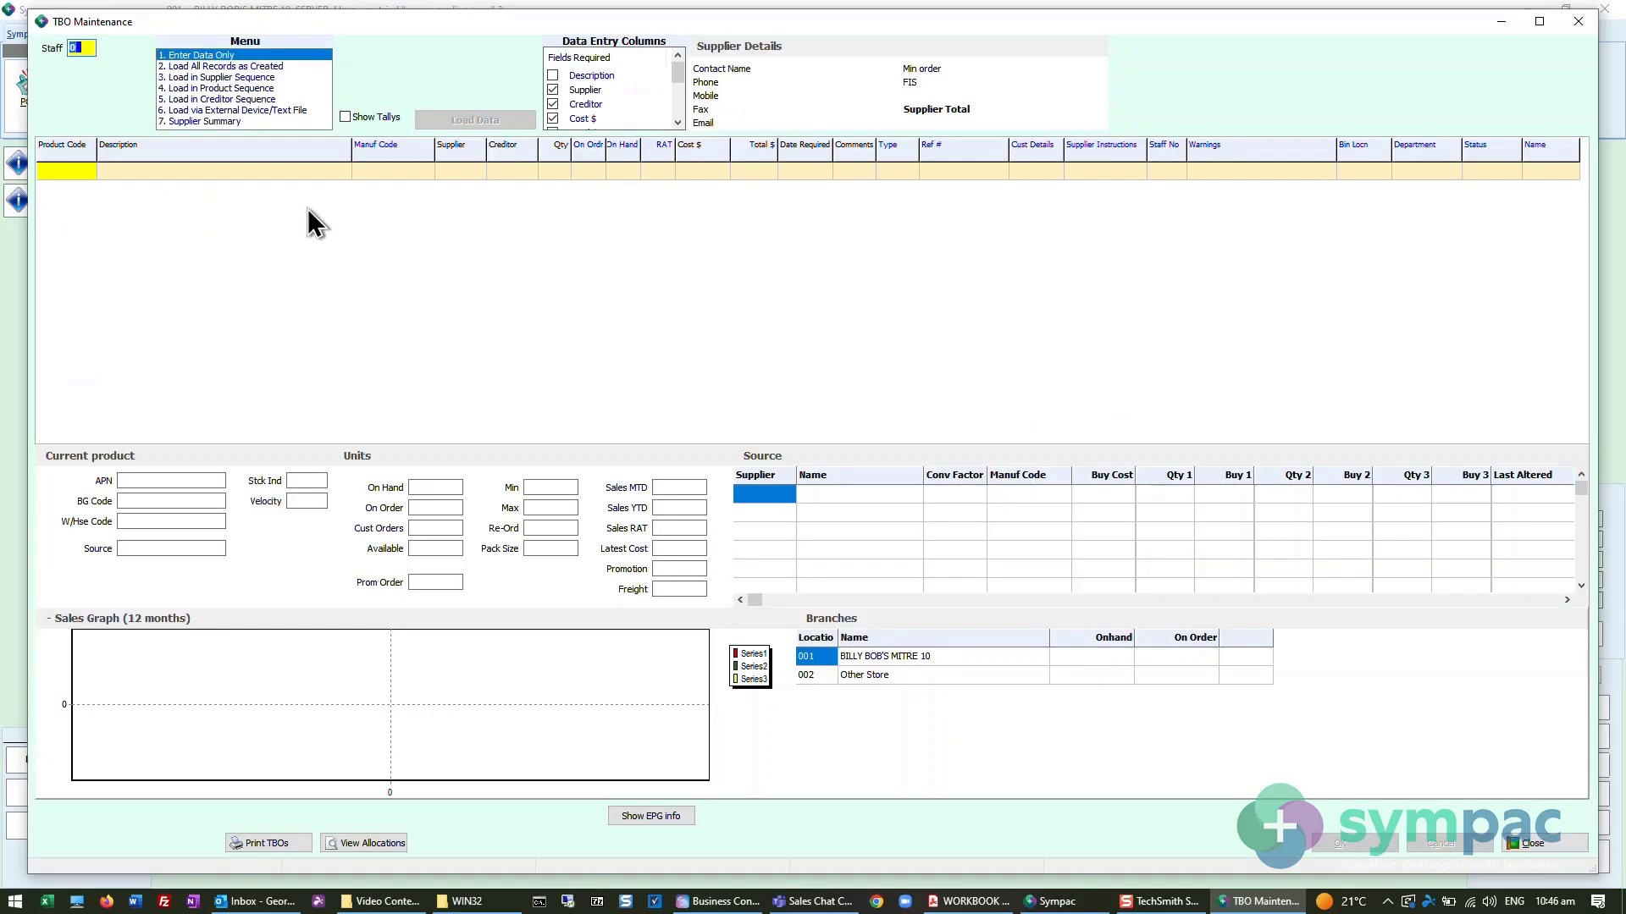
{"action": "type", "text": "99"}
{"action": "key", "text": "Return"}
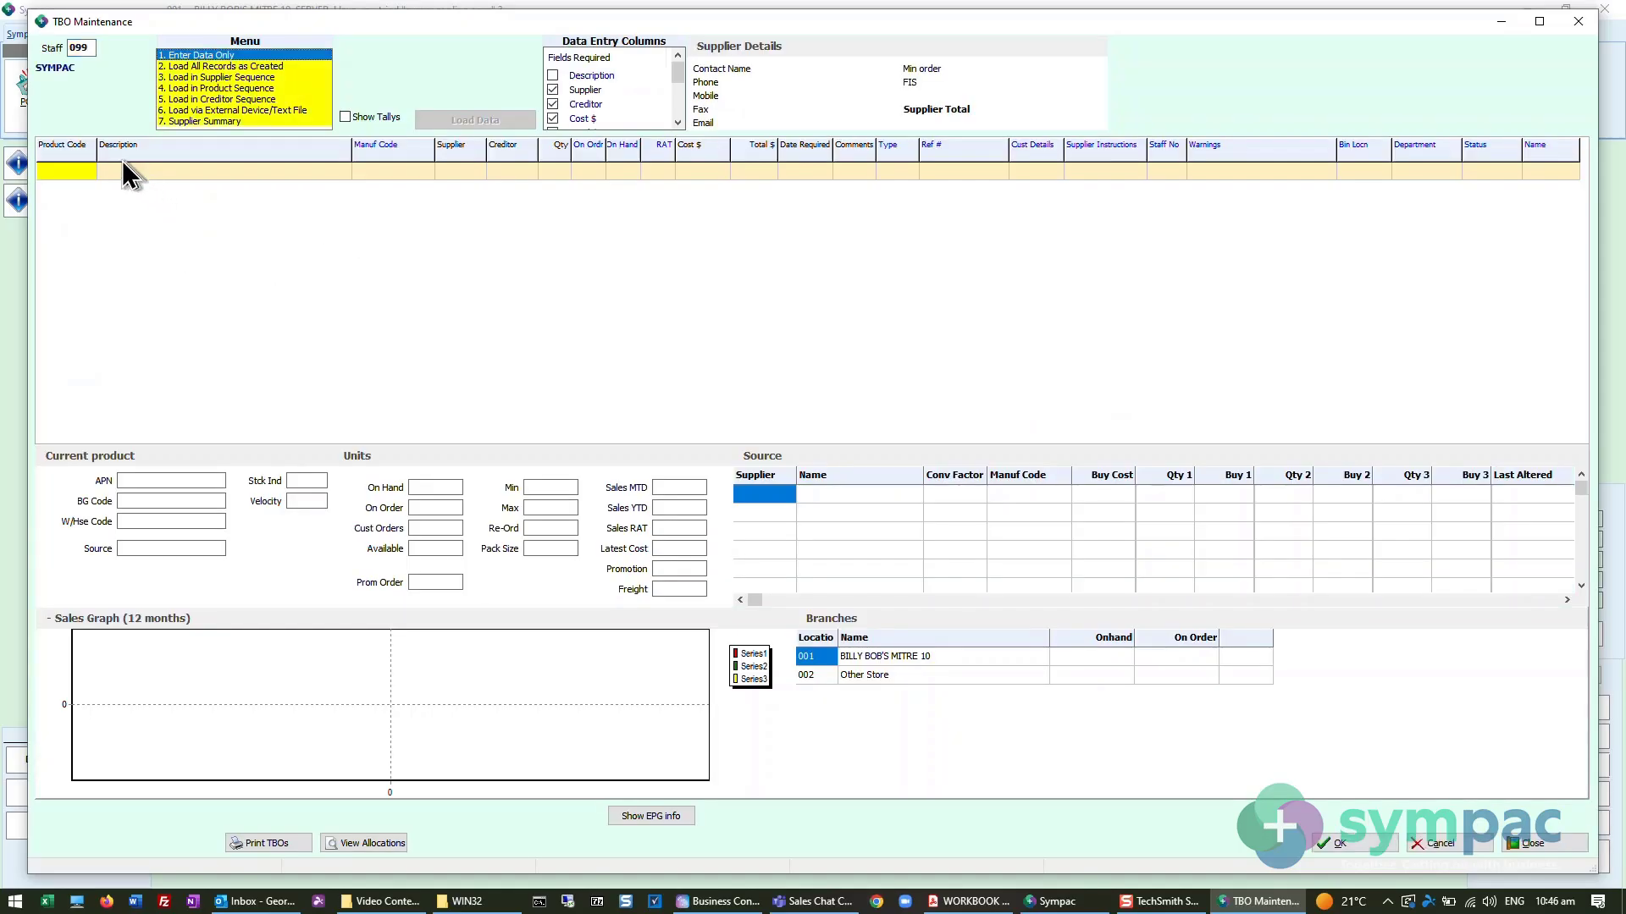
{"action": "key", "text": "Return"}
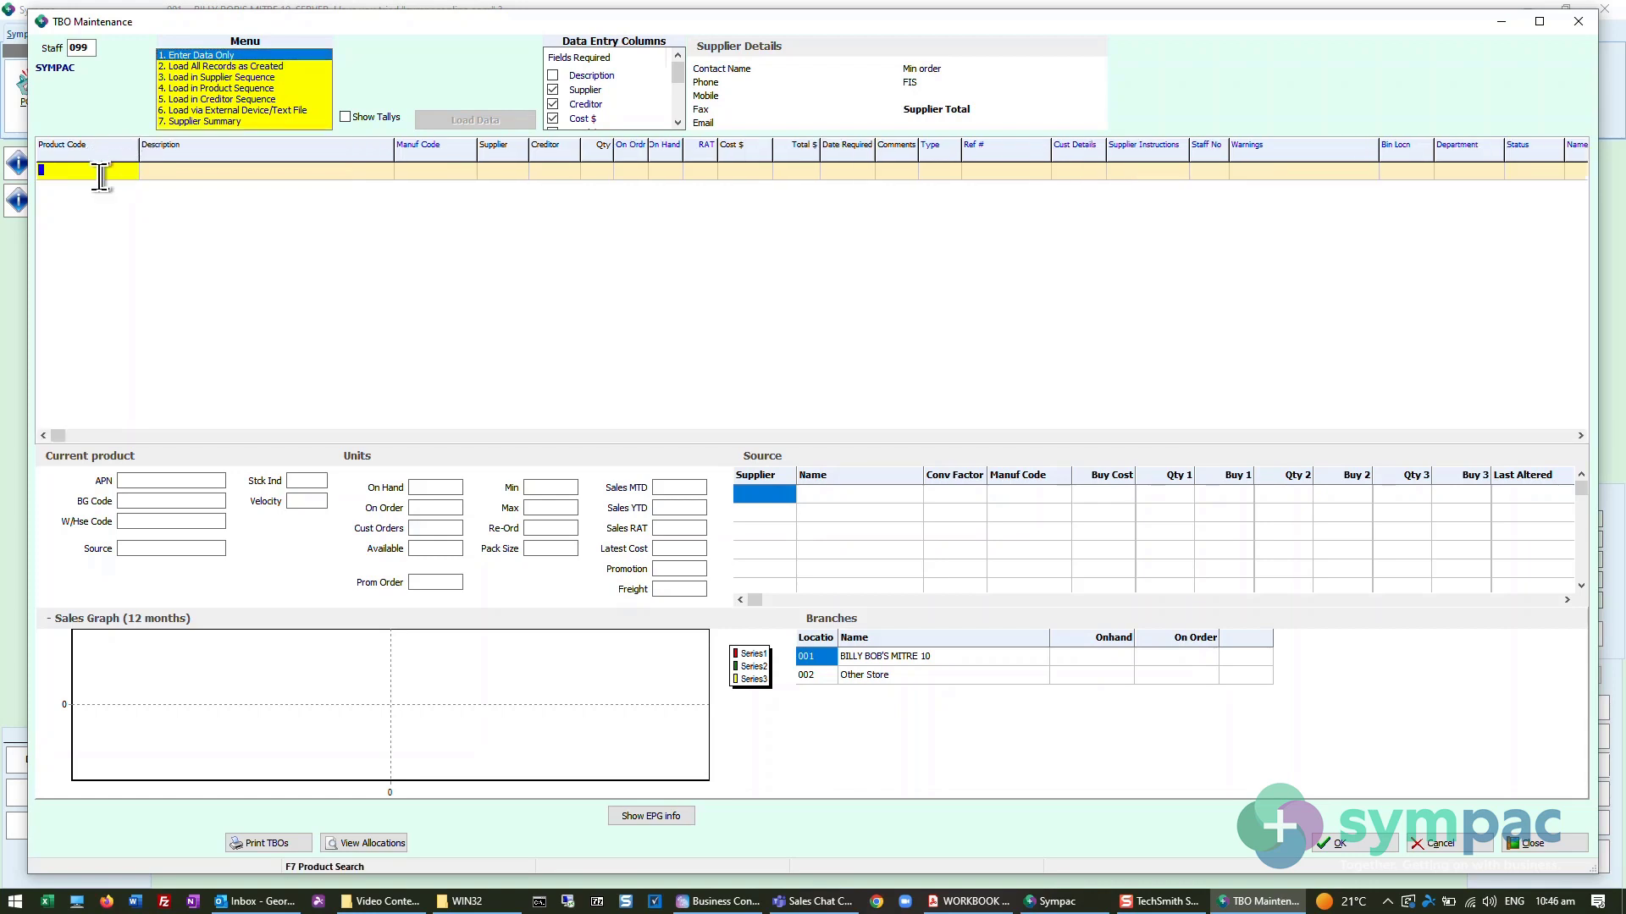
- Search for HAMMER CLAW and add HAMMER CLAW 20OZ BUY RIGHT, 27747, to the first TBO line
{"action": "type", "text": "HAMMER CLAW"}
{"action": "key", "text": "Return"}
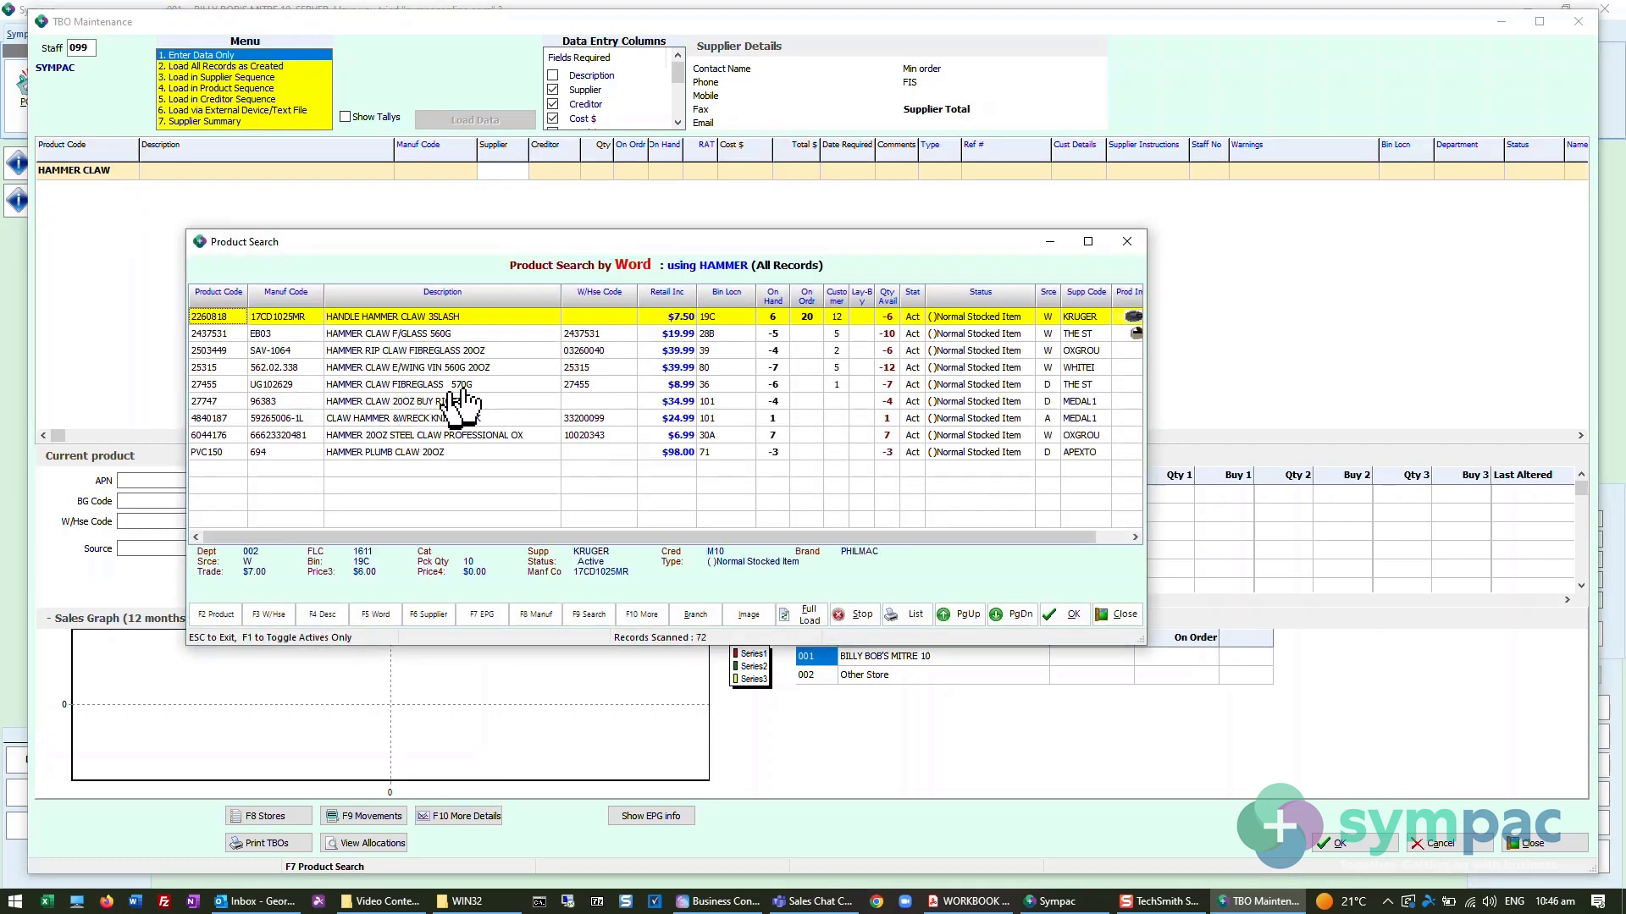
{"action": "left_click", "coordinate": [453, 401]}
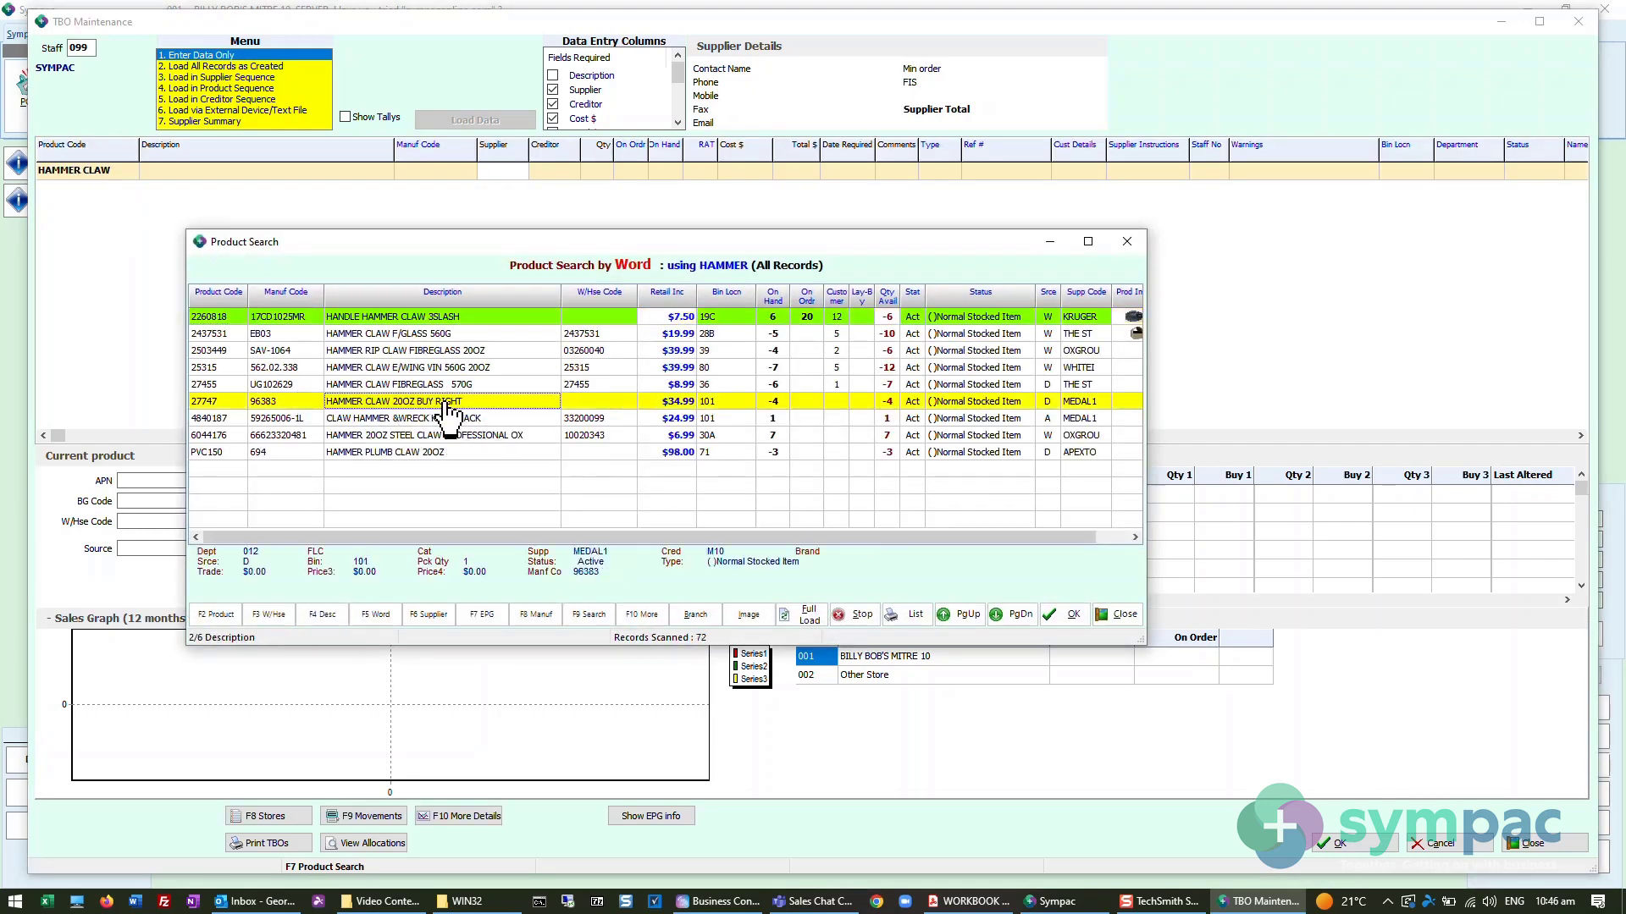
{"action": "left_click", "coordinate": [1068, 614]}
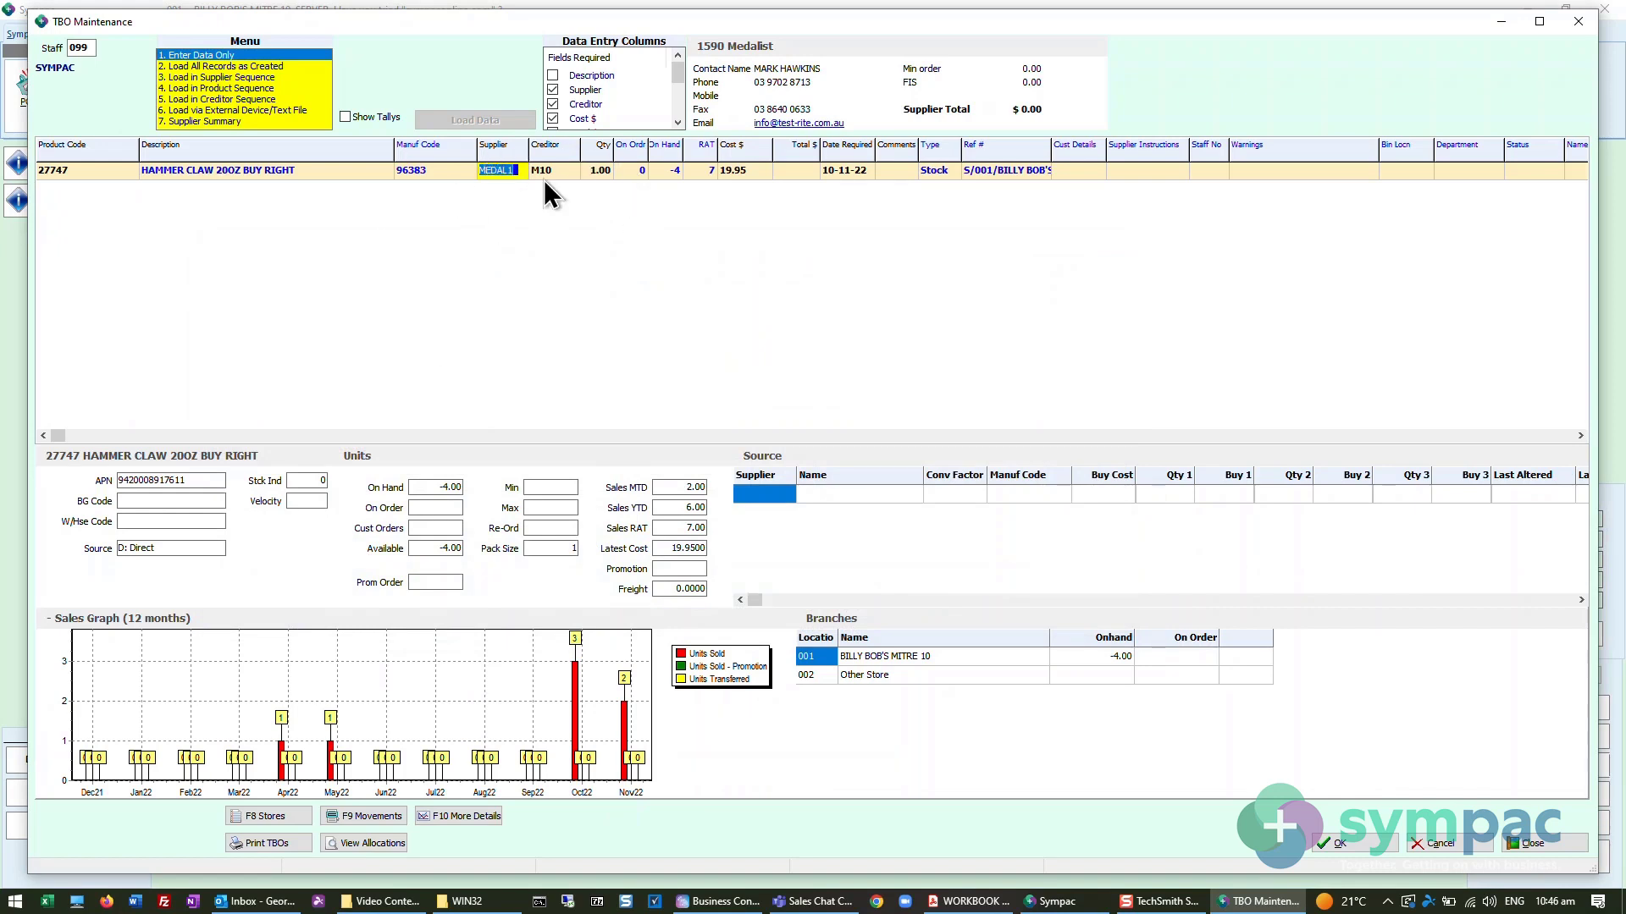
- Set the quantity of product 27747 to 5 and accept the remaining defaults to complete its TBO line
{"action": "left_click", "coordinate": [603, 171]}
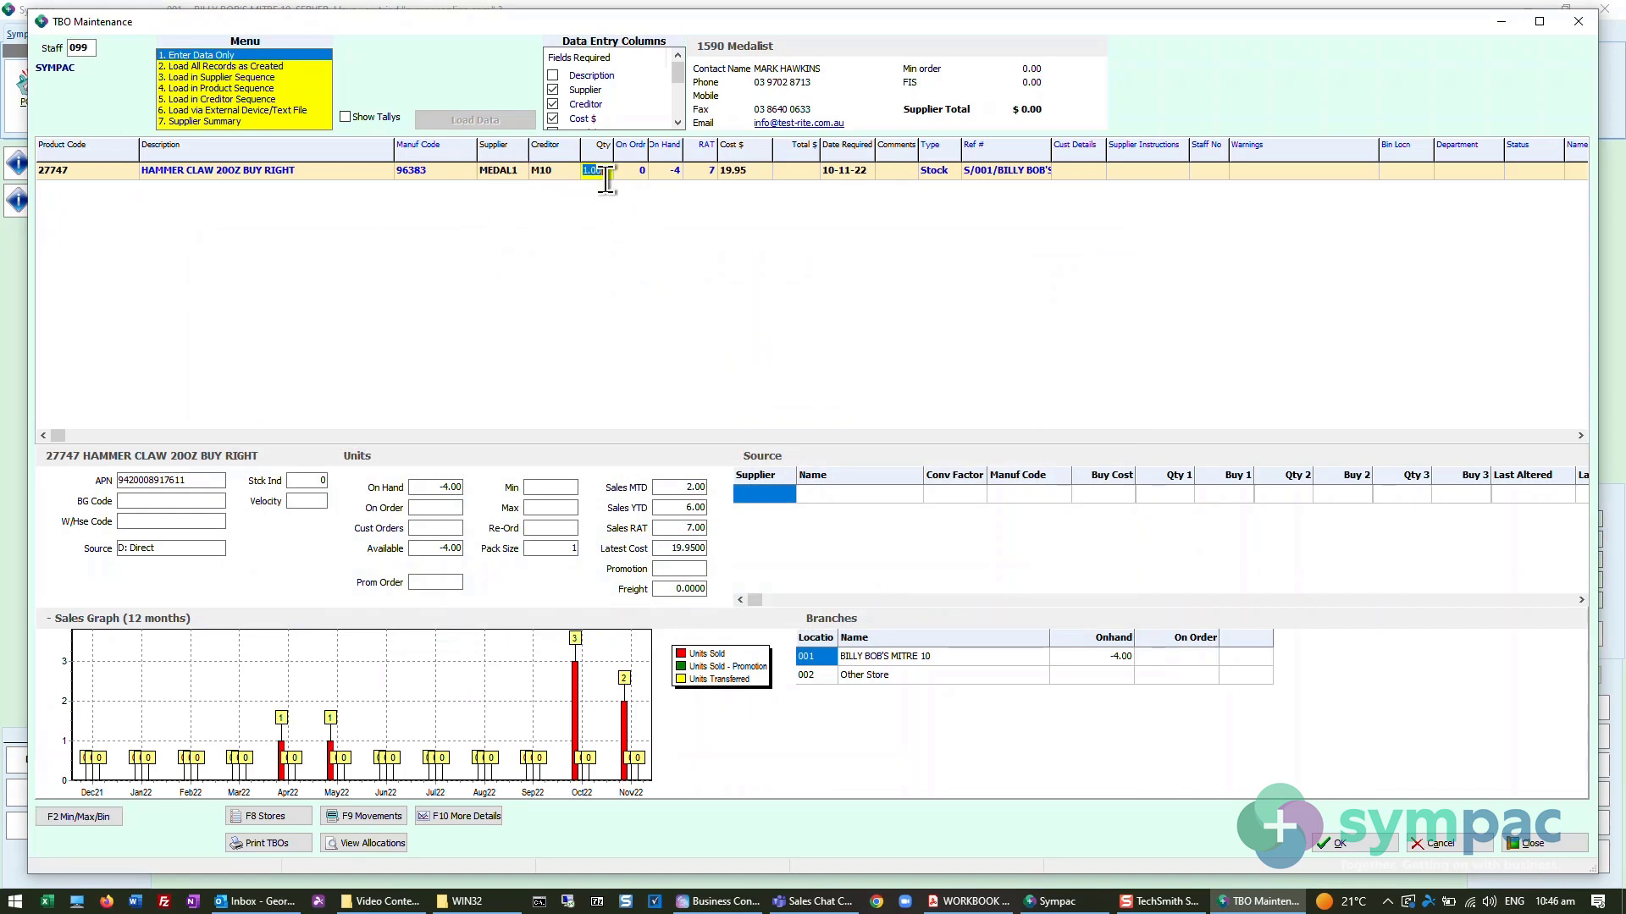
{"action": "type", "text": "5"}
{"action": "key", "text": "Return"}
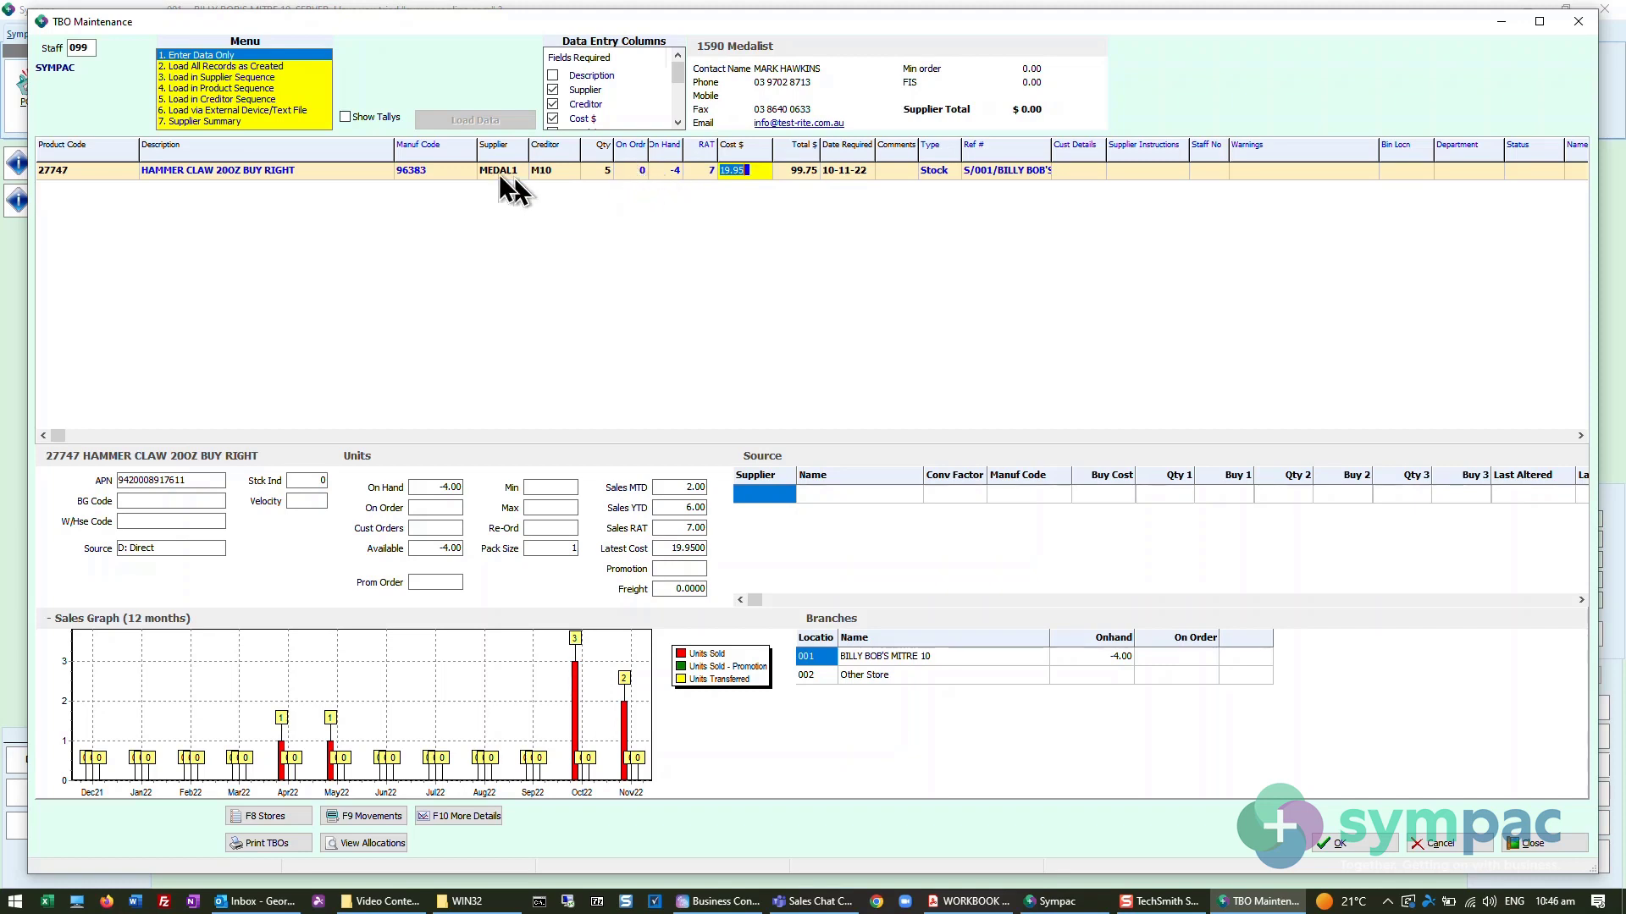
{"action": "key", "text": "Return"}
{"action": "key", "text": "Return"}
{"action": "key", "text": "Return"}
{"action": "key", "text": "Return"}
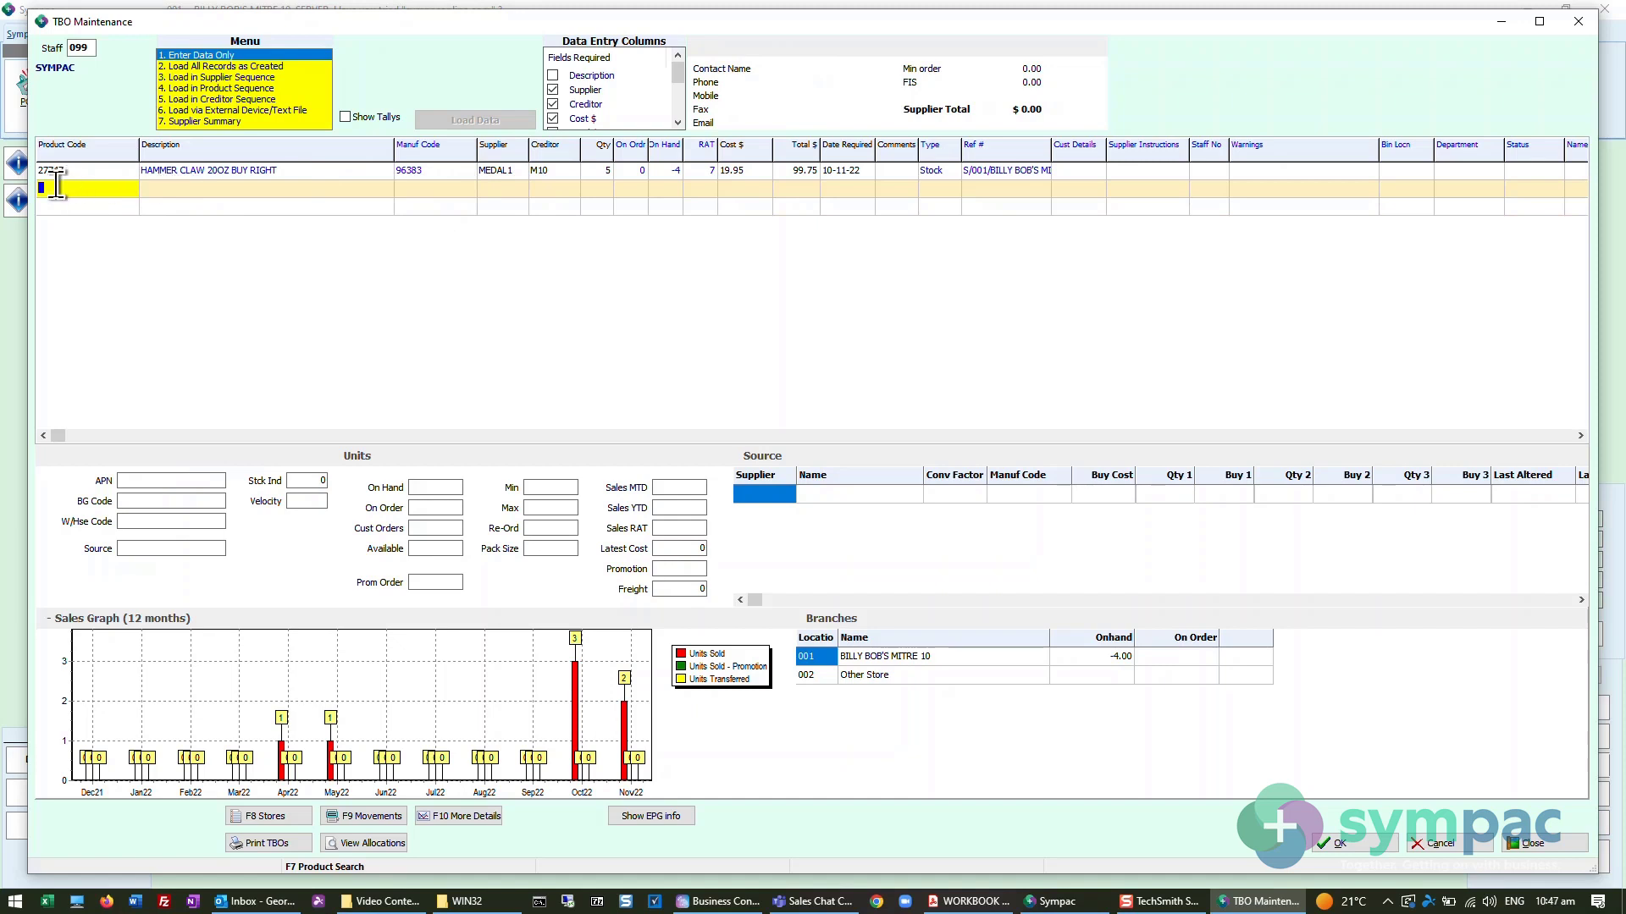
- Add product 6364681 with quantity 5, agree to use the reorder quantity, and save the TBO entries
{"action": "type", "text": "6364681"}
{"action": "key", "text": "Return"}
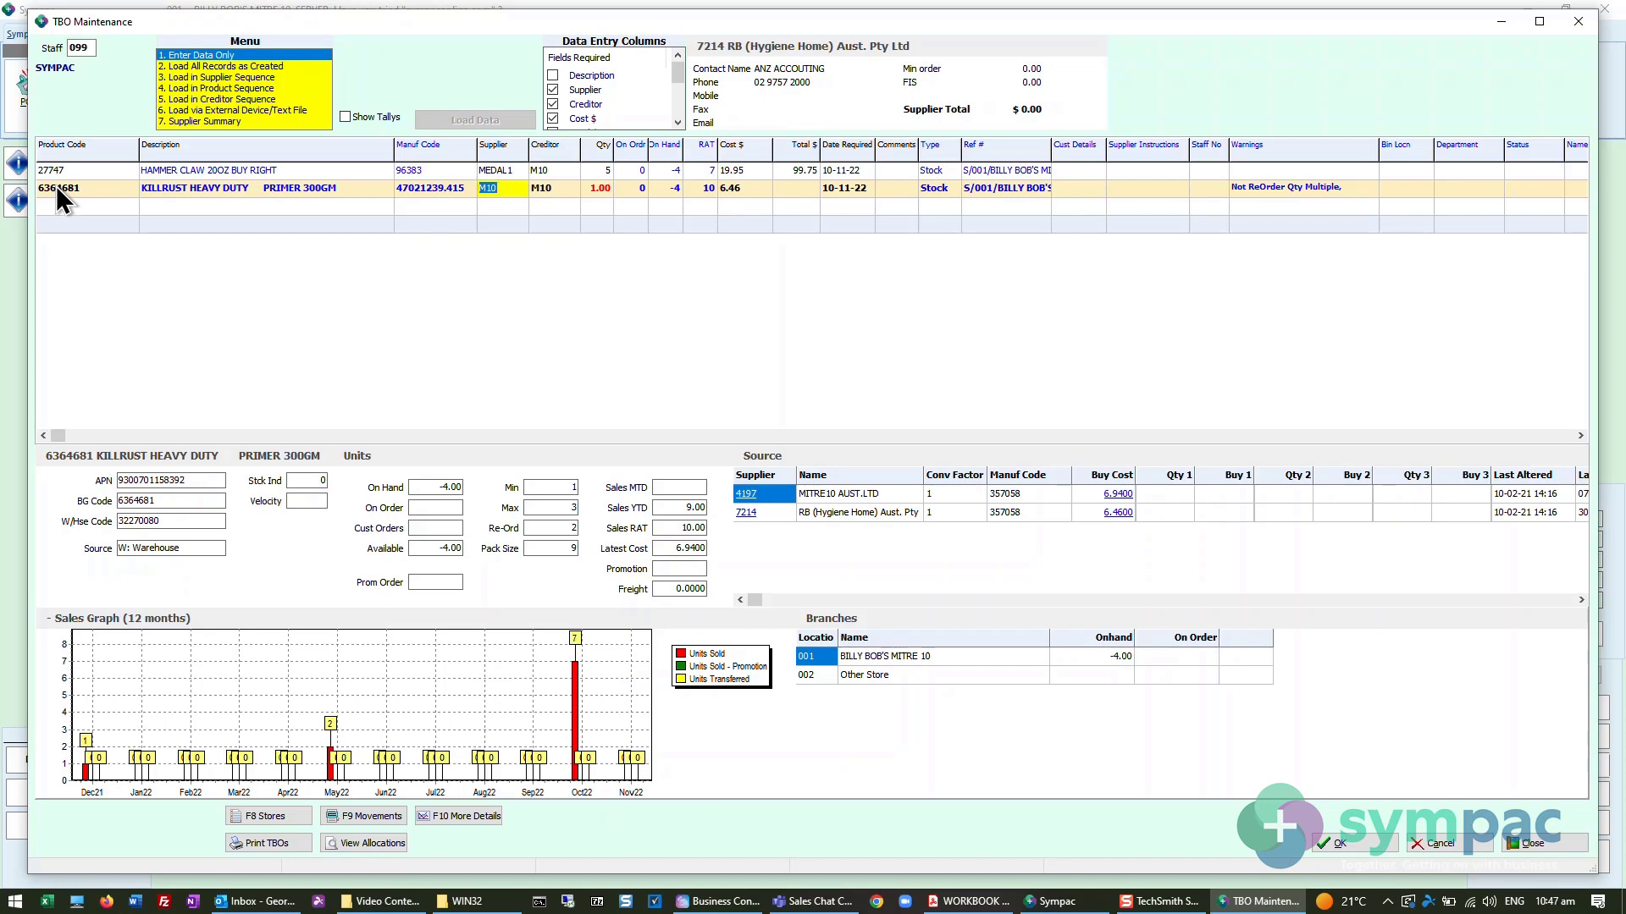
{"action": "key", "text": "Return"}
{"action": "key", "text": "Return"}
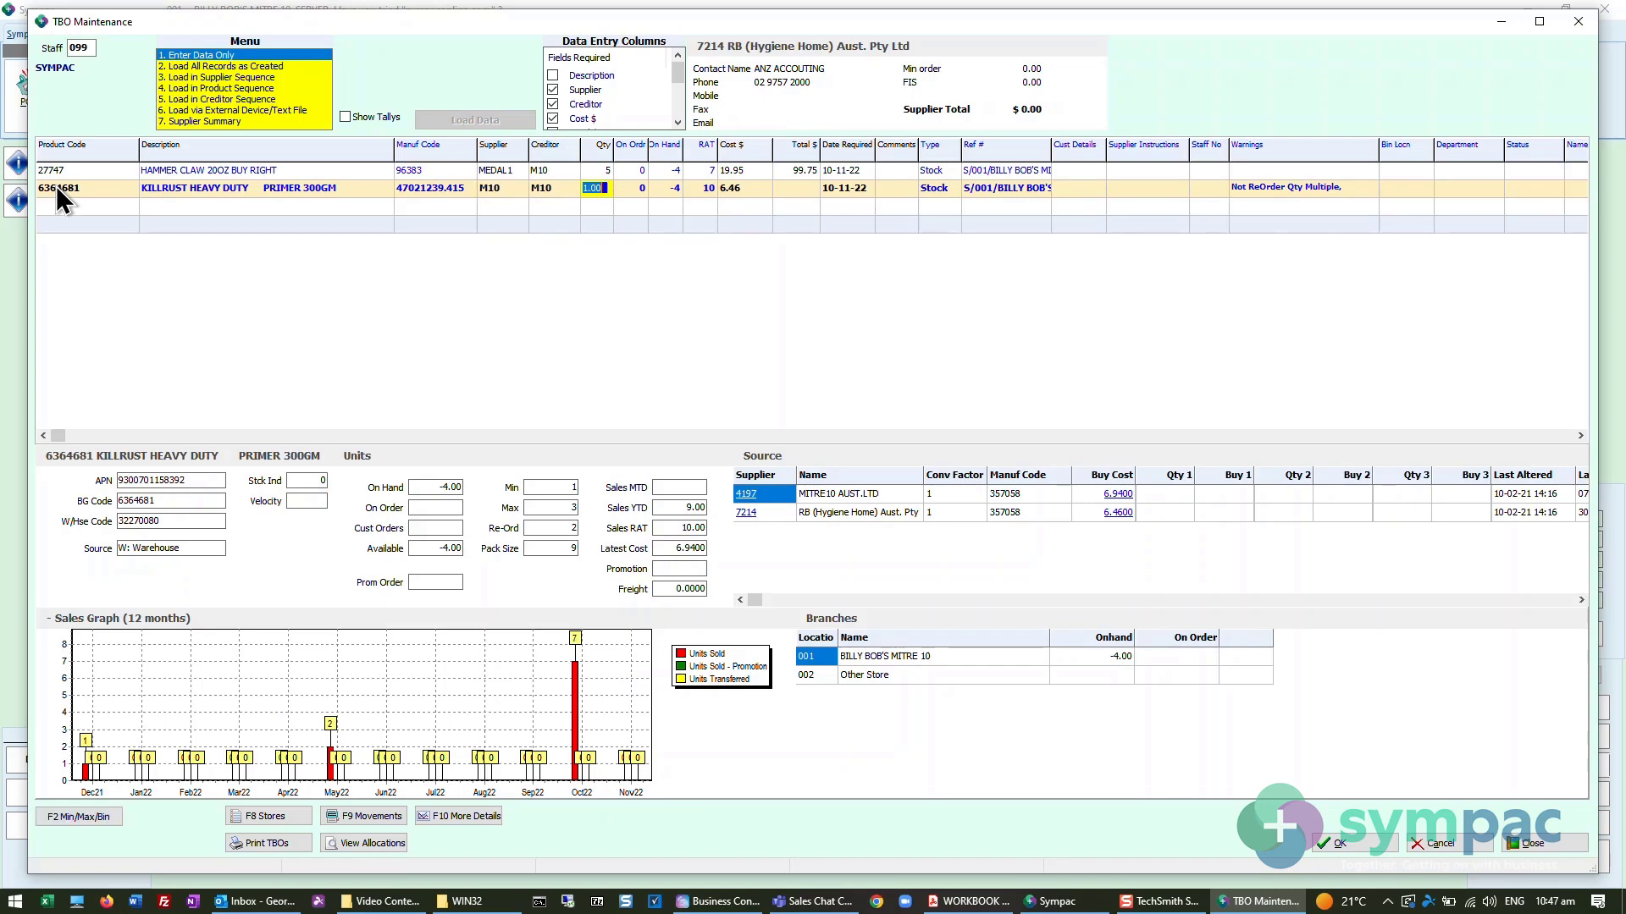
{"action": "type", "text": "5"}
{"action": "key", "text": "Return"}
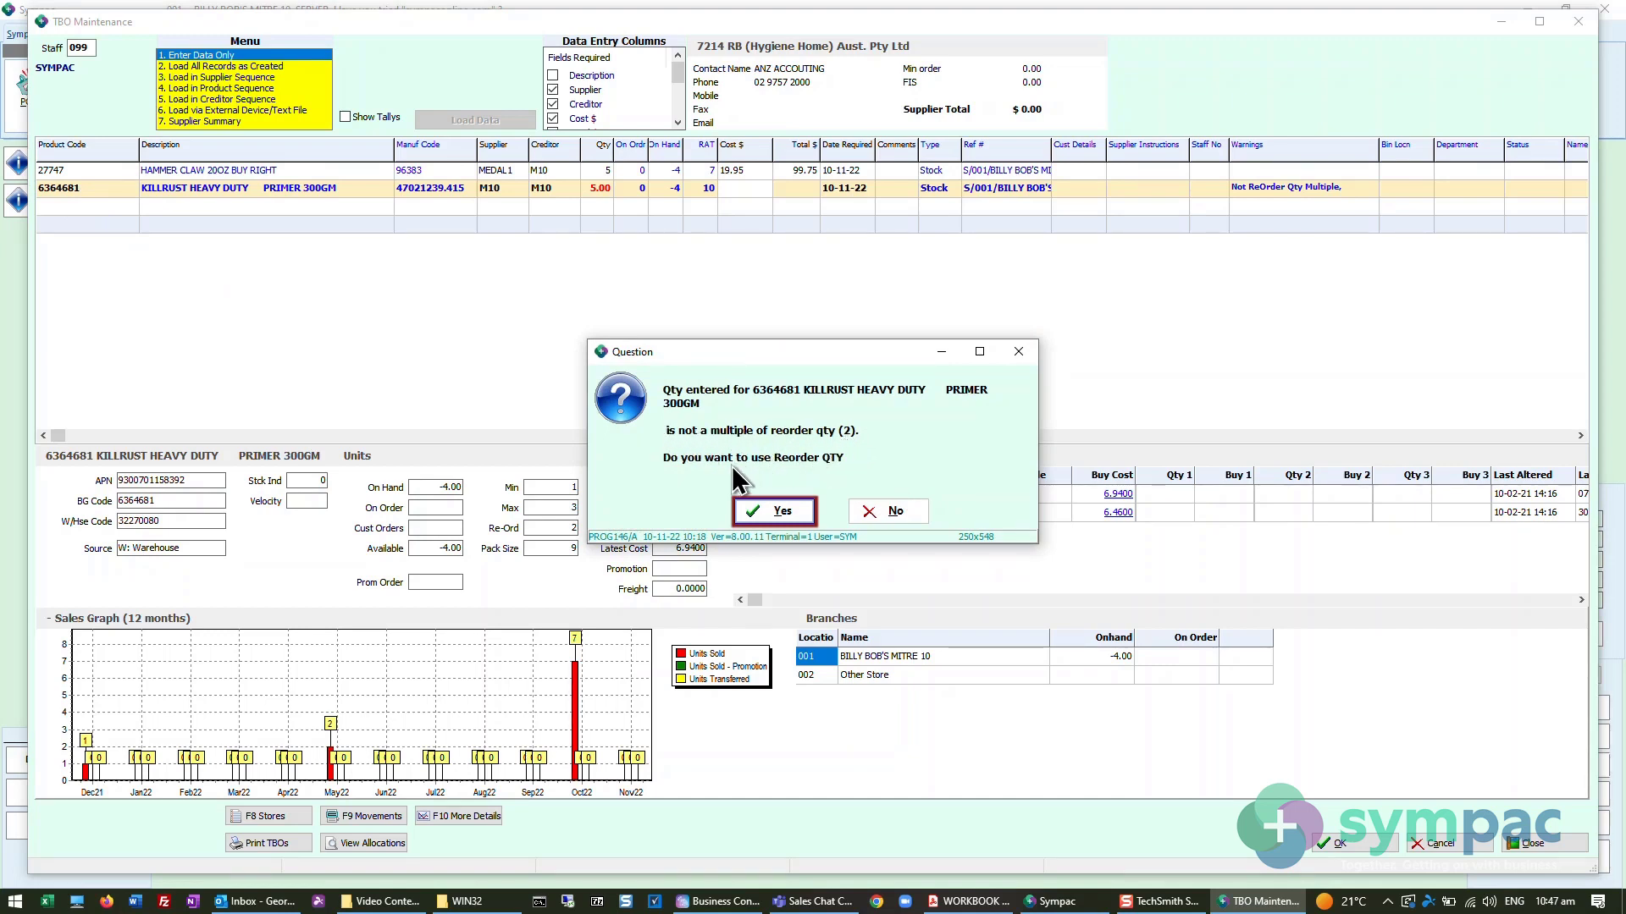
{"action": "left_click", "coordinate": [769, 511]}
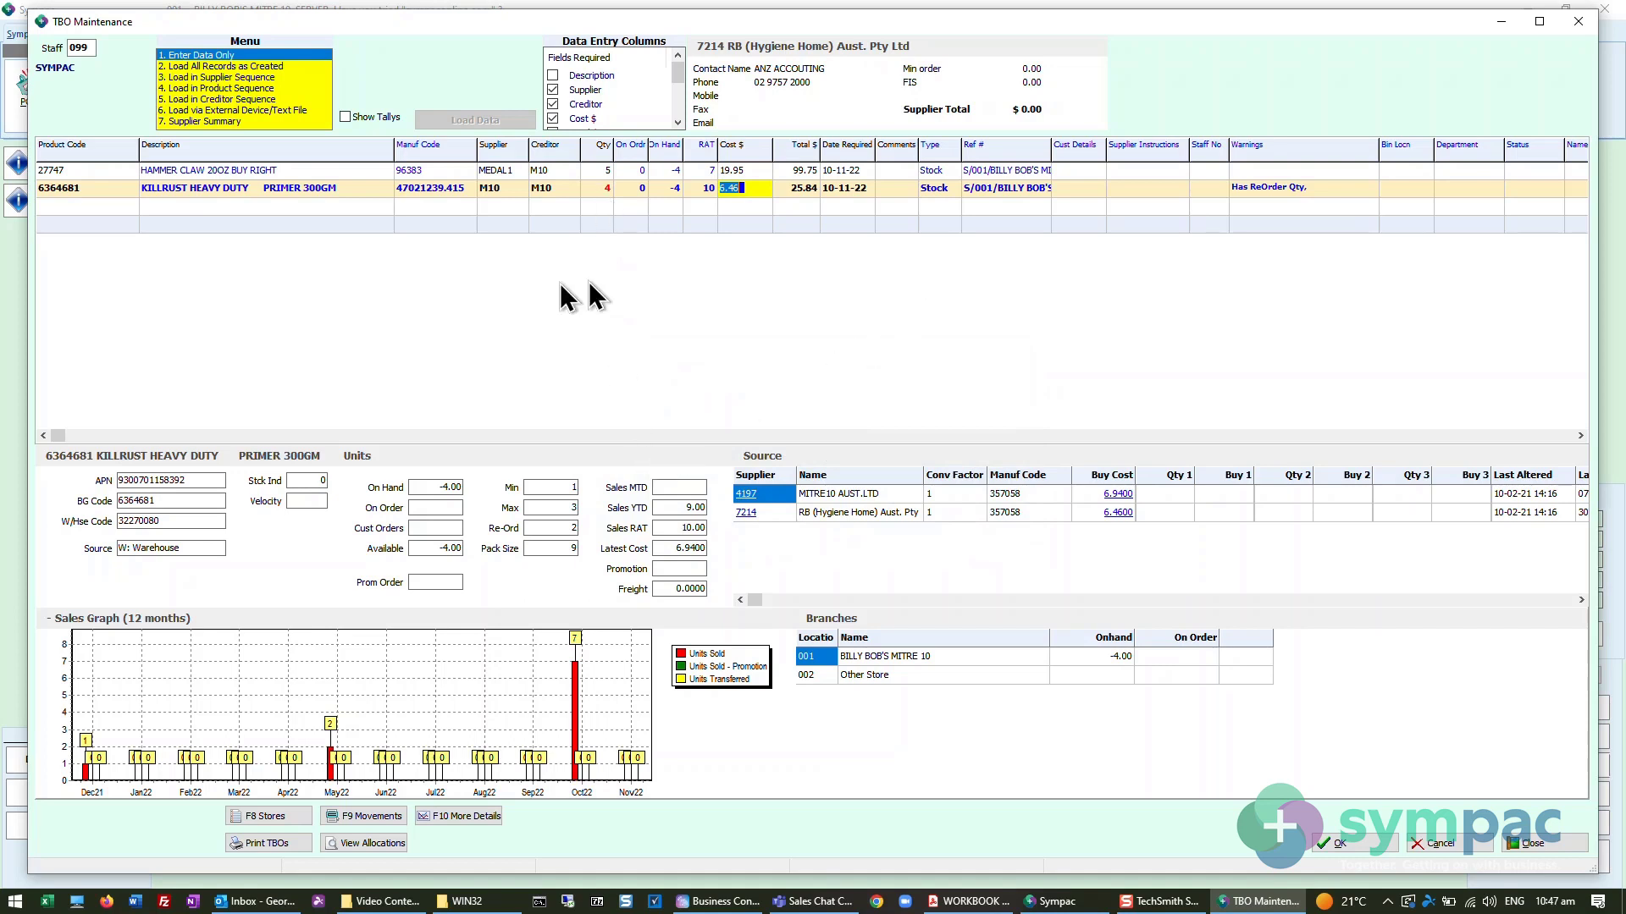
{"action": "left_click", "coordinate": [58, 214]}
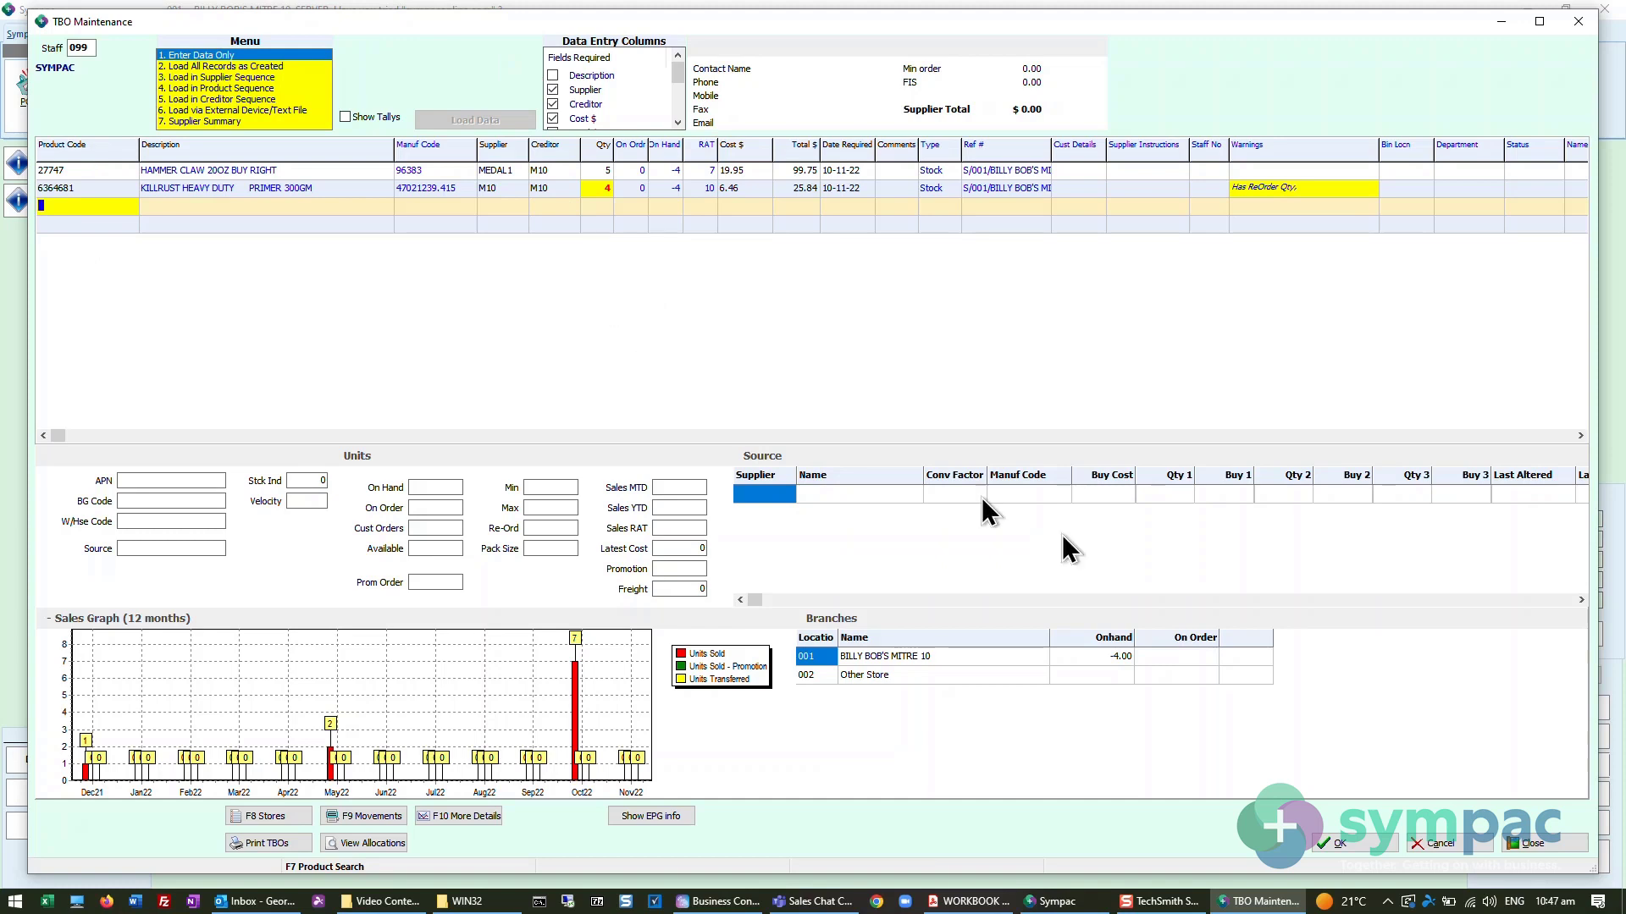
{"action": "left_click", "coordinate": [1372, 845]}
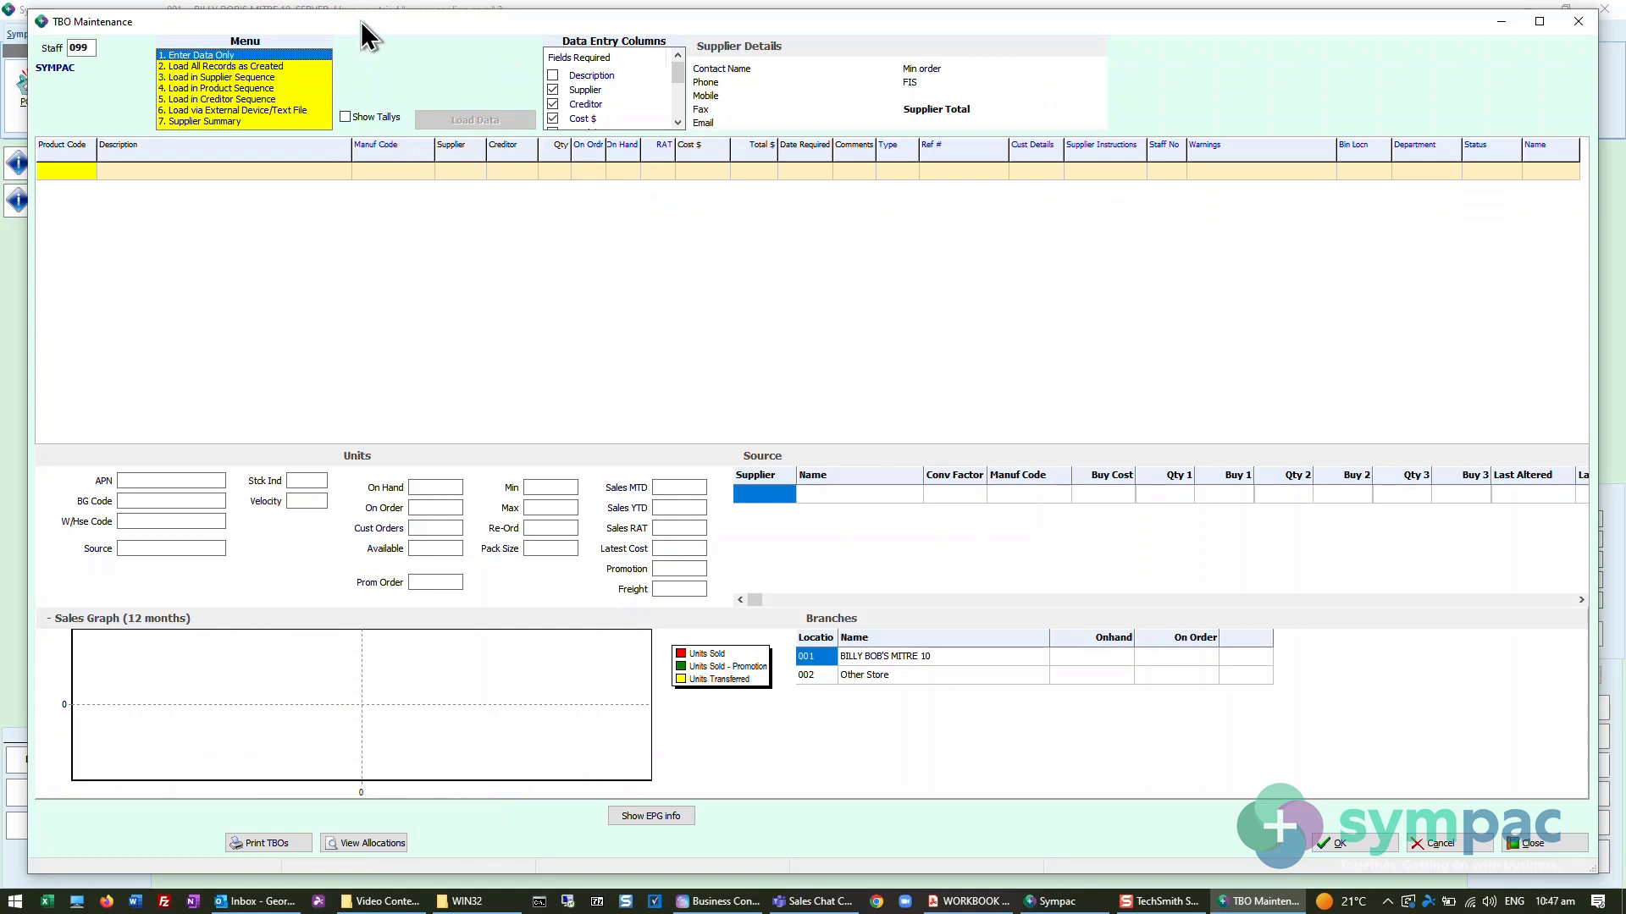
- Open the Load via External Device/Text File option and view the Product Lists device type
{"action": "left_click_drag", "start_coordinate": [362, 26], "coordinate": [340, 18]}
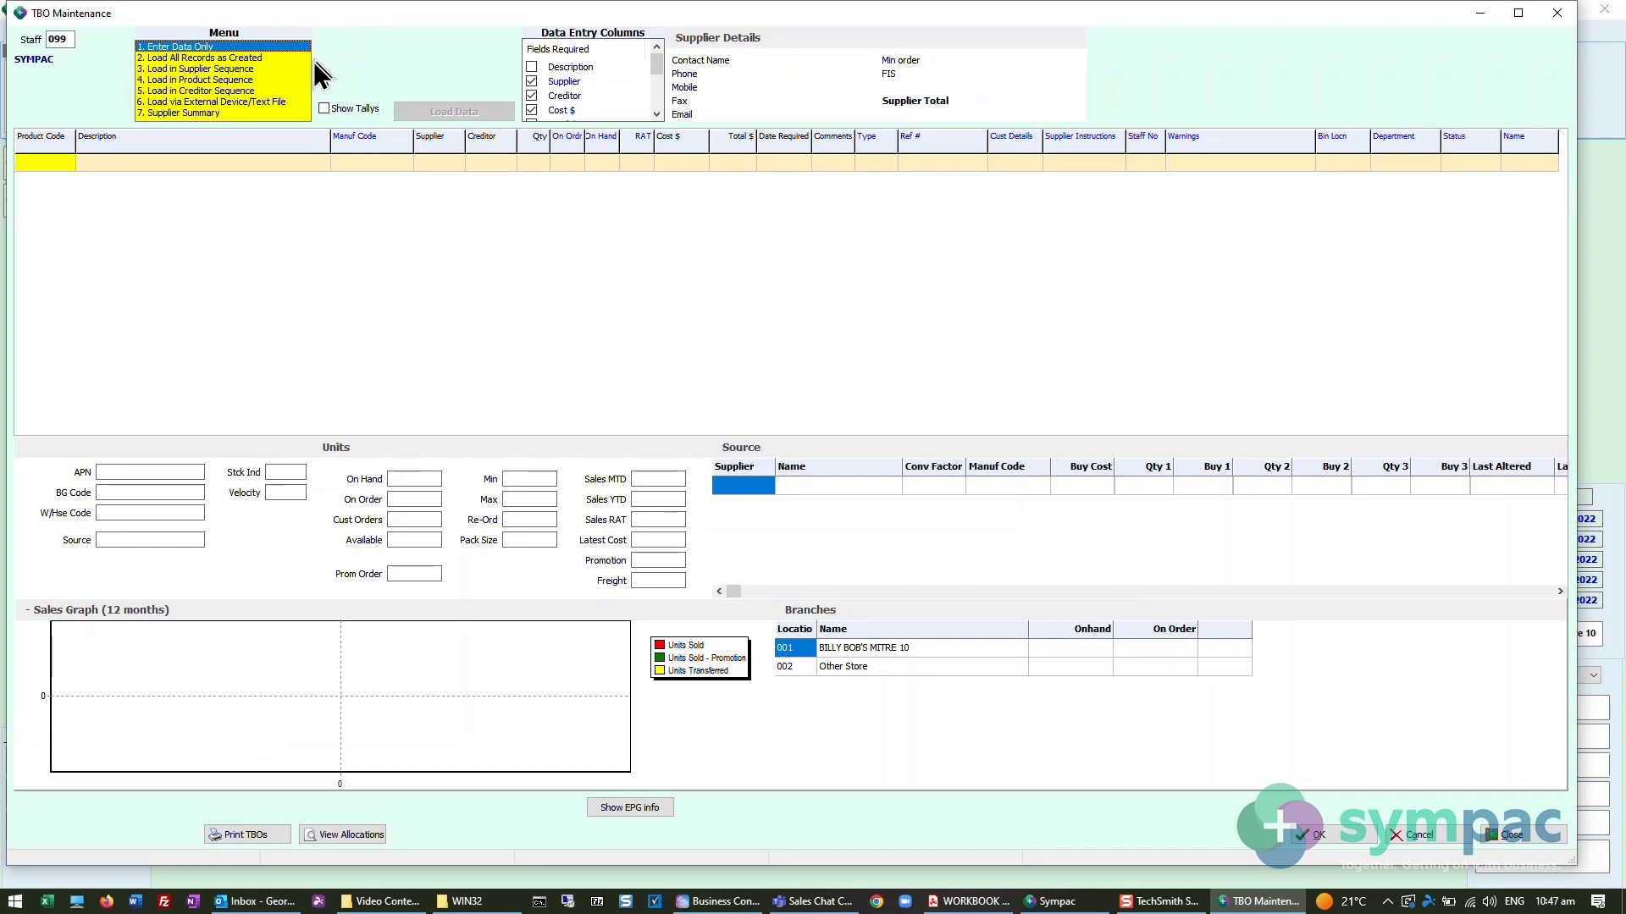
{"action": "left_click", "coordinate": [282, 101]}
{"action": "left_click", "coordinate": [457, 113]}
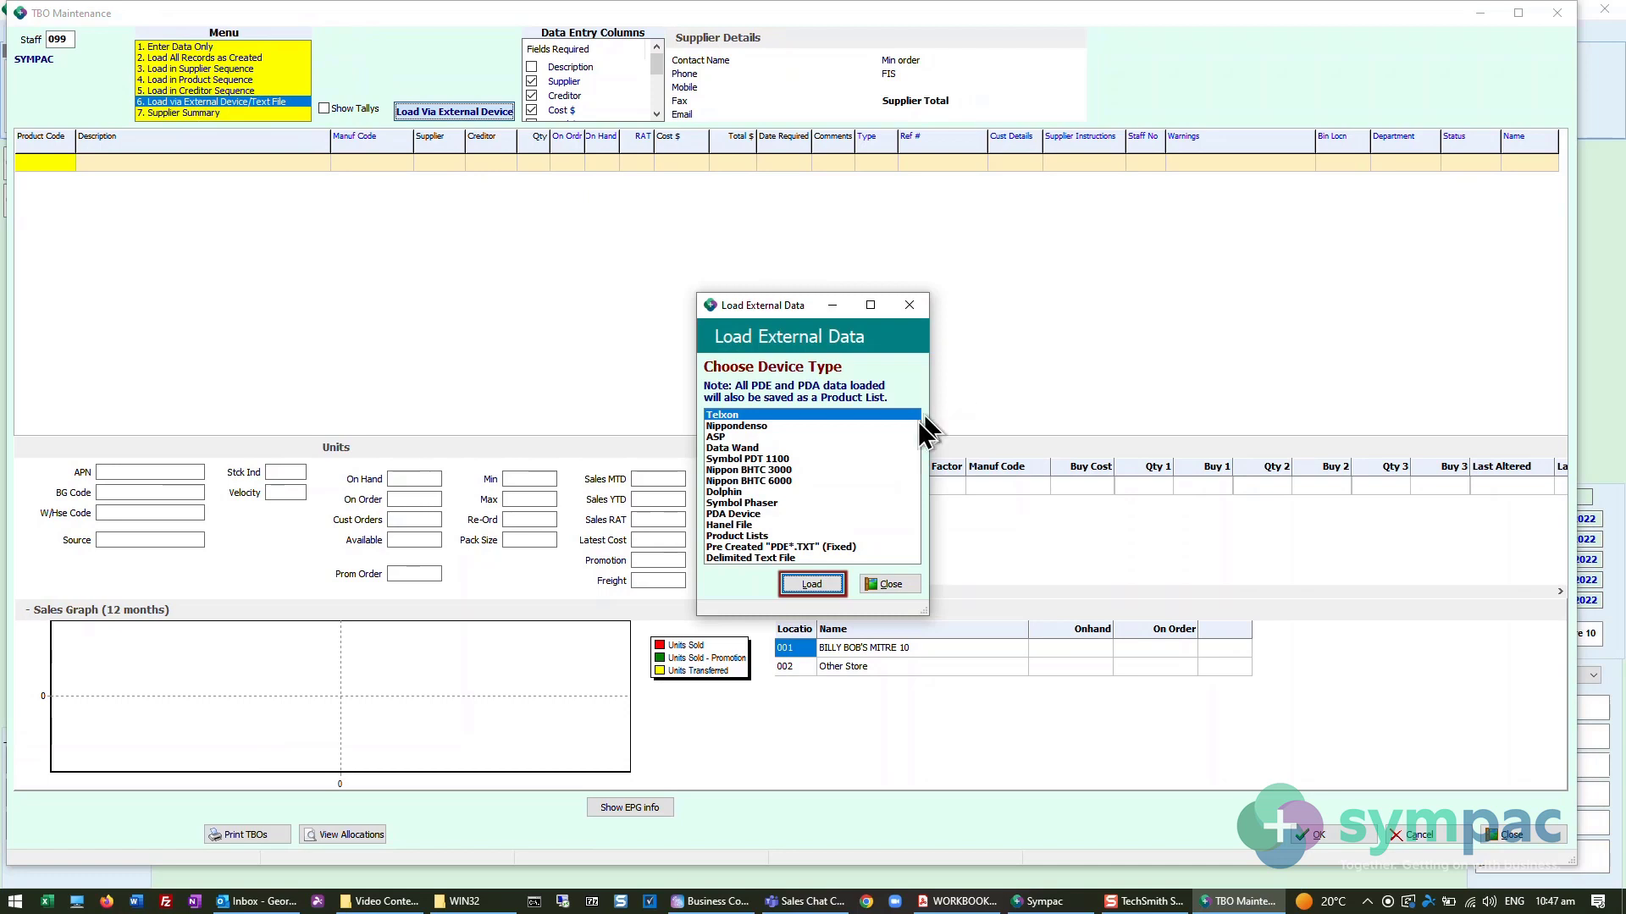
{"action": "left_click", "coordinate": [738, 536]}
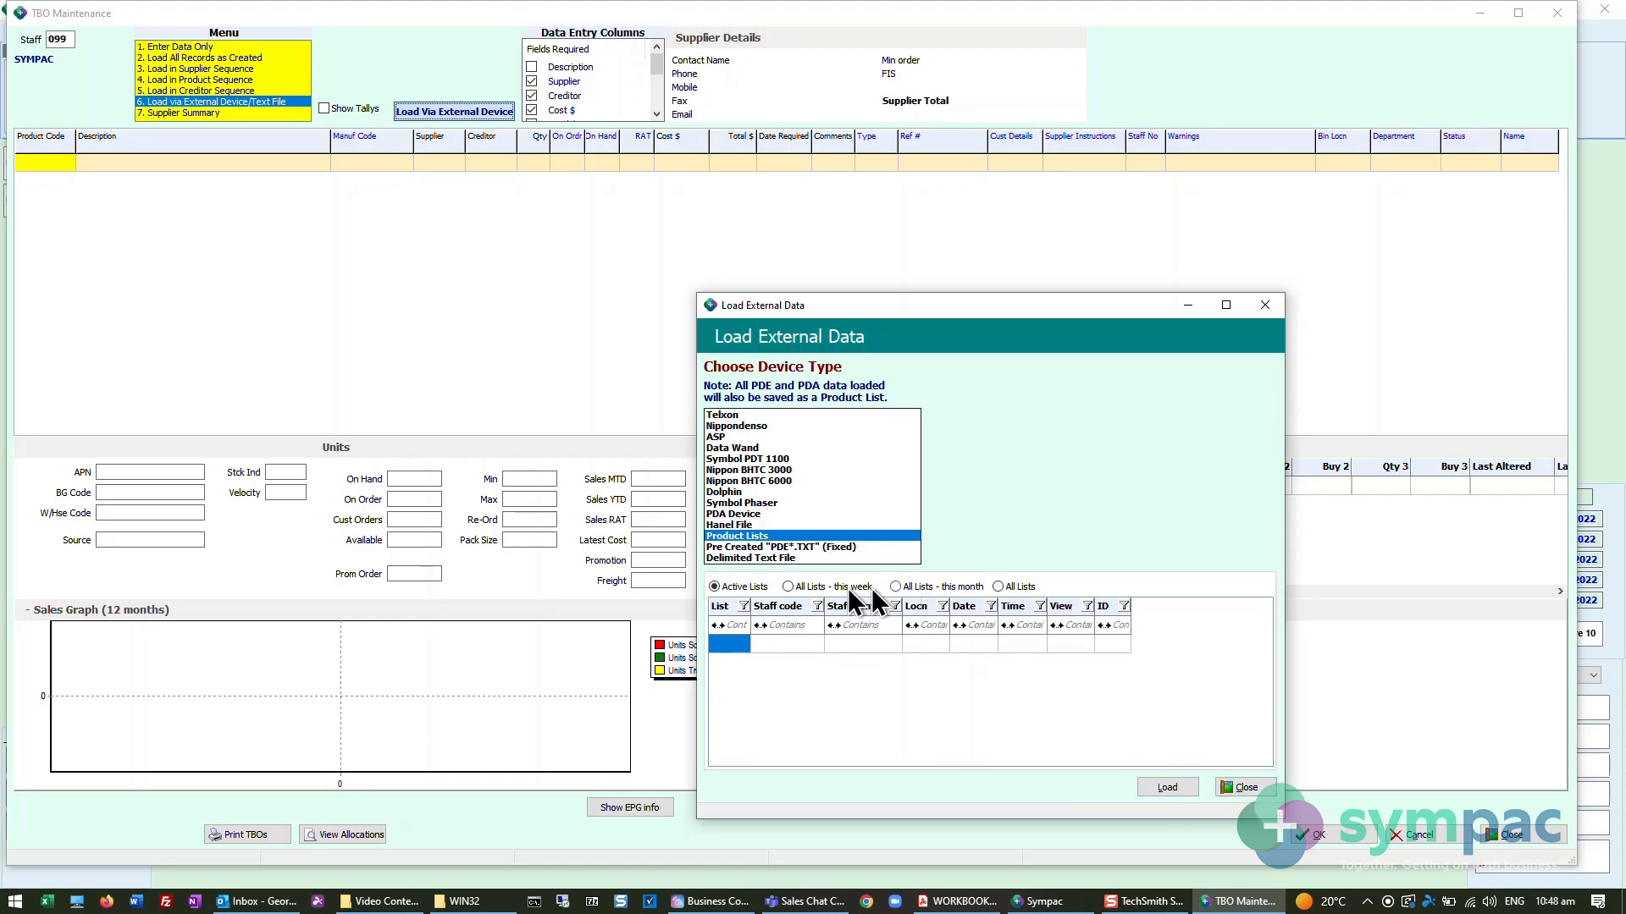
- Load the external data with the Nippon BHTC 3000 device type and save the loaded lines as TBO entries
{"action": "left_click", "coordinate": [750, 471]}
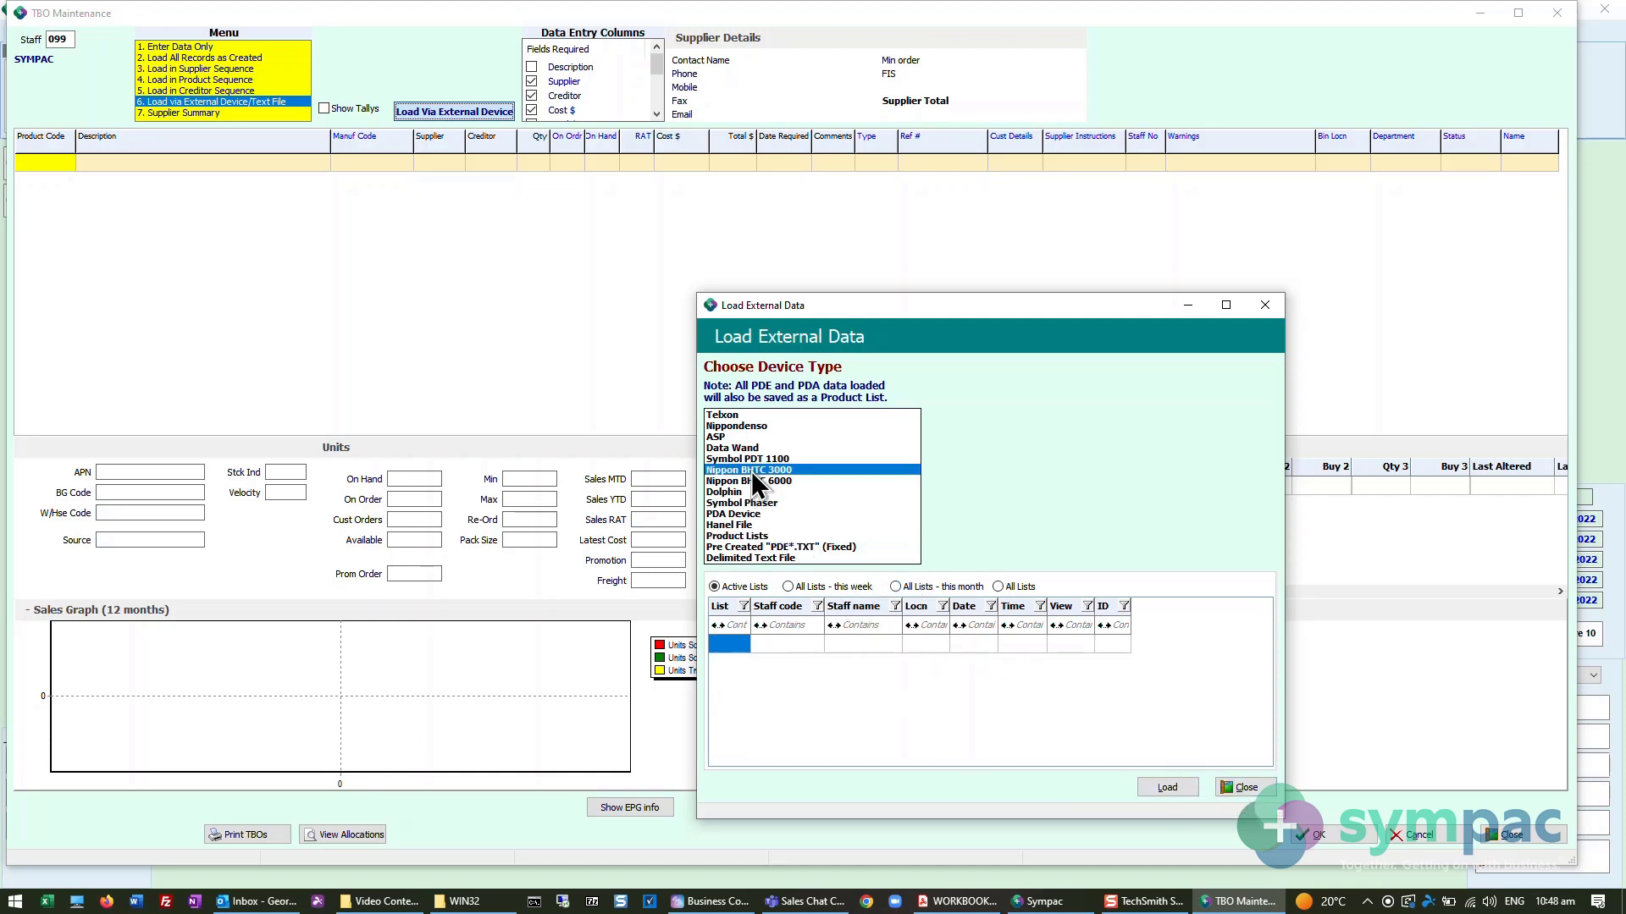
{"action": "left_click", "coordinate": [812, 585]}
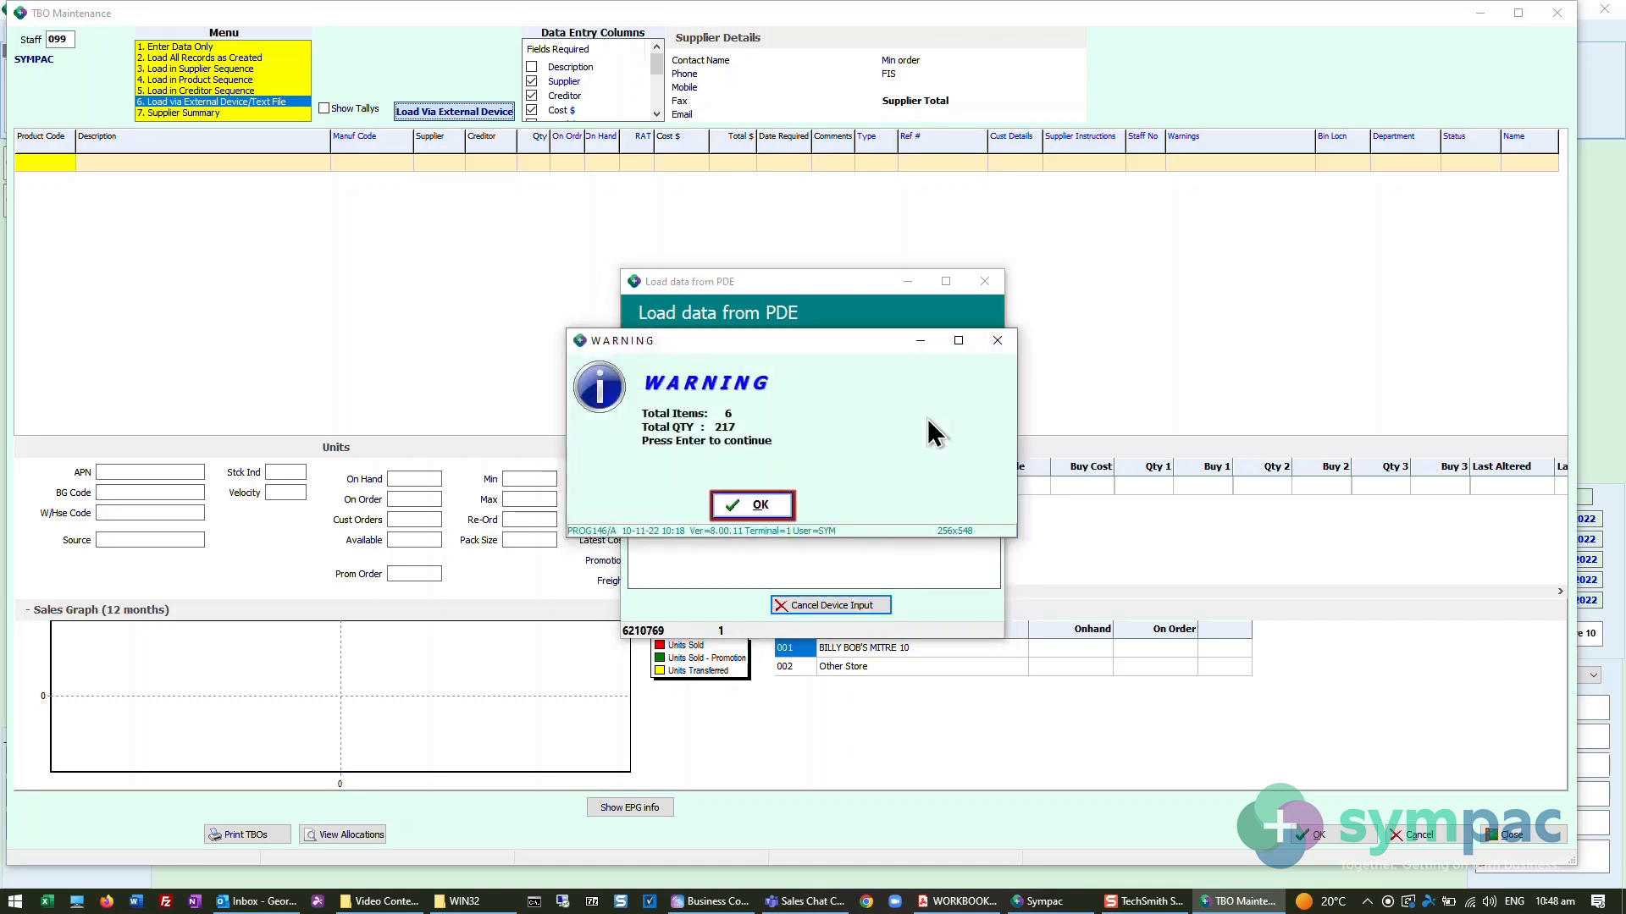
{"action": "left_click", "coordinate": [759, 508]}
{"action": "left_click", "coordinate": [941, 408]}
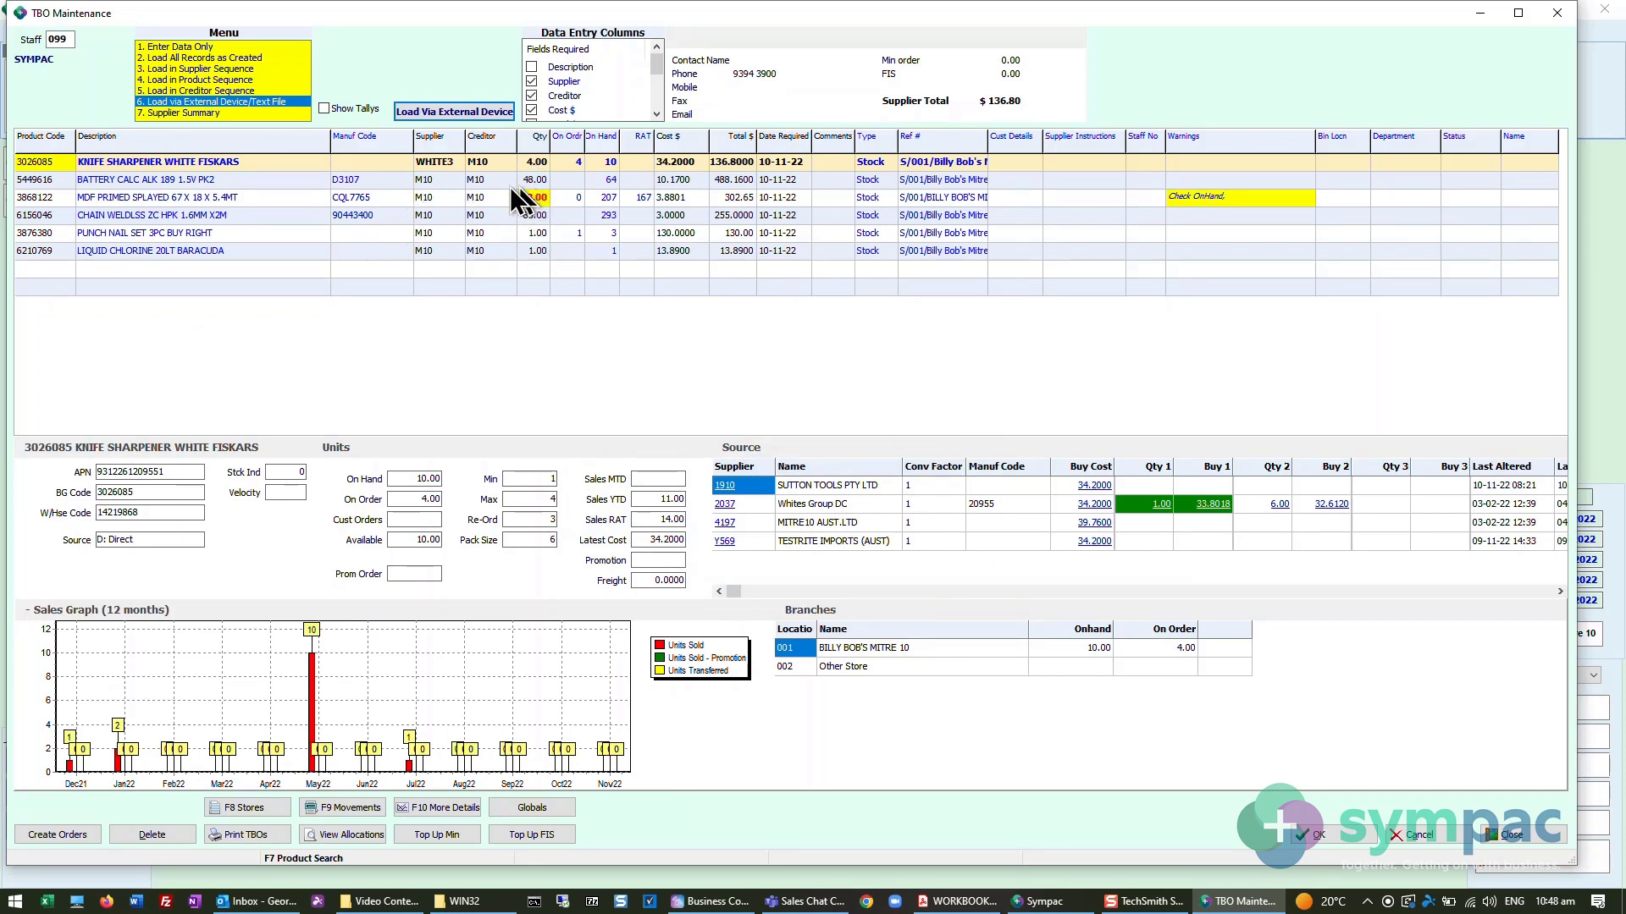
{"action": "left_click", "coordinate": [84, 270]}
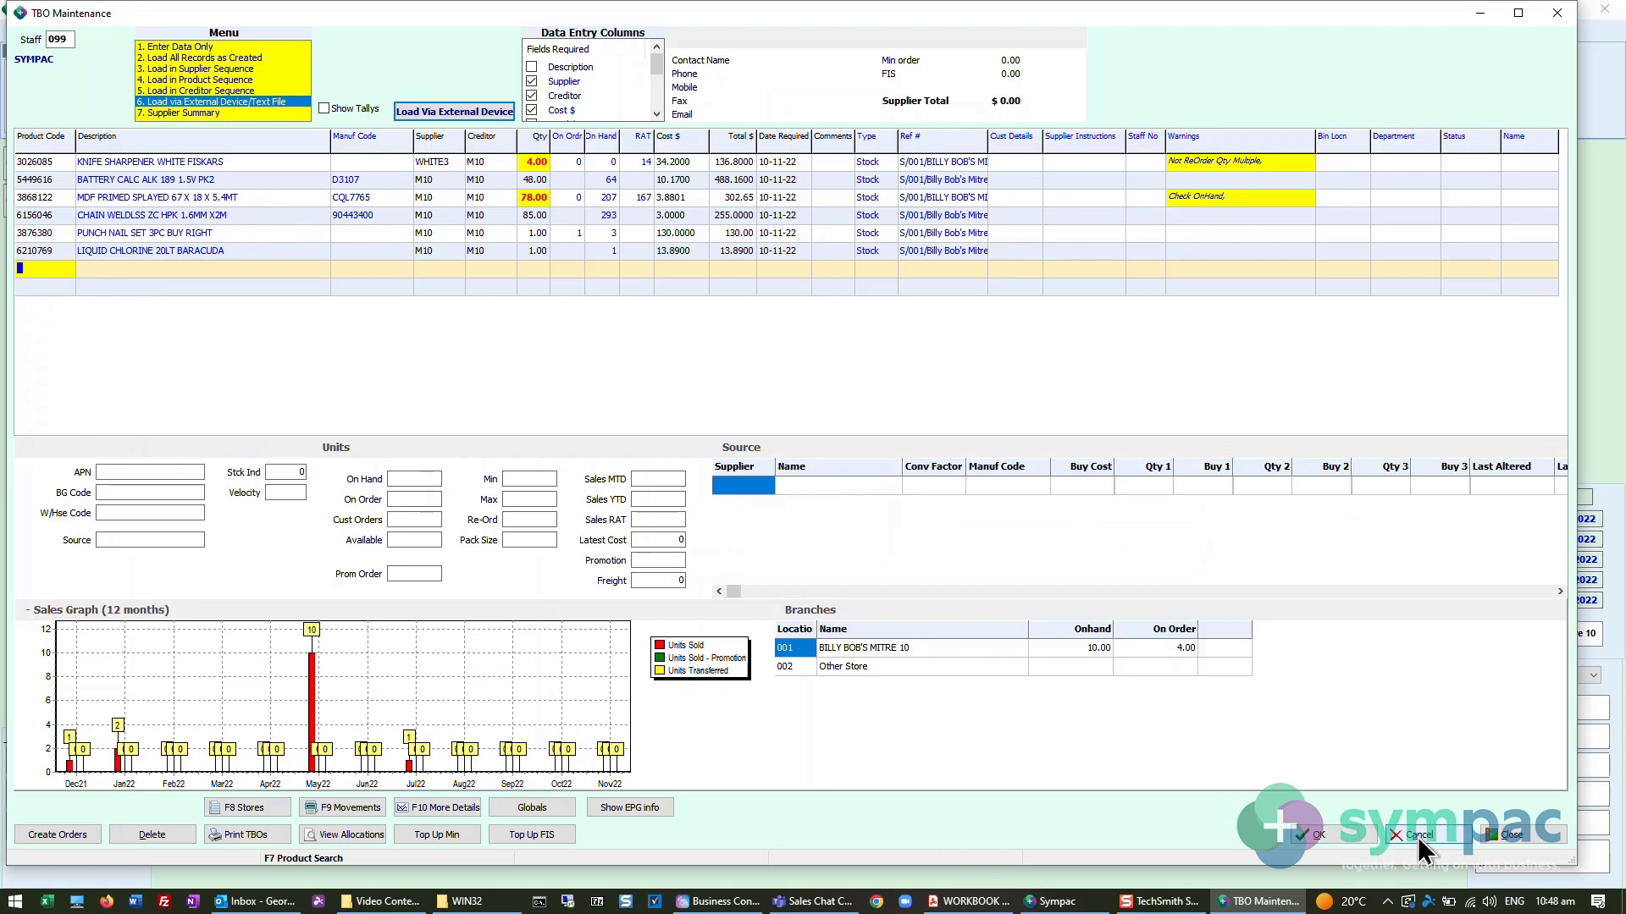
{"action": "left_click", "coordinate": [1317, 837]}
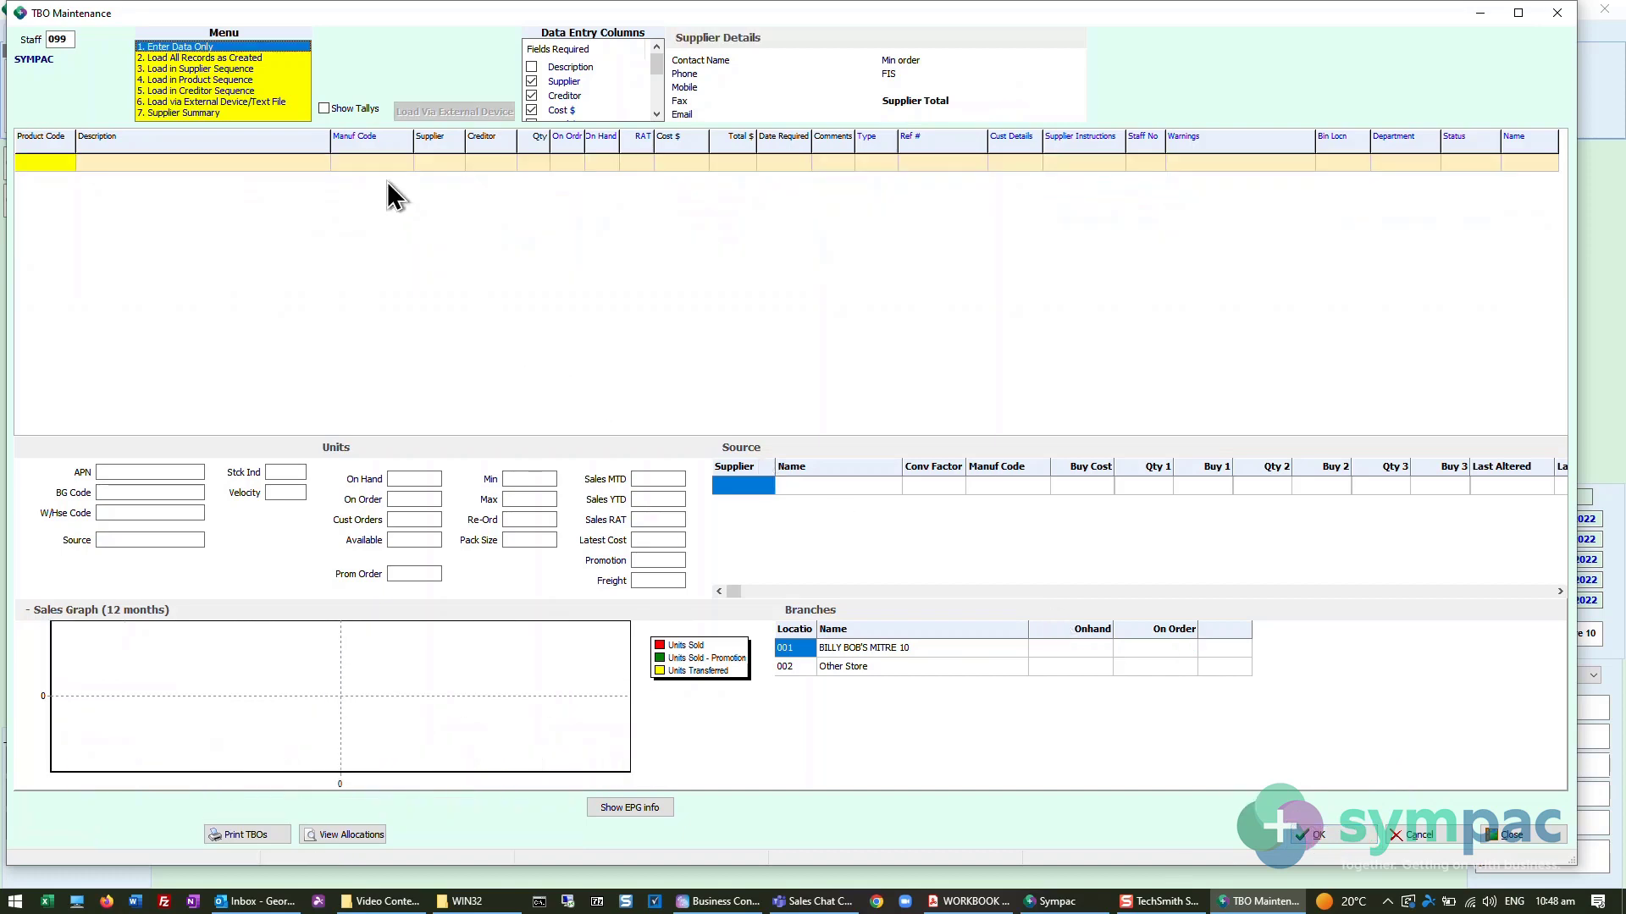
- Open the Supplier Summary of the TBO records to review the order amounts per supplier
{"action": "left_click", "coordinate": [217, 112]}
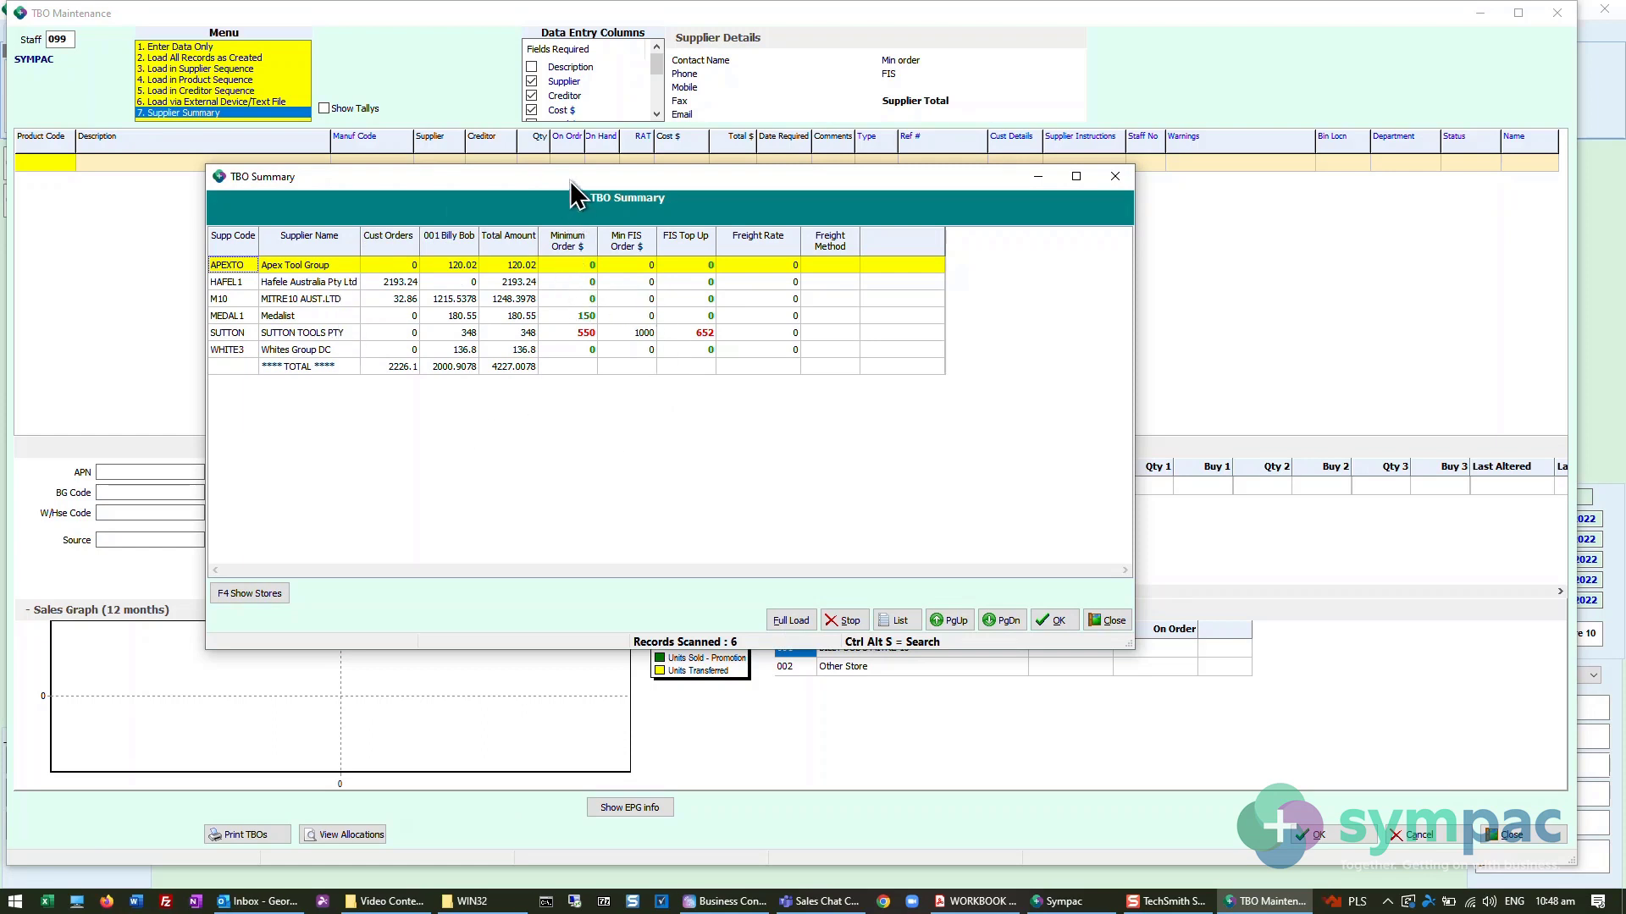
{"action": "left_click_drag", "start_coordinate": [570, 182], "coordinate": [599, 199]}
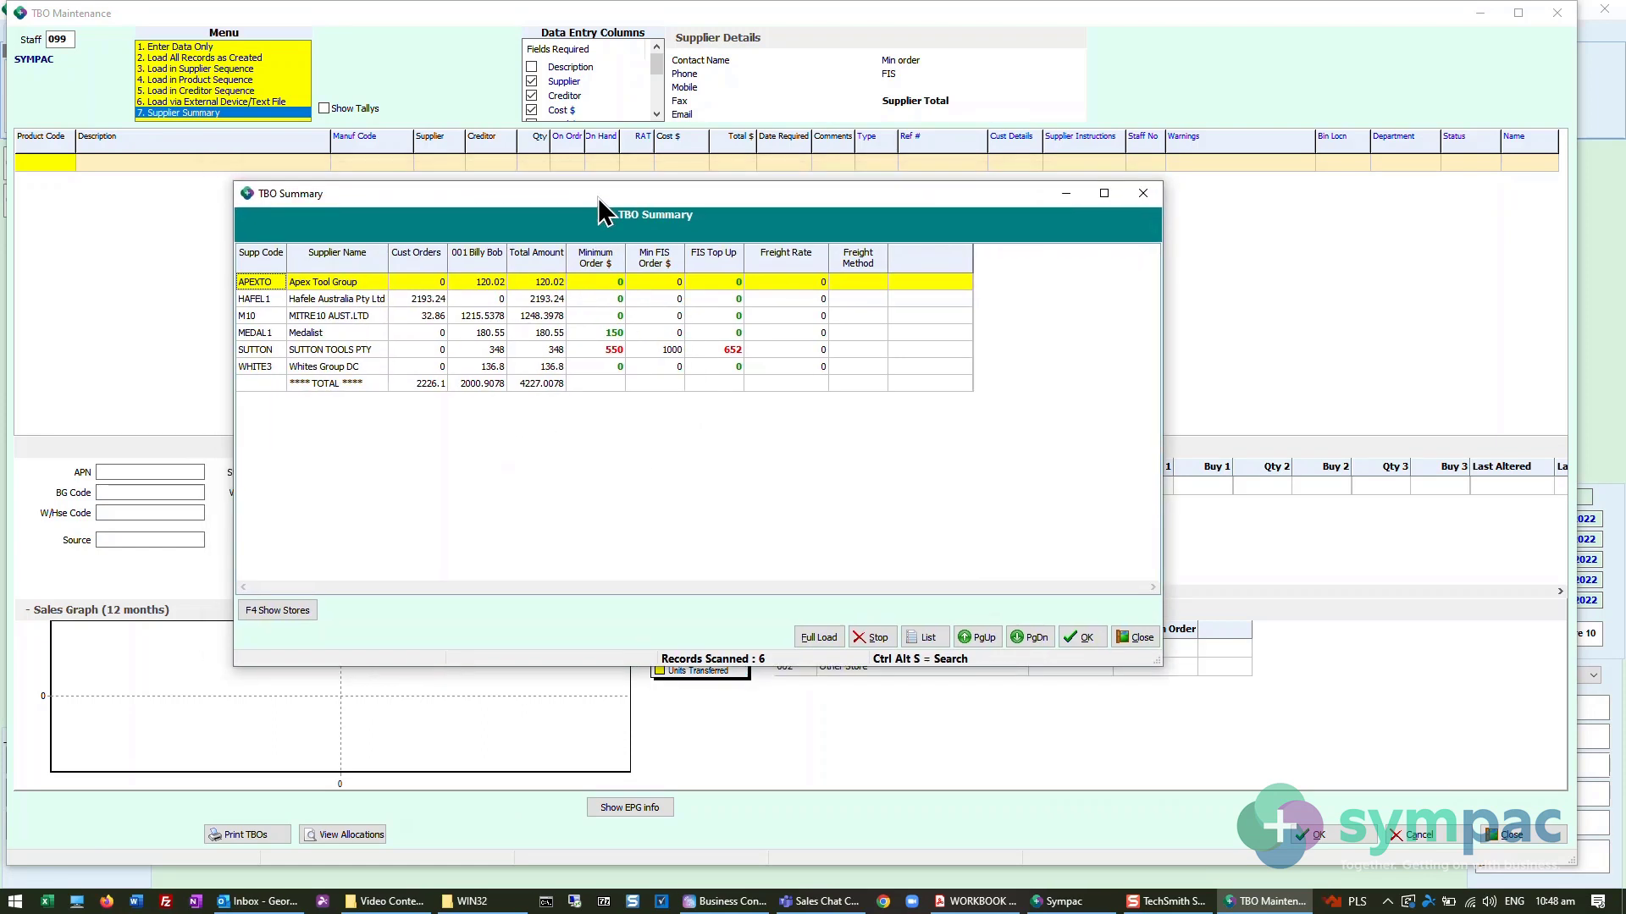